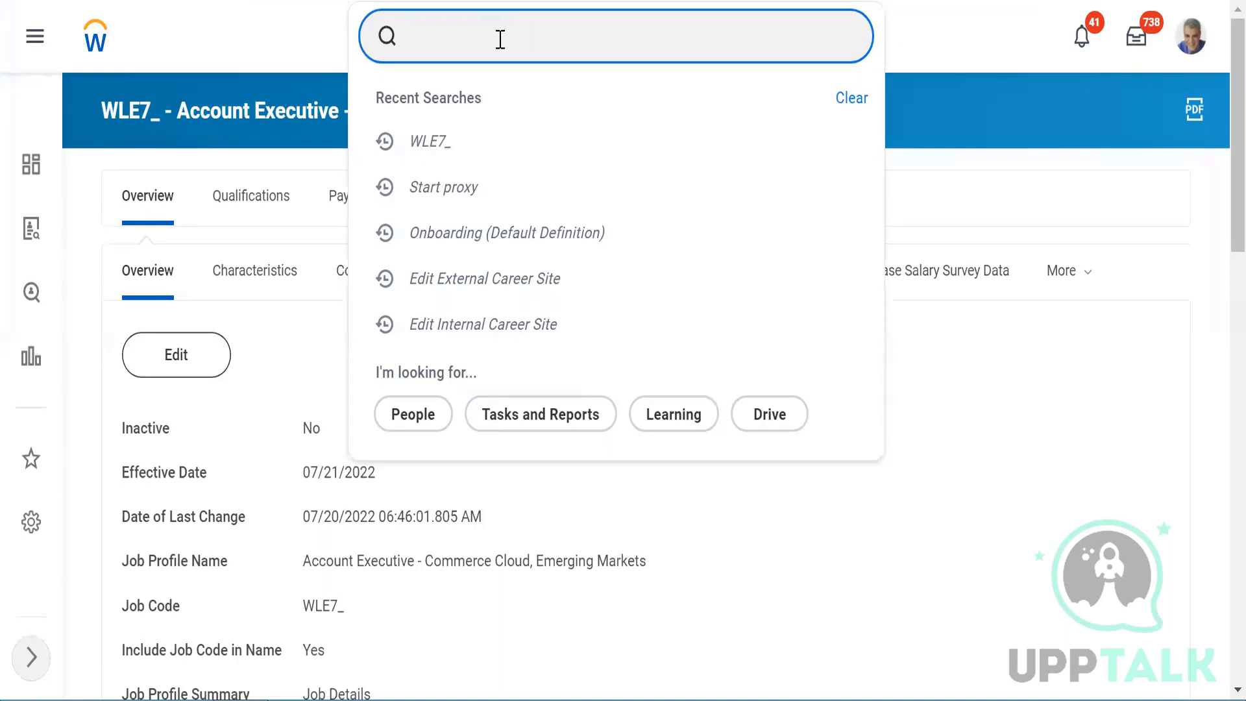
Search Workday for WLE7_ to list matching regions, companies and supervisory organizations
type("WLE7_")
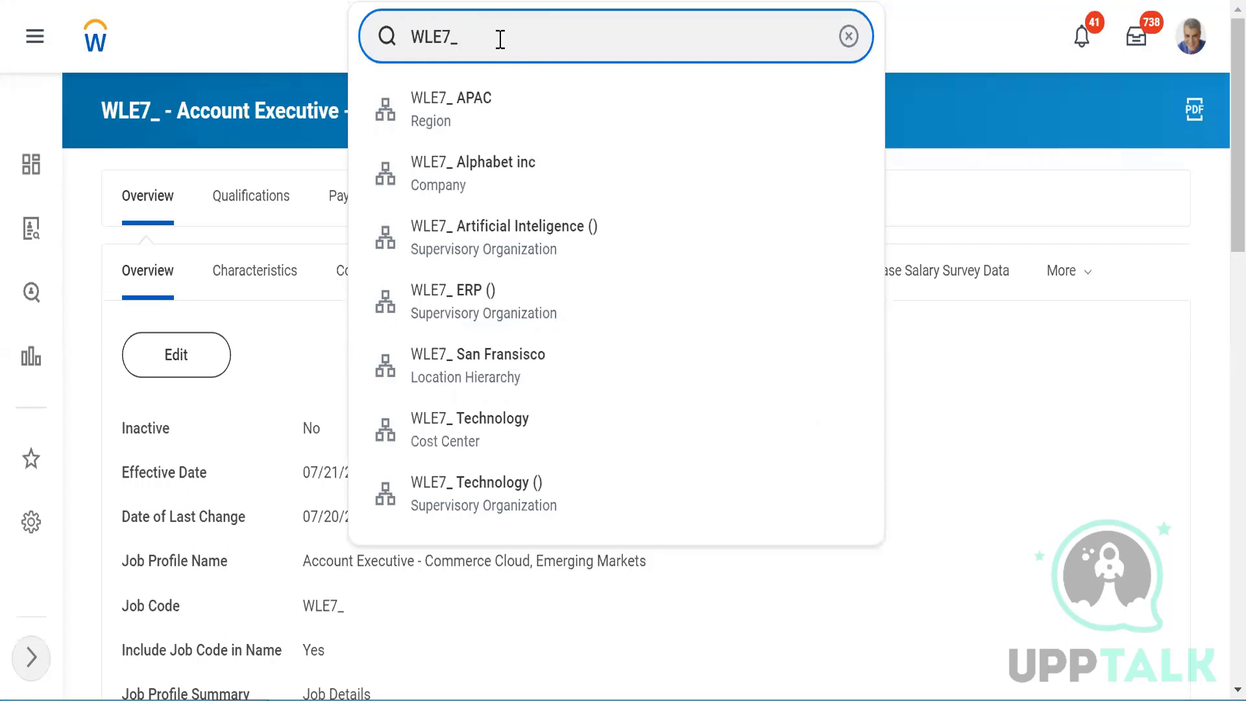
Open WLE7_ Technology, confirm its Job Management staffing model, and move to its WLE7_ Artificial Inteligence subordinate
left_click(441, 503)
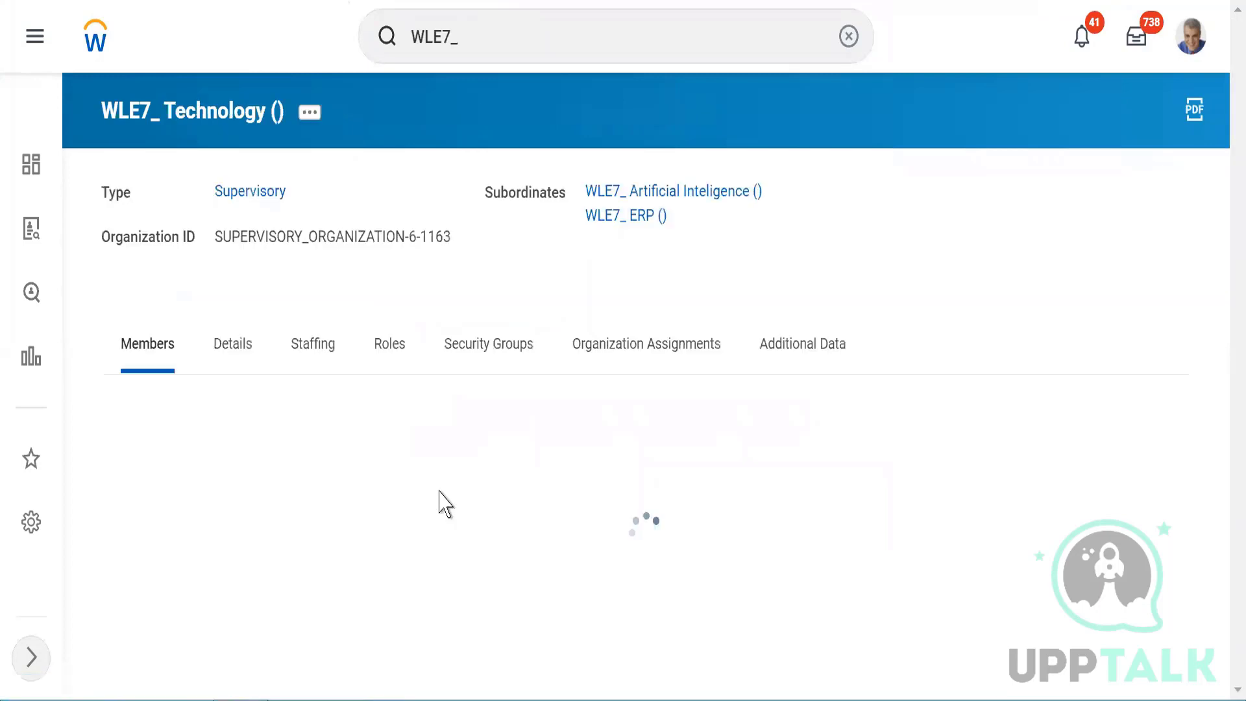
left_click(308, 353)
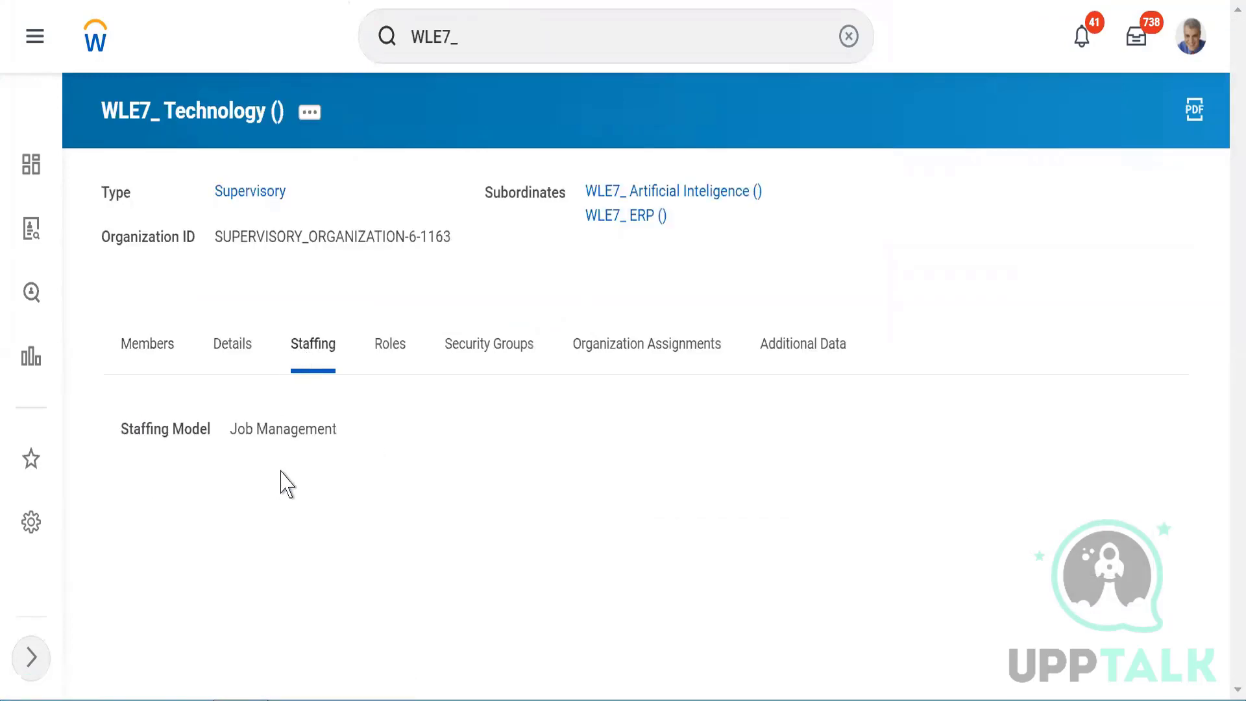
left_click_drag(238, 427, 302, 435)
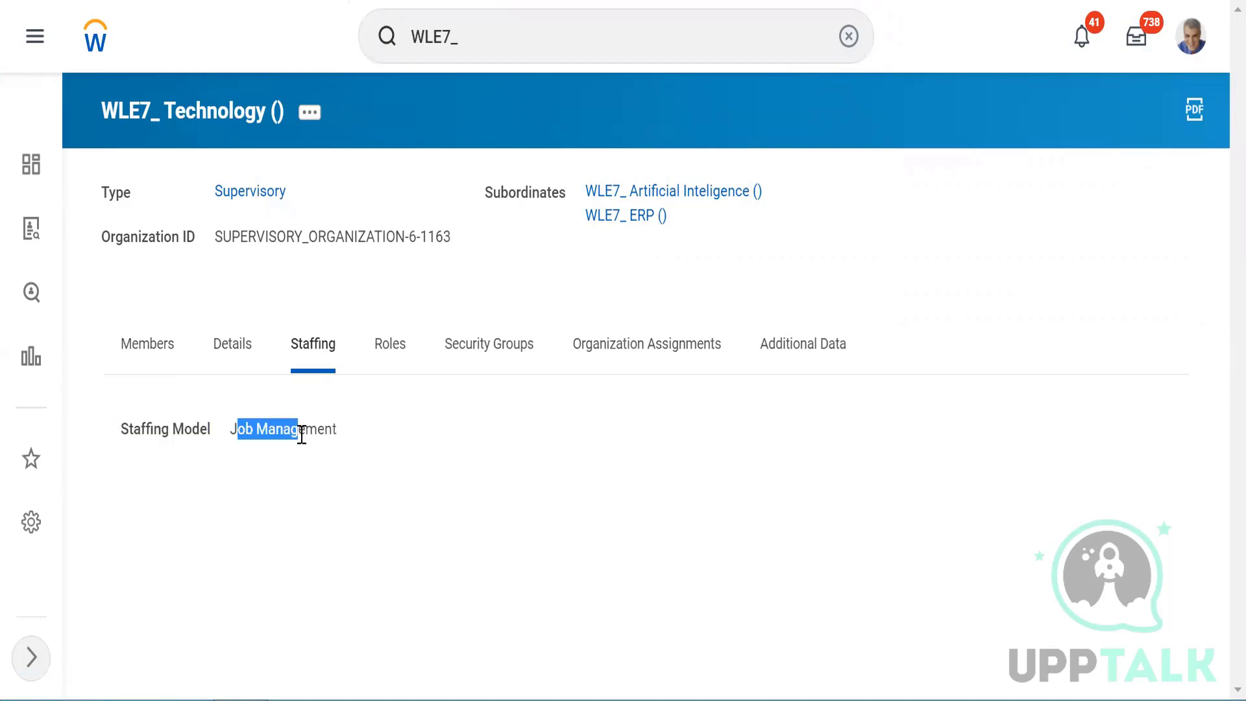
left_click(645, 193)
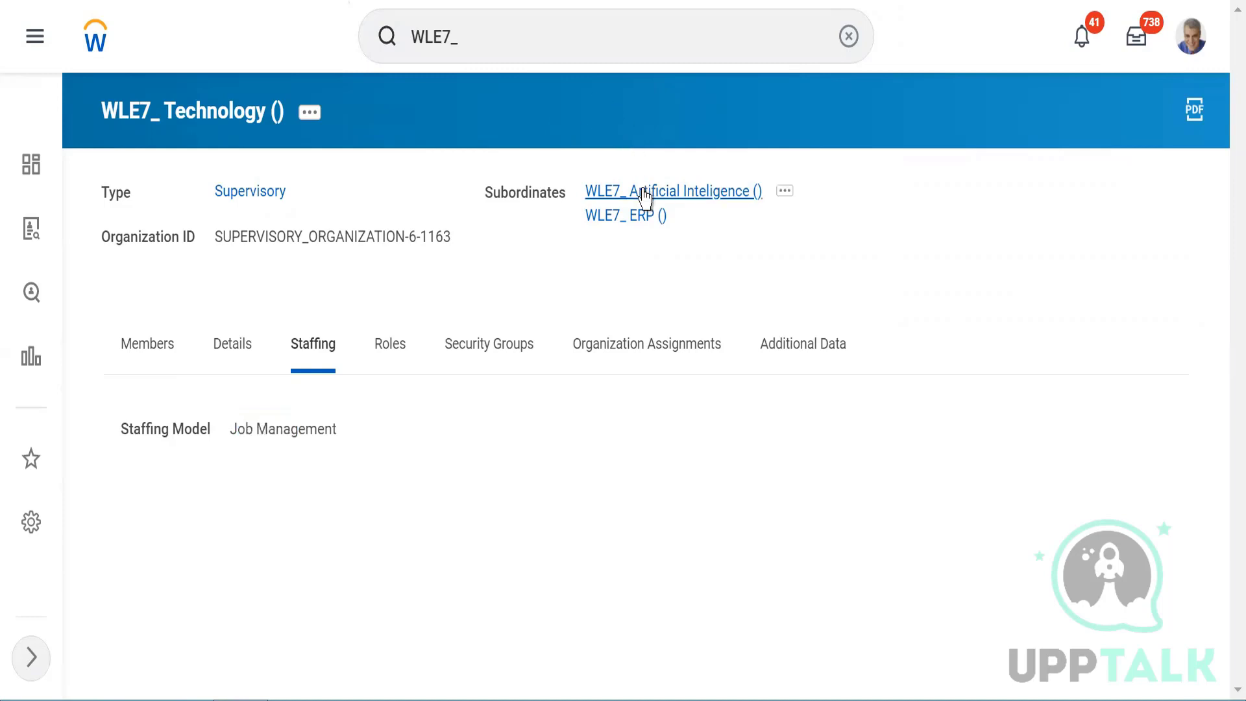
Confirm WLE7_ Artificial Inteligence uses the Position Management staffing model and show its related actions
double_click(310, 359)
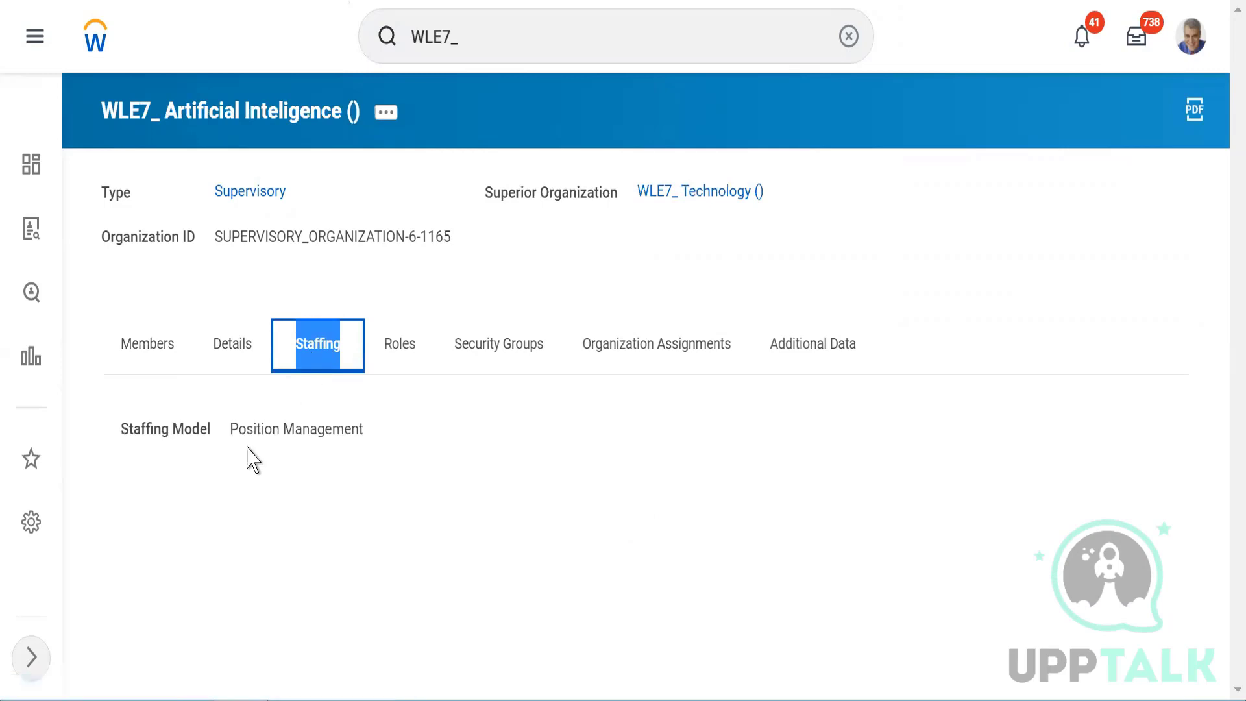
left_click_drag(240, 433, 333, 425)
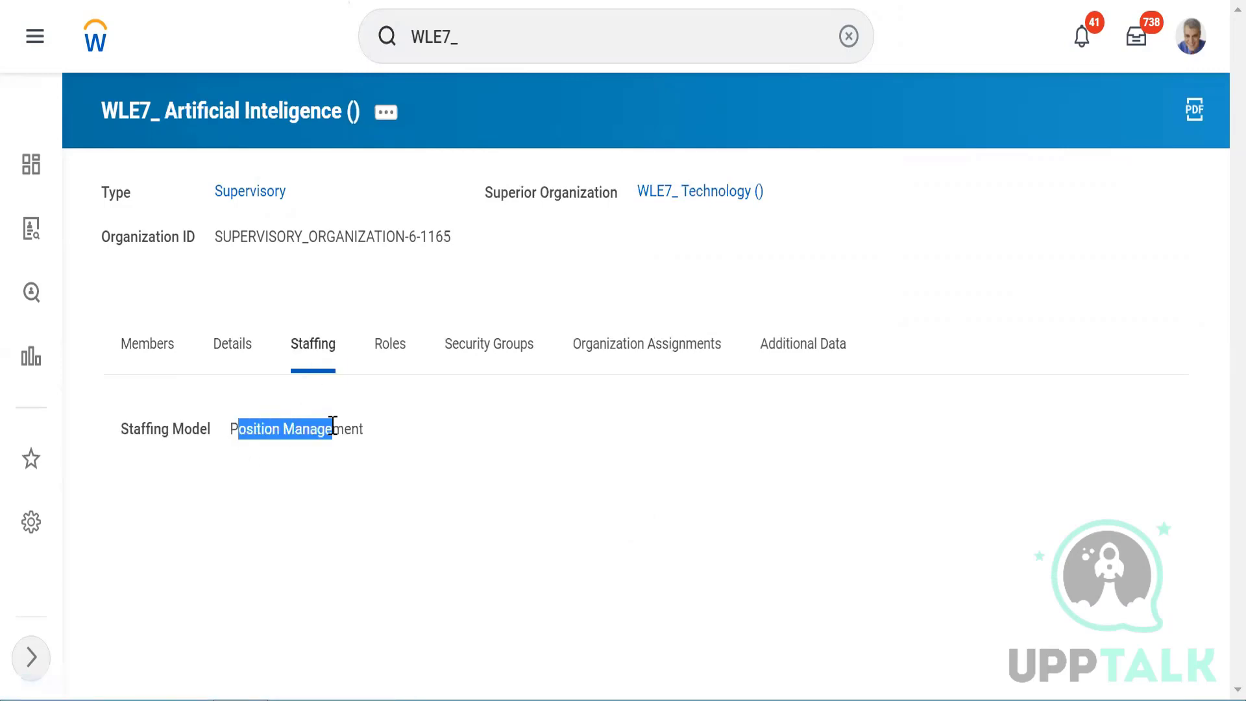
left_click(327, 296)
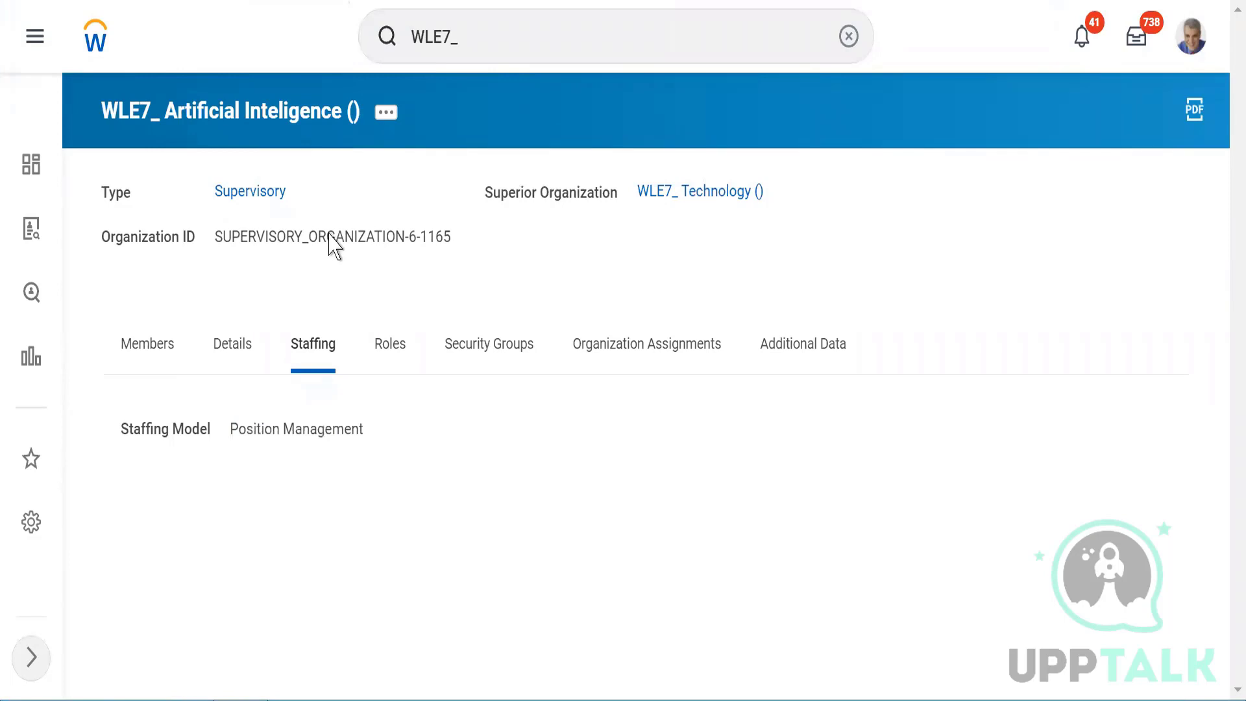
left_click(388, 115)
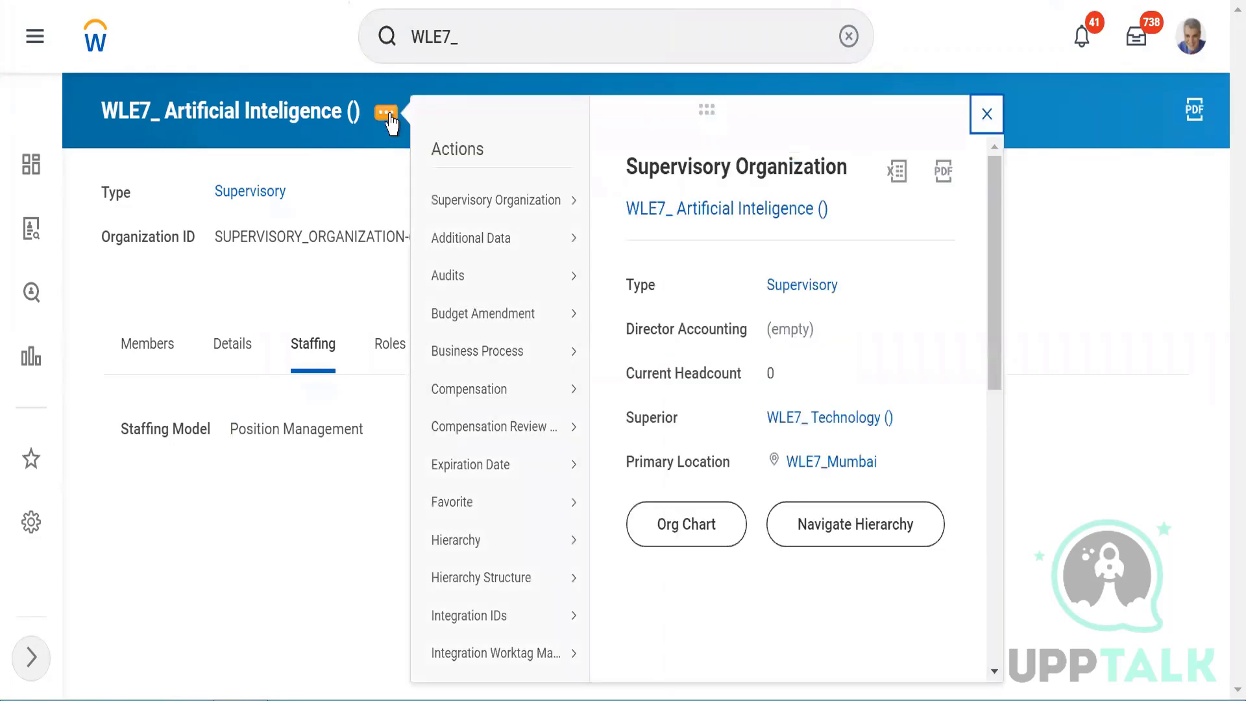
Launch Create Position from the organization's Staffing actions
scroll(1003, 515, "down", 7)
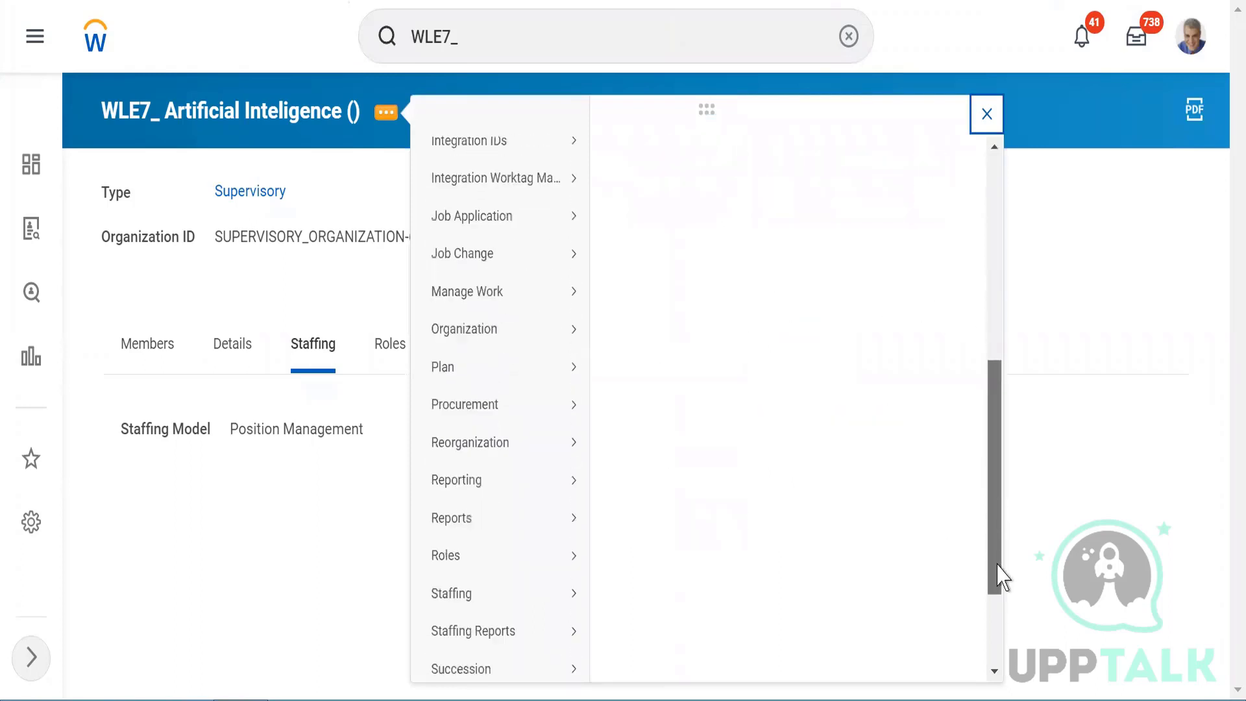
mouse_move(547, 594)
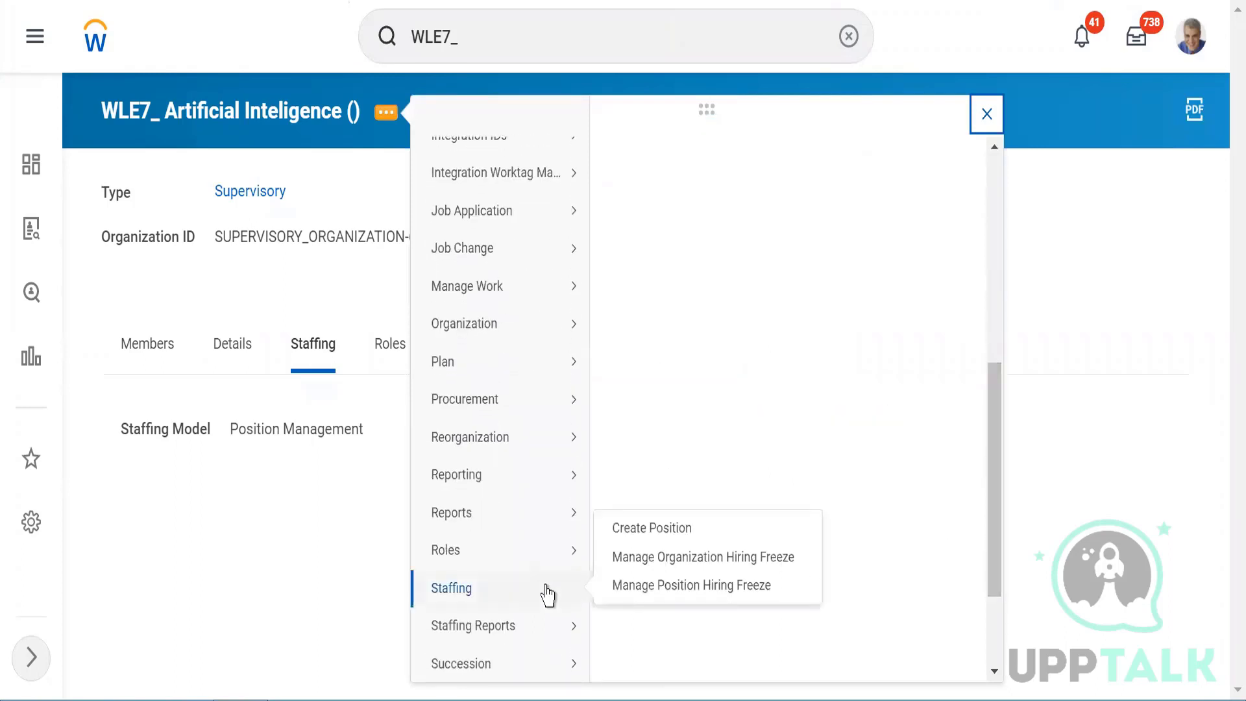
left_click(649, 530)
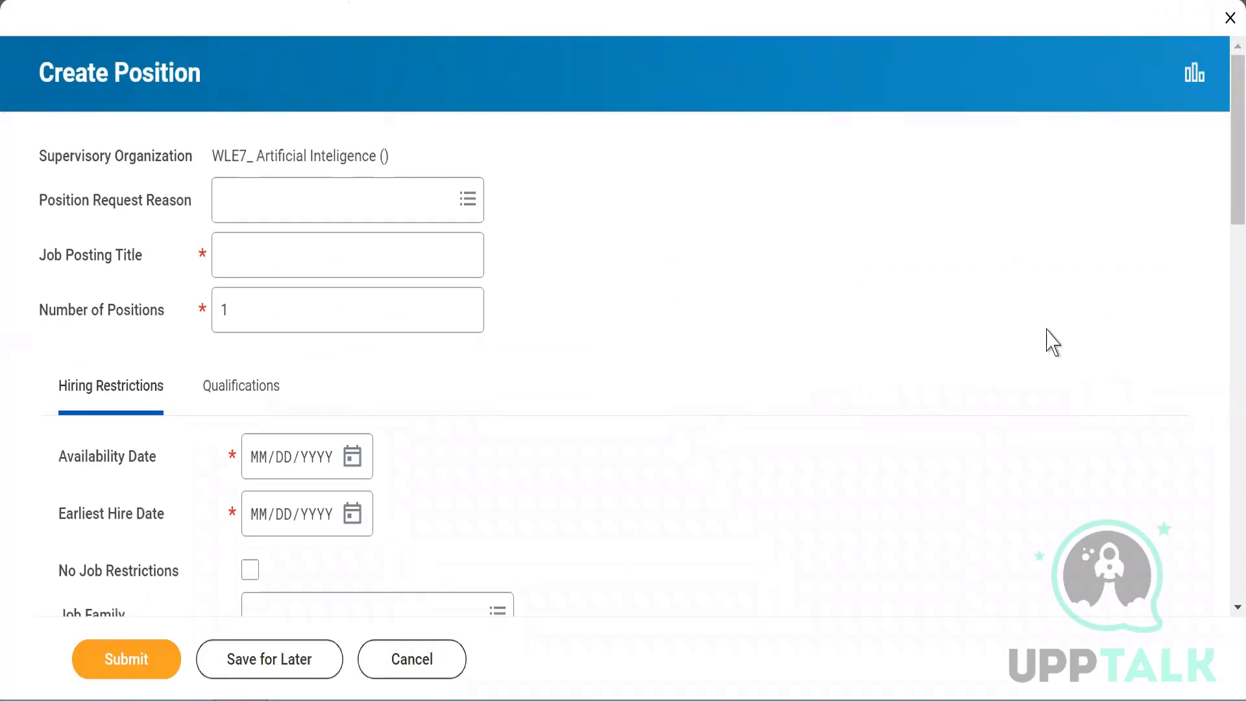
Choose Create Position > Position Request > Understaffed as the position request reason
left_click(229, 203)
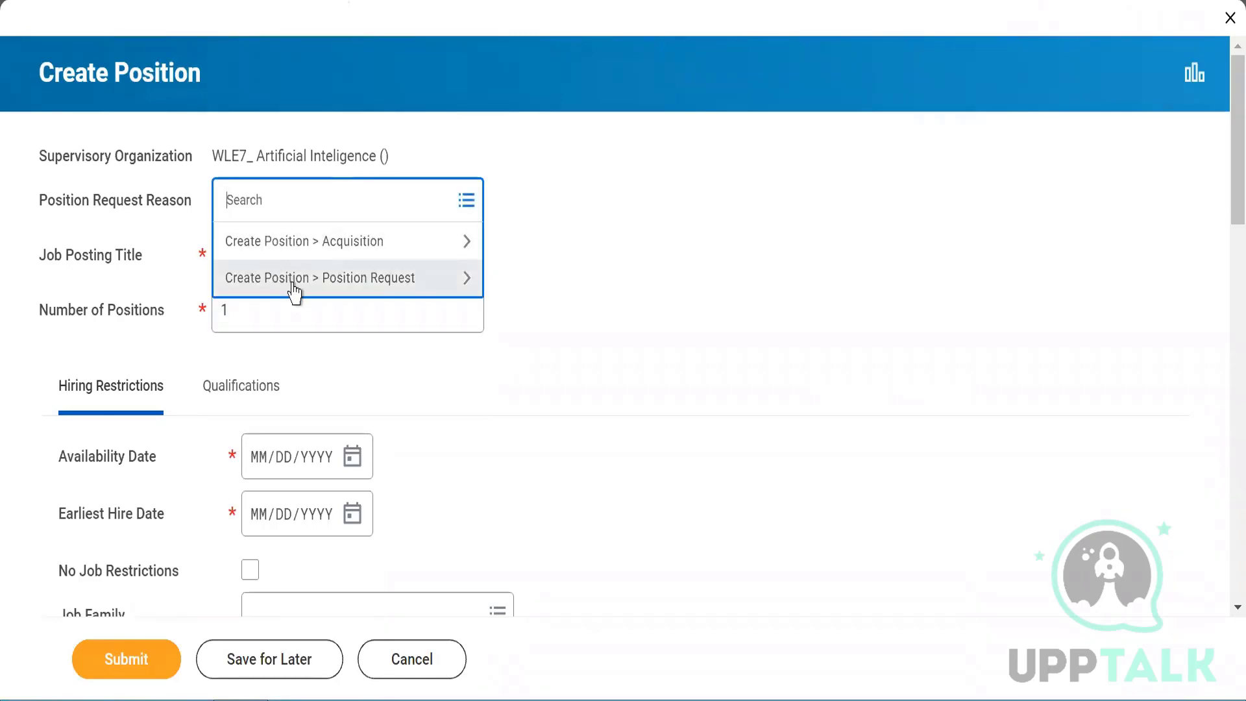
left_click(294, 280)
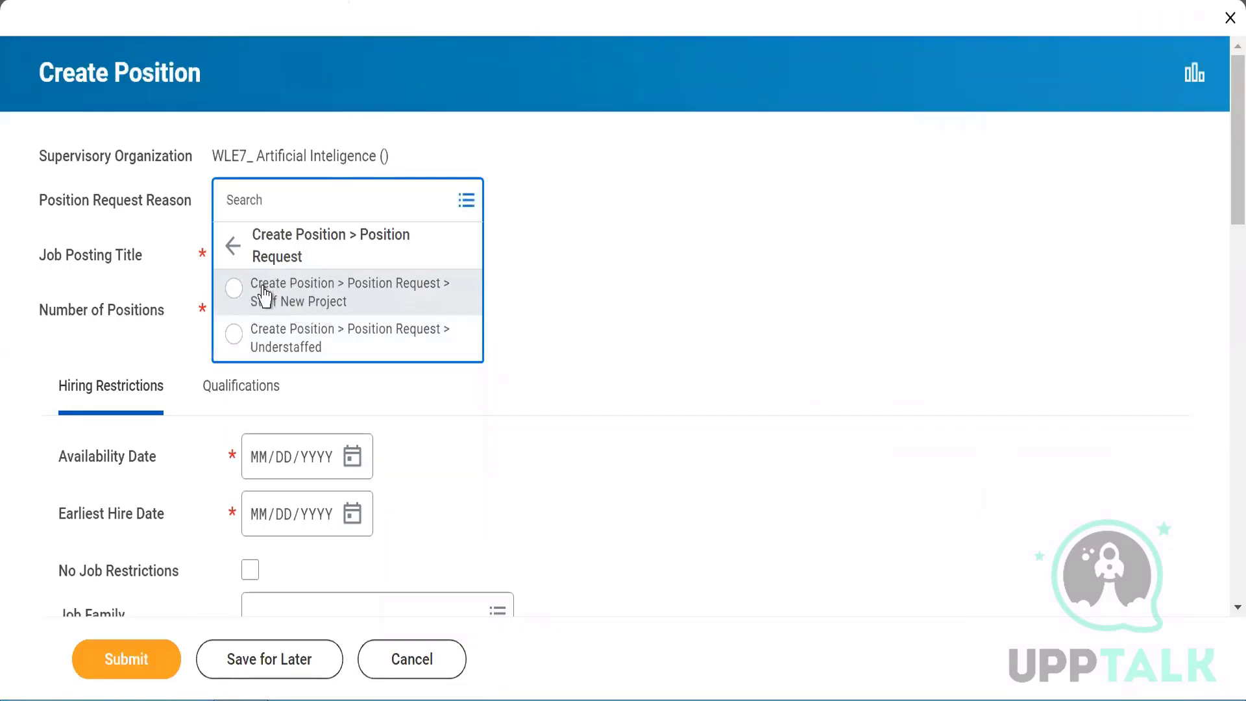
left_click(311, 303)
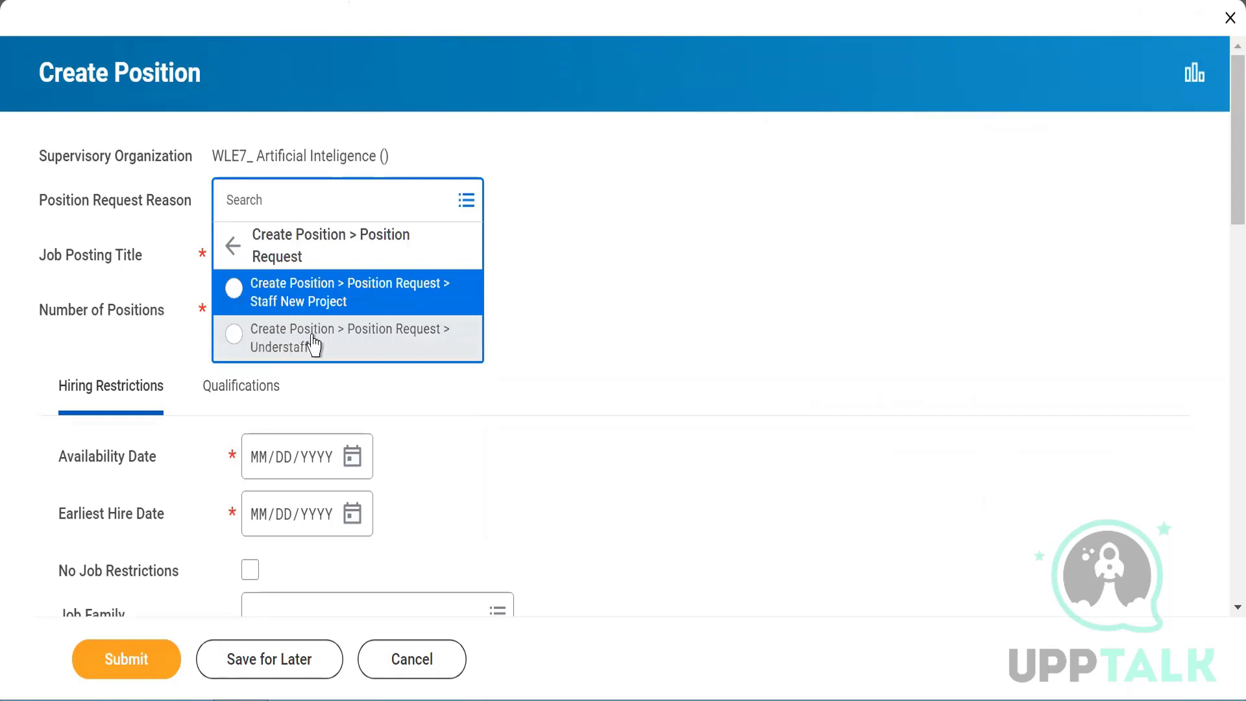
left_click(235, 335)
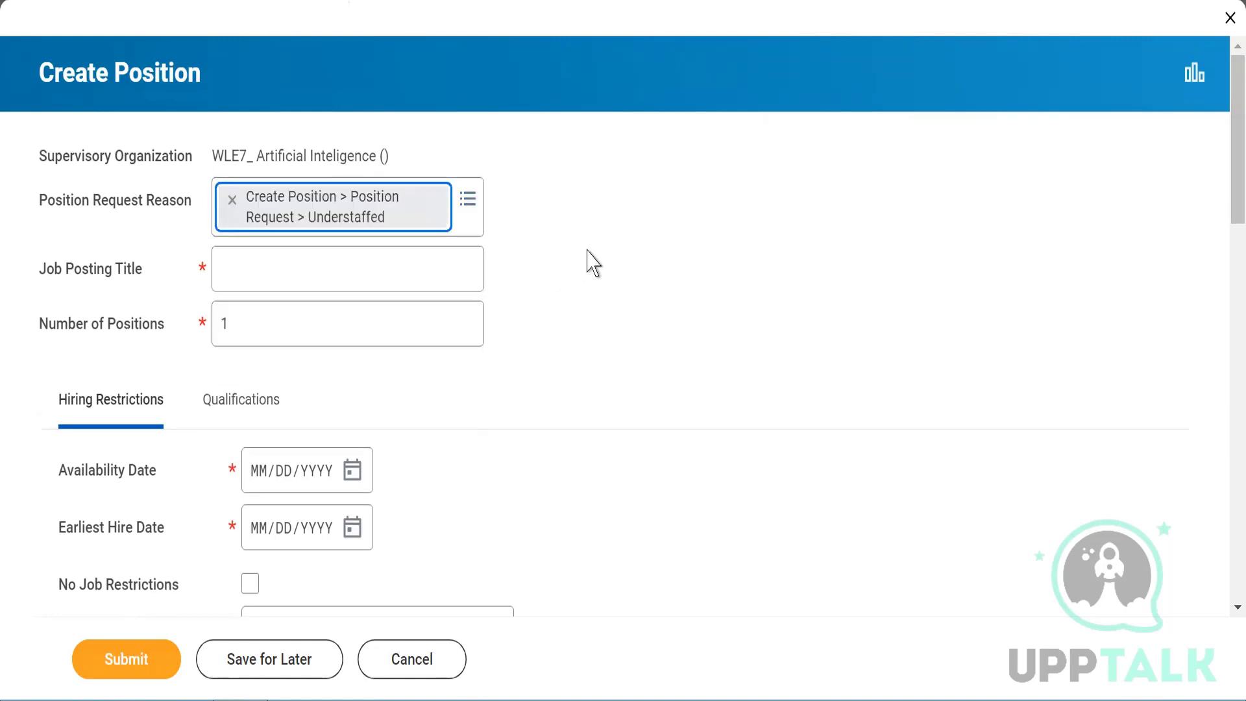
left_click(239, 274)
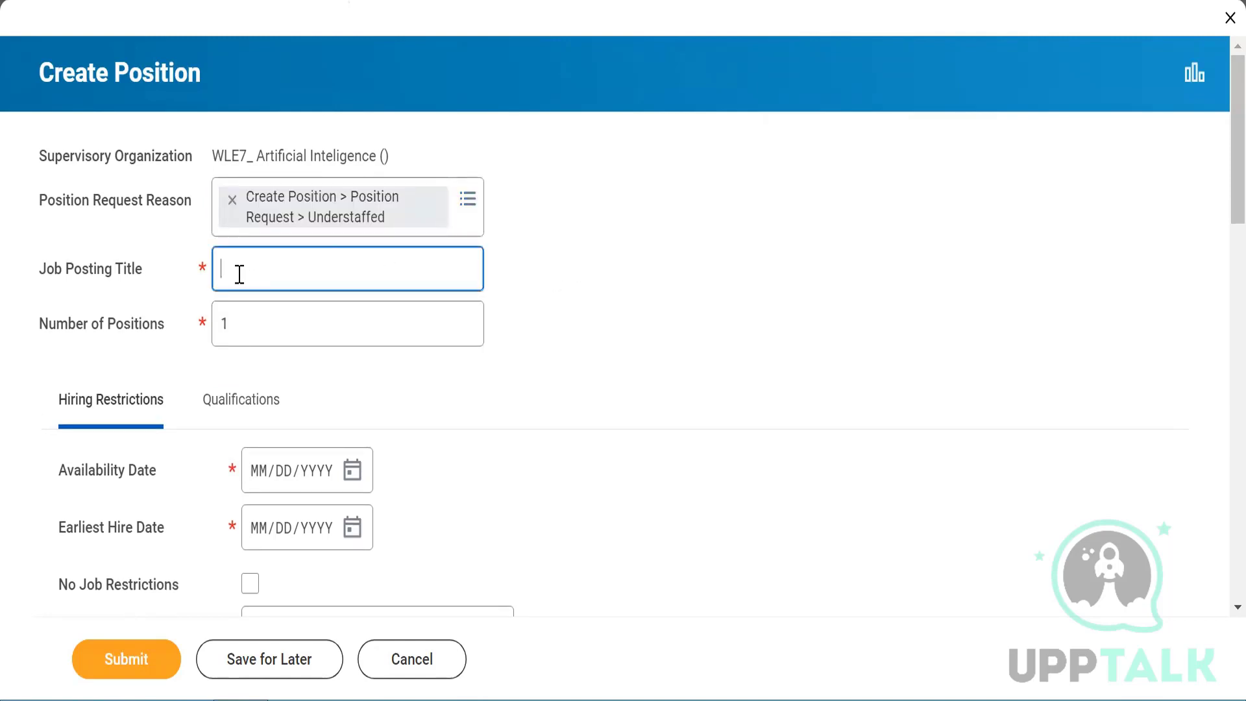
Enter 'Account Executive' as the job posting title and keep Number of Positions at 1
type("Account")
key("BackSpace")
key("BackSpace")
key("BackSpace")
key("BackSpace")
key("BackSpace")
key("BackSpace")
type("Account Executive")
left_click(636, 335)
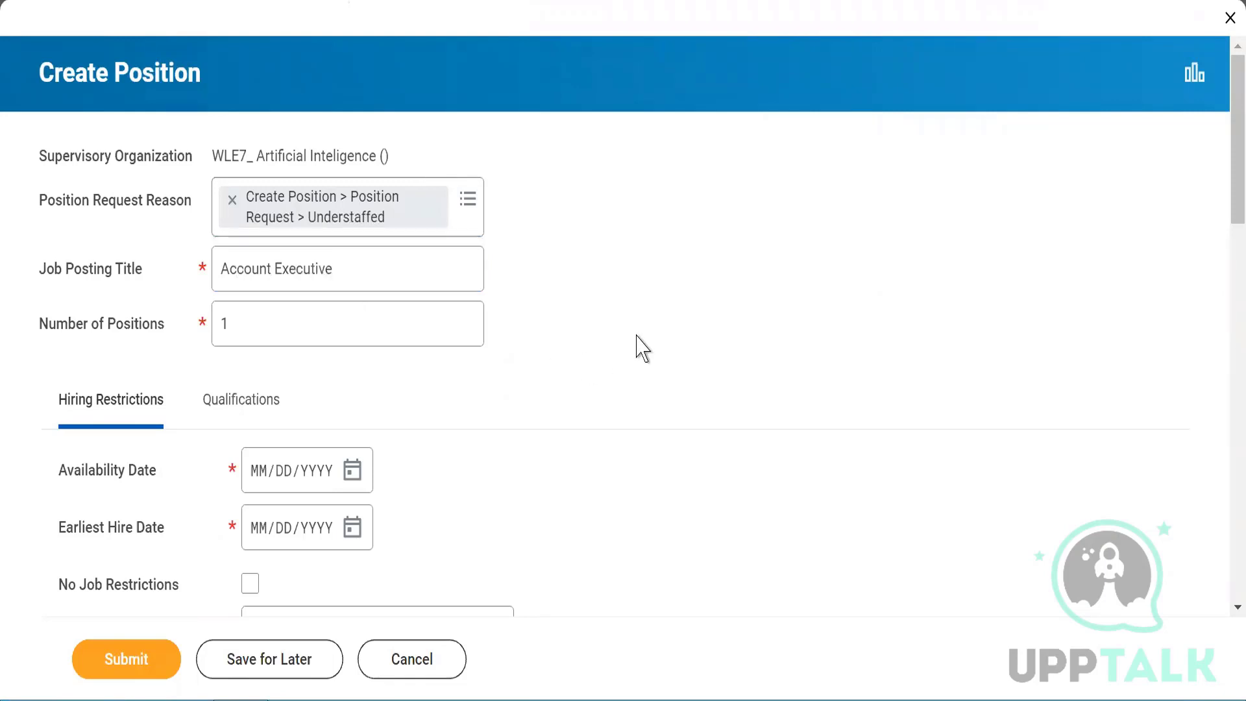
left_click(254, 317)
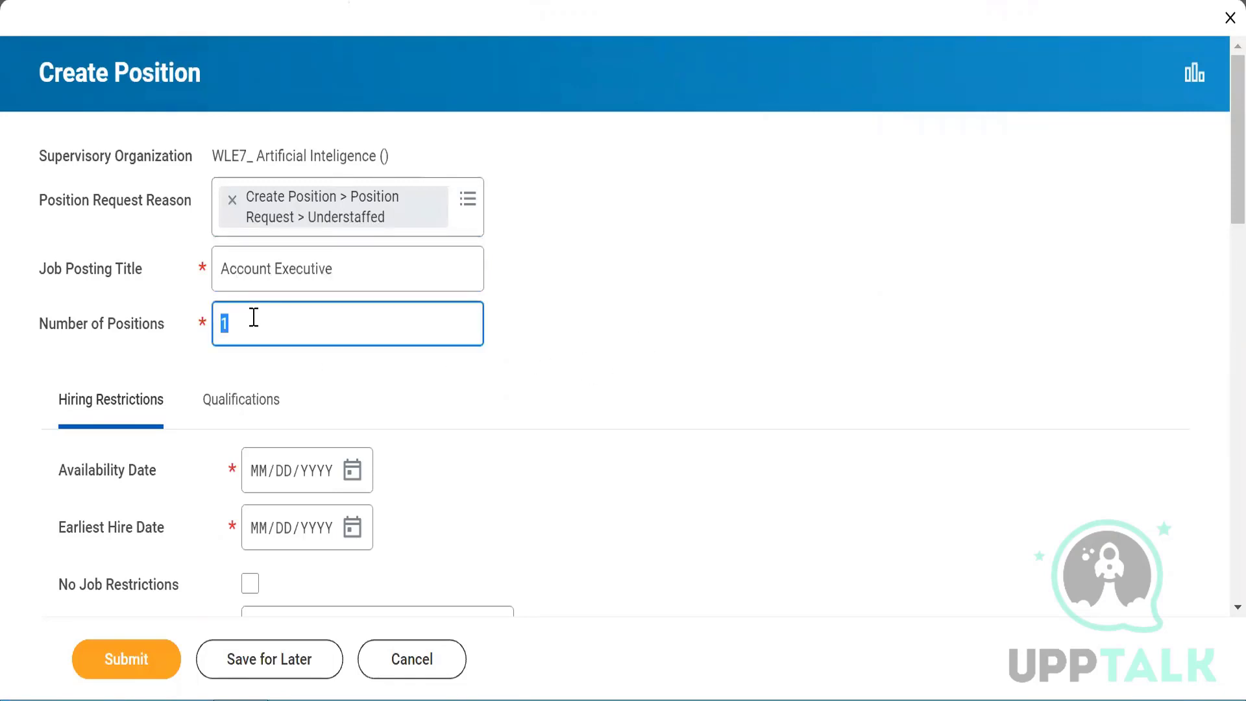
left_click(405, 378)
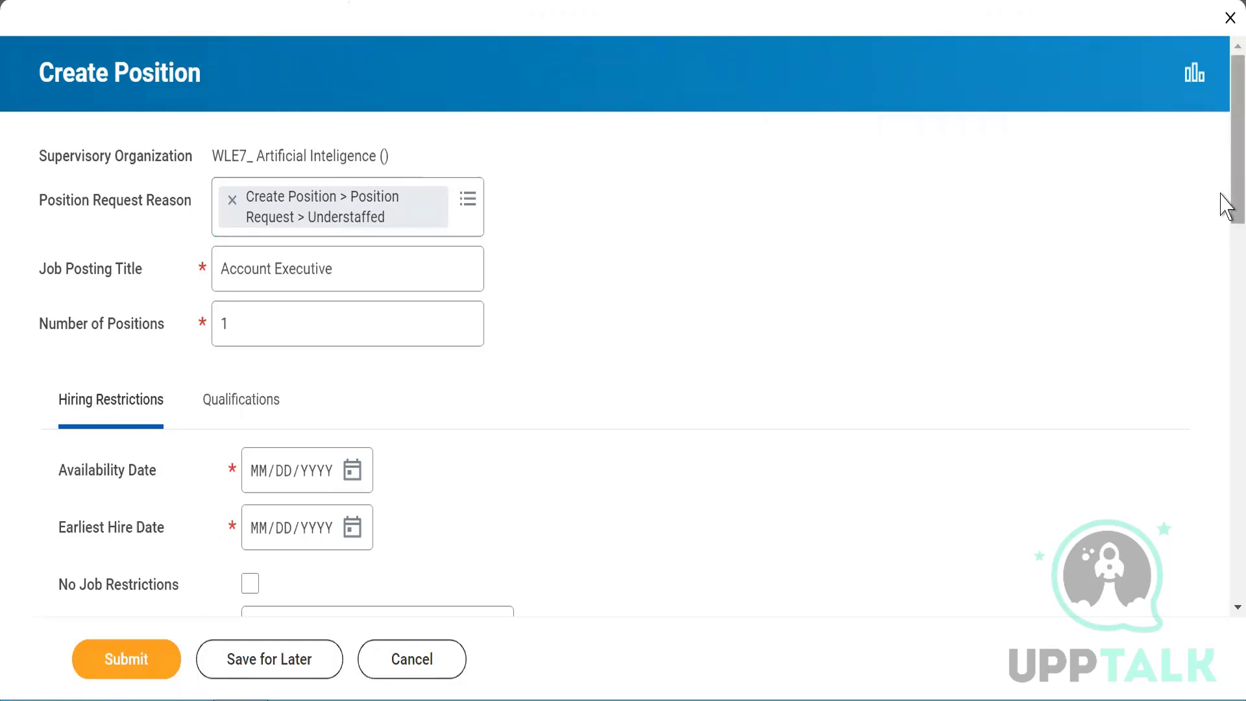
scroll(1220, 260, "down", 4)
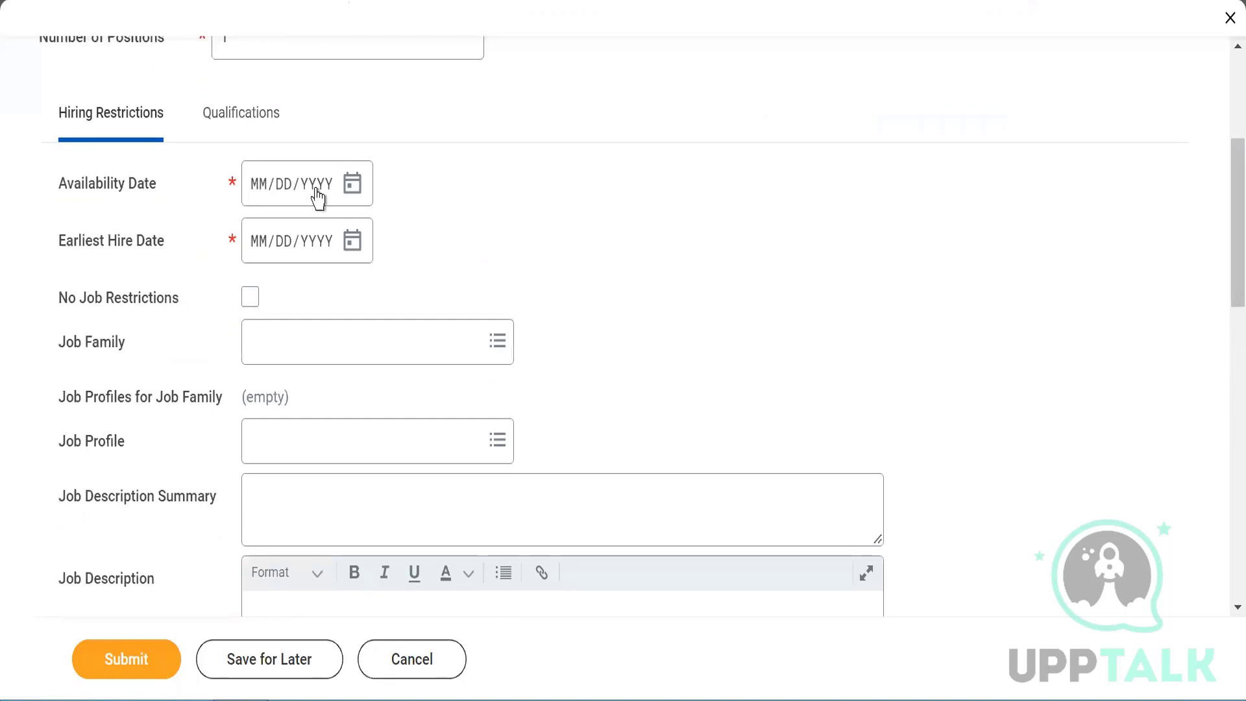
Pick July 21, 2022 as both Availability Date and Earliest Hire Date
left_click(351, 202)
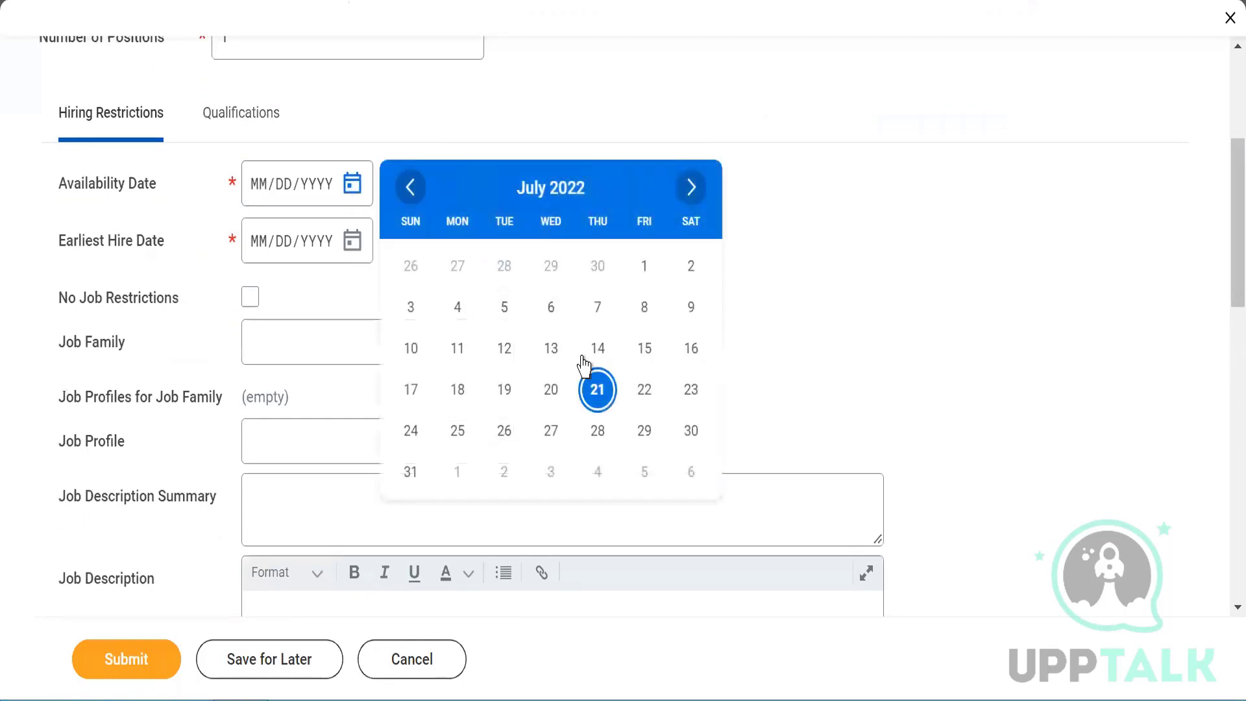
left_click(597, 392)
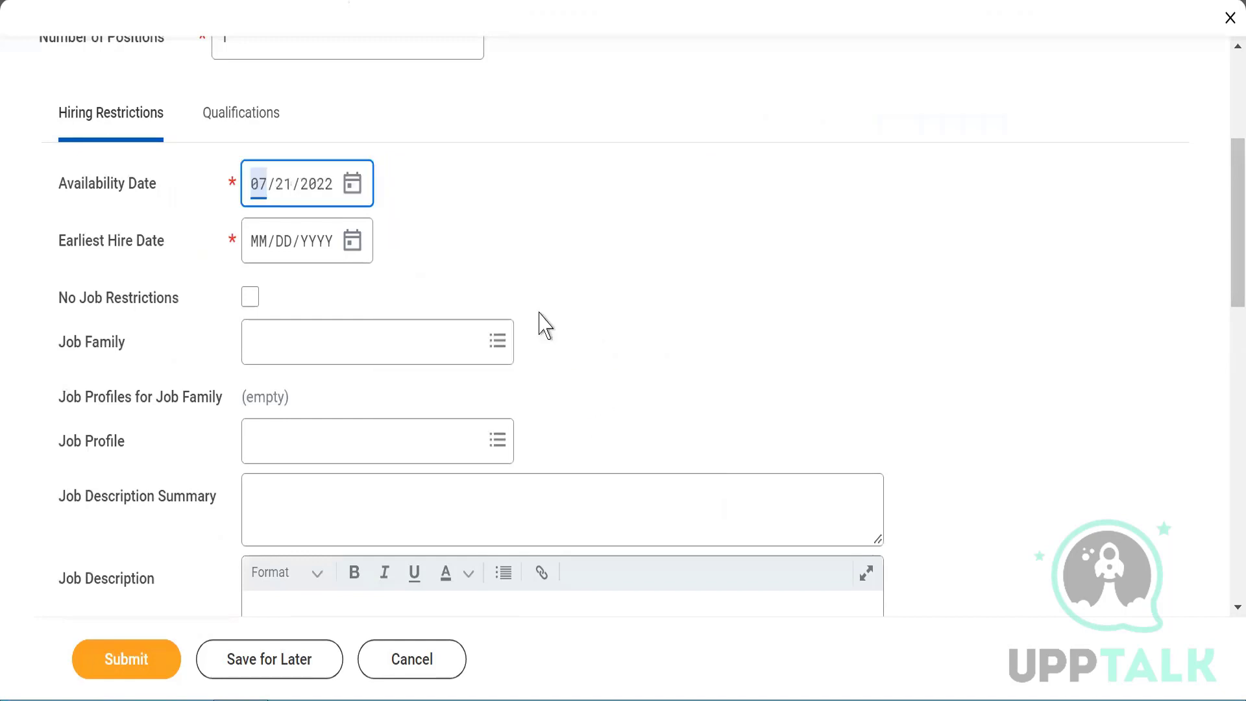
left_click(505, 212)
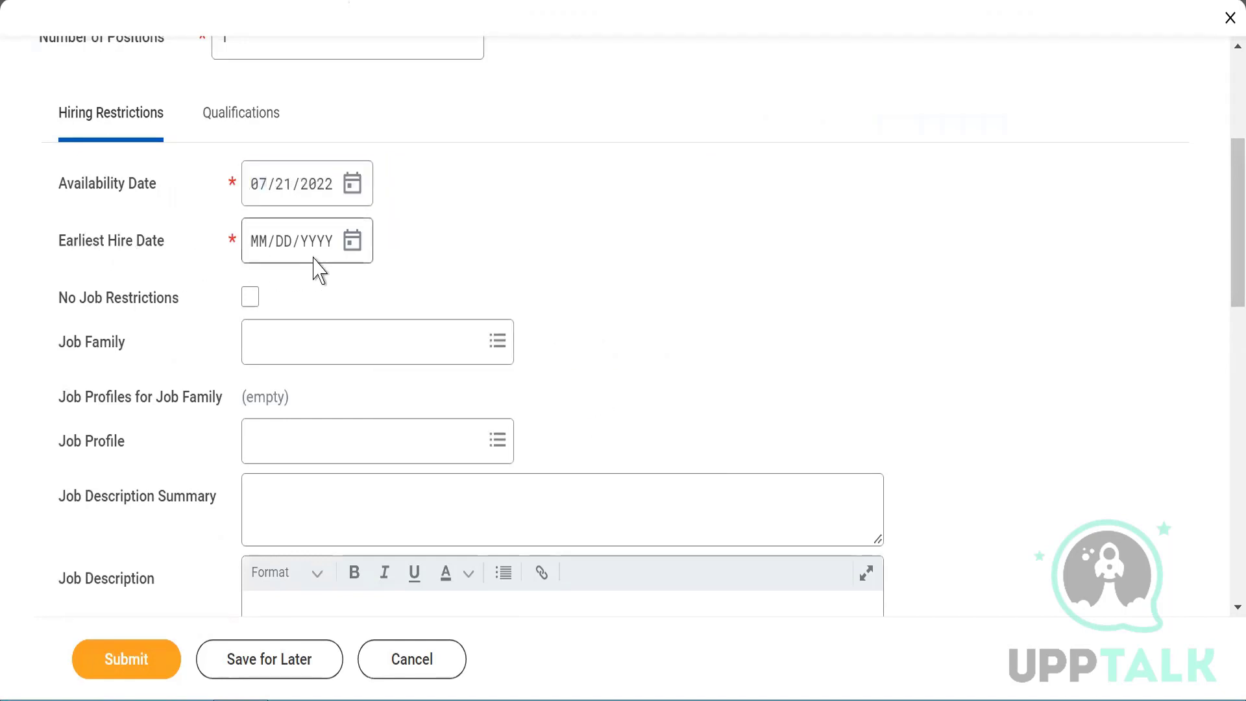
left_click(354, 244)
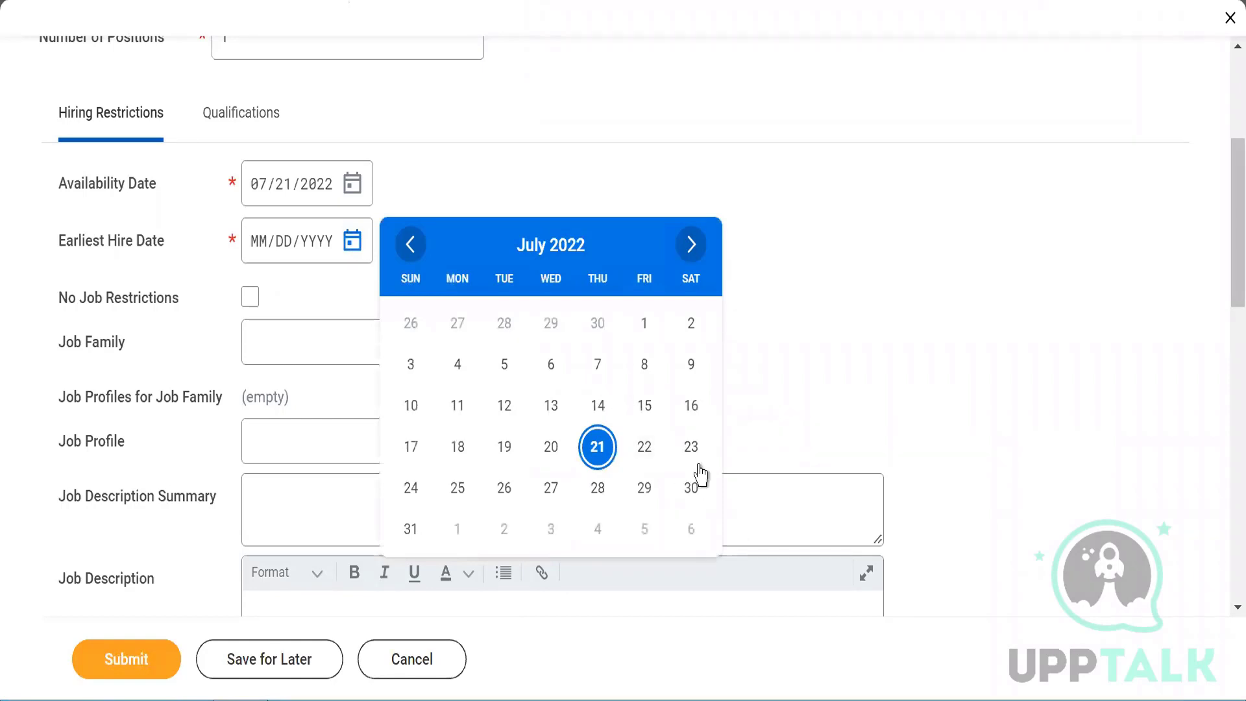
left_click(597, 448)
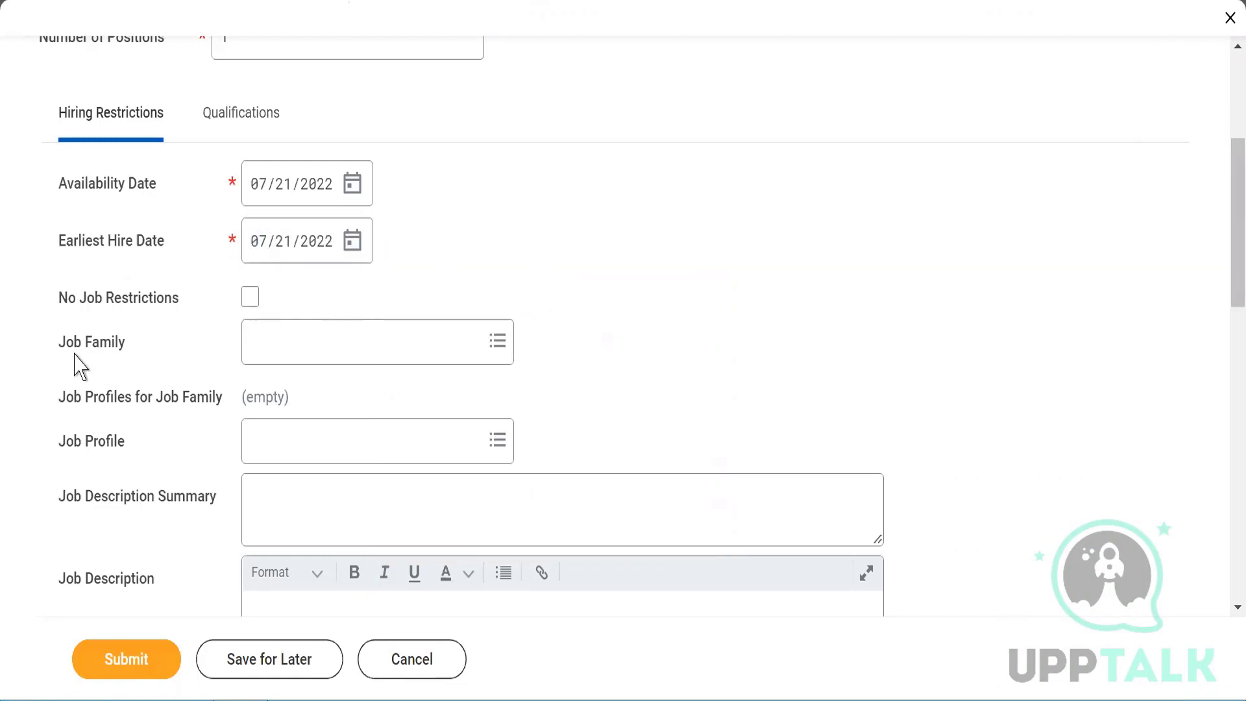
left_click_drag(84, 357, 125, 357)
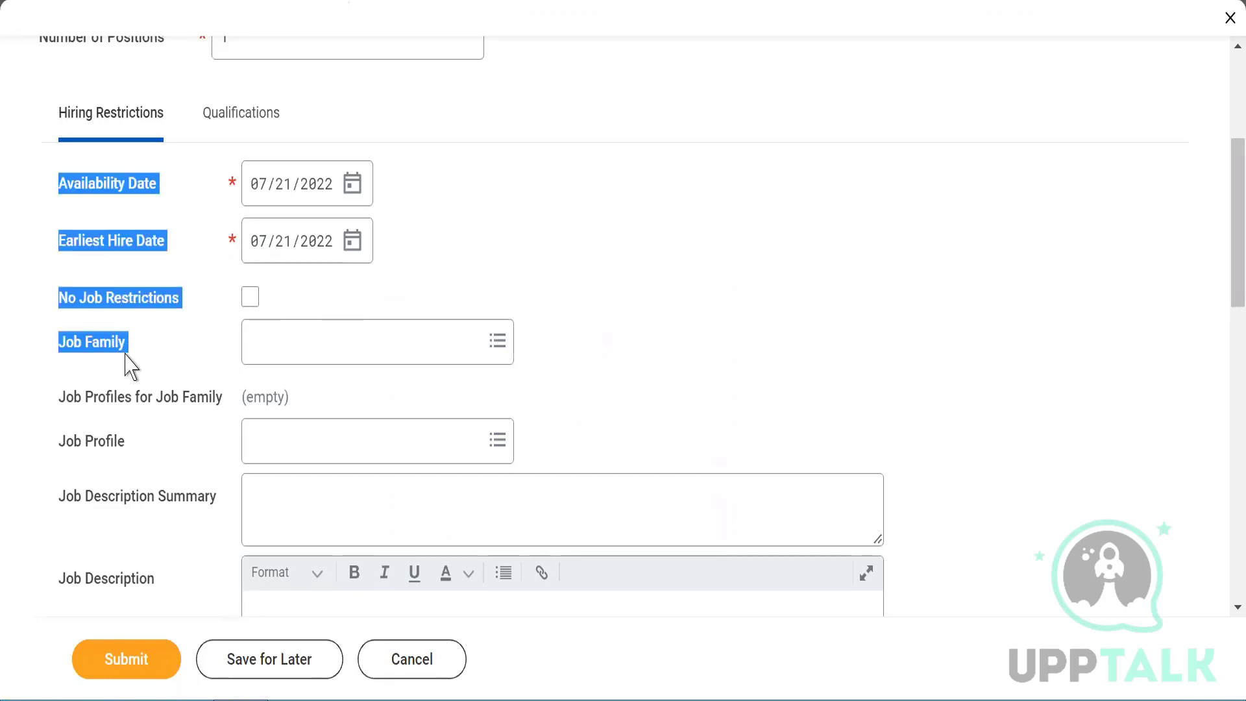
Search job families for WLE7_ and select WLE7_Account Executive
left_click(84, 356)
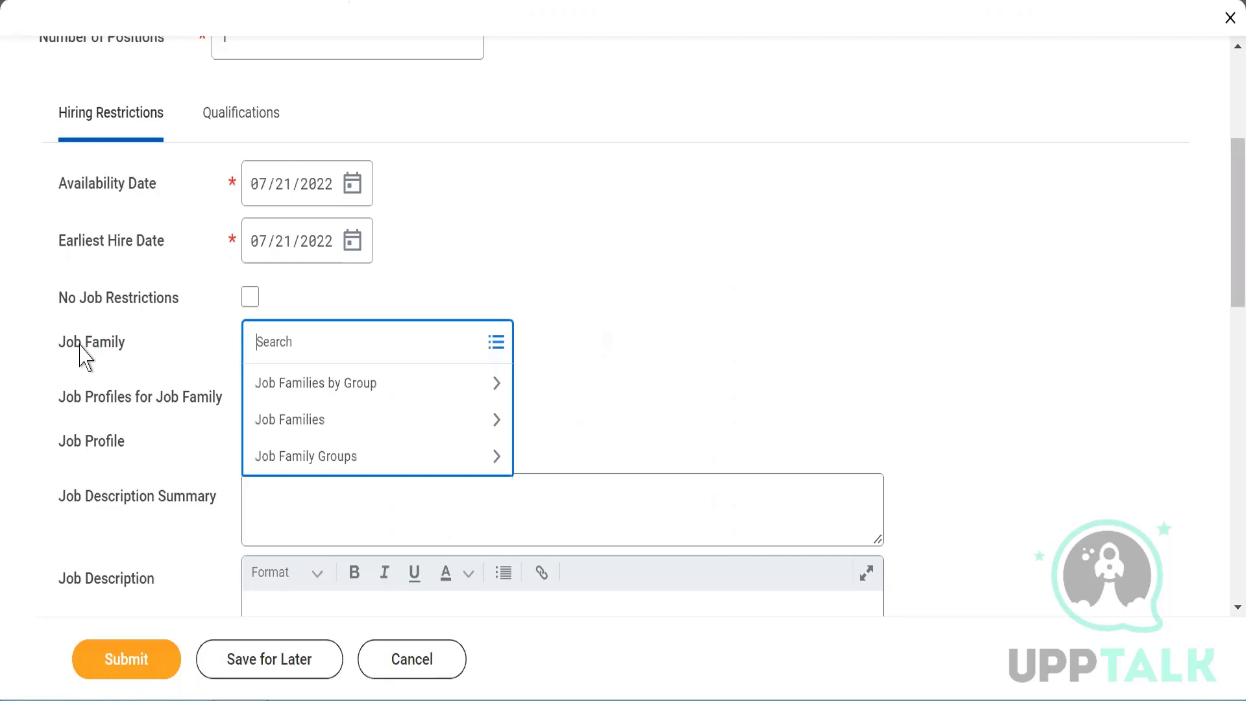
type("WLE7_")
key("Return")
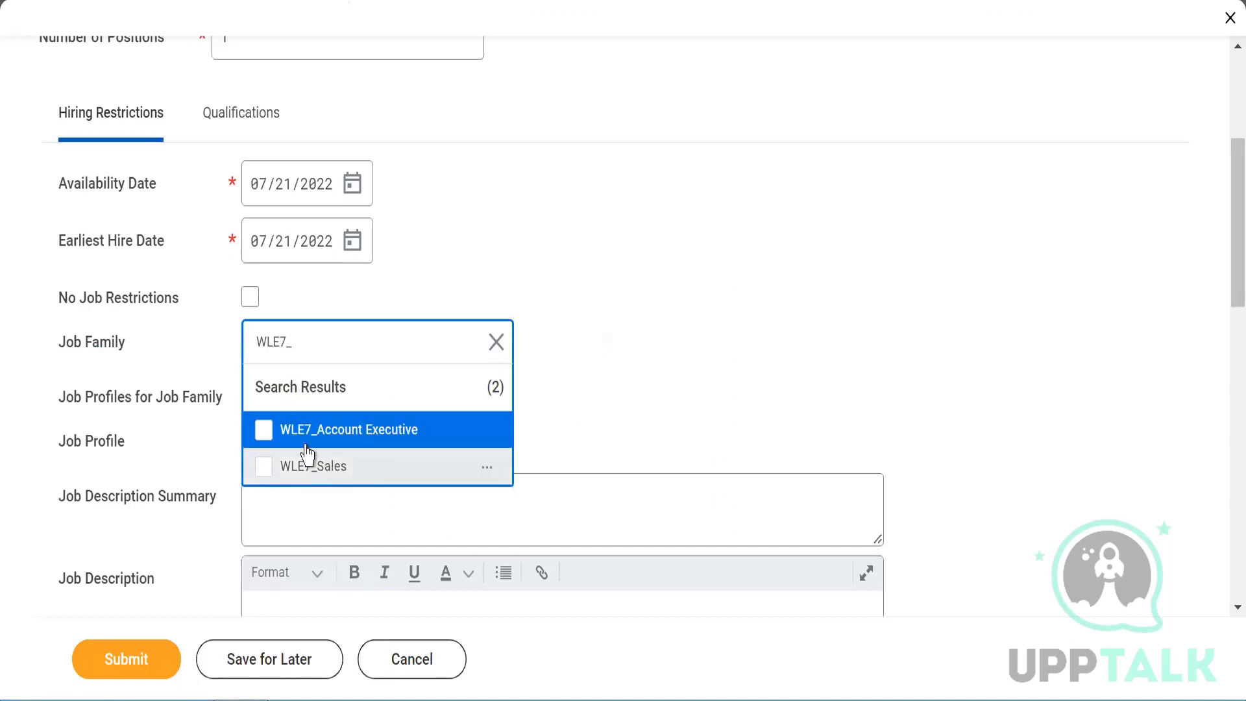
left_click(265, 438)
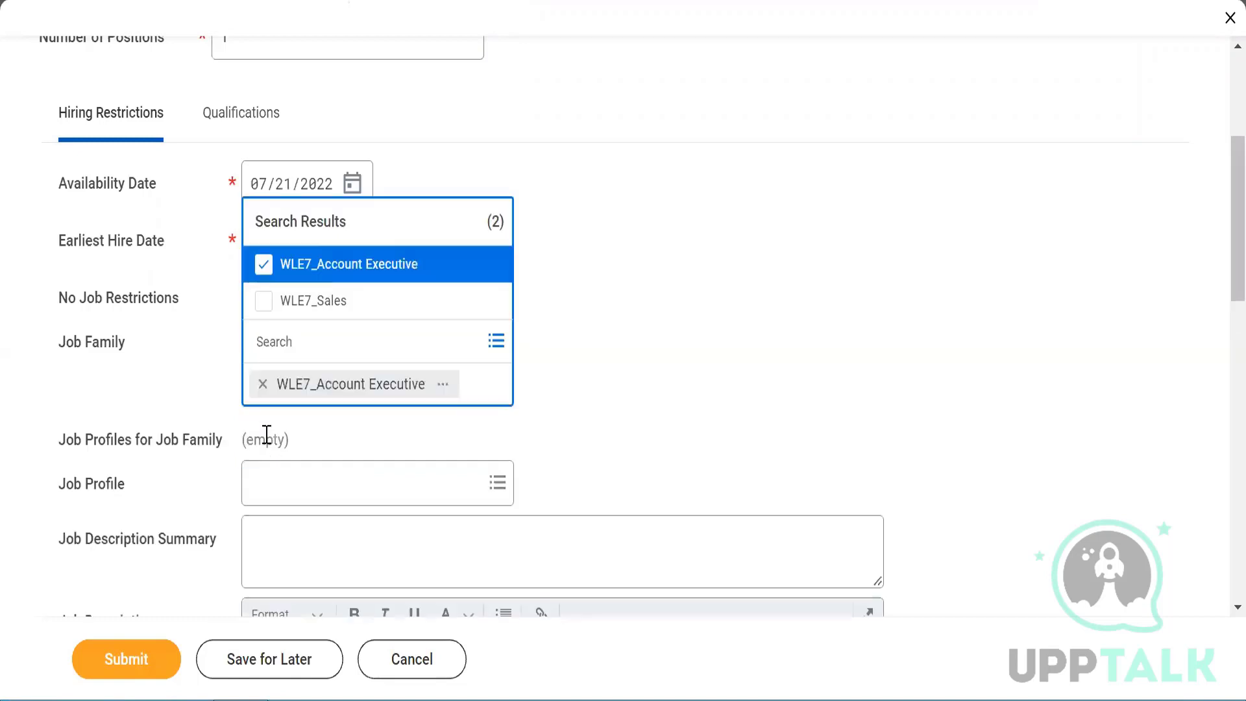
left_click(623, 332)
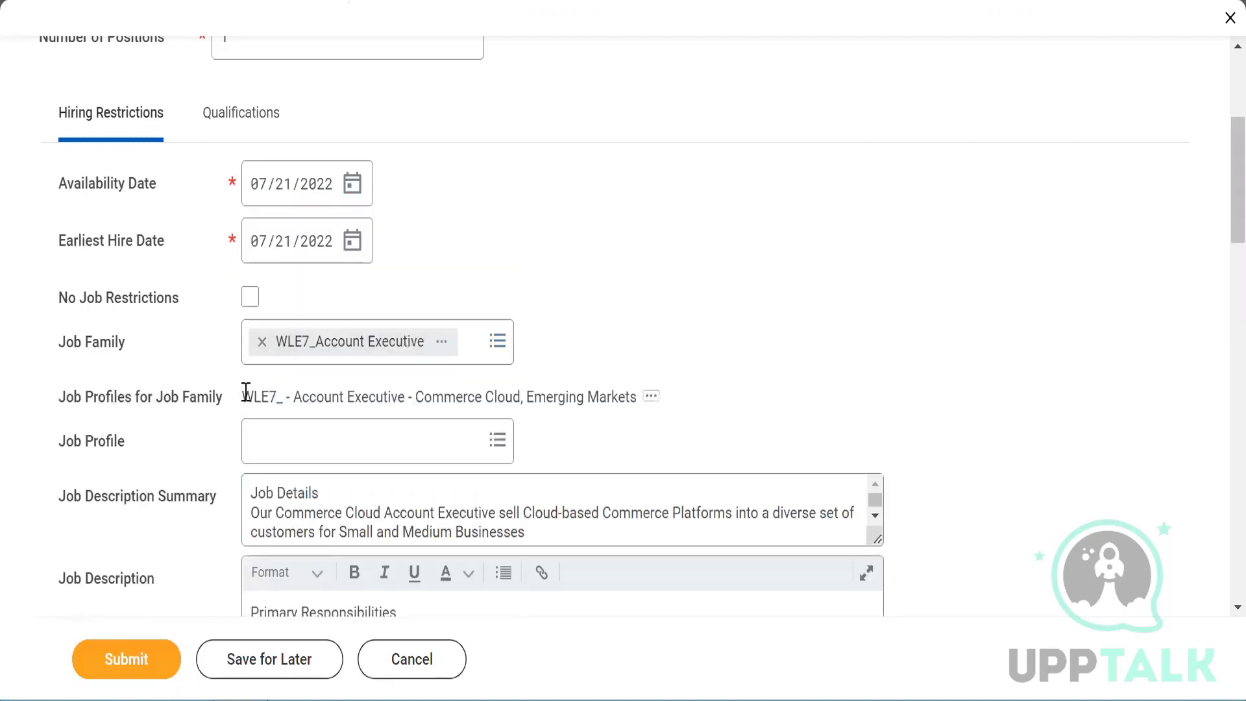
Search WLE7 and choose 'WLE7_ - Account Executive - Commerce Cloud, Emerging Markets' as the job profile
left_click_drag(243, 395, 647, 409)
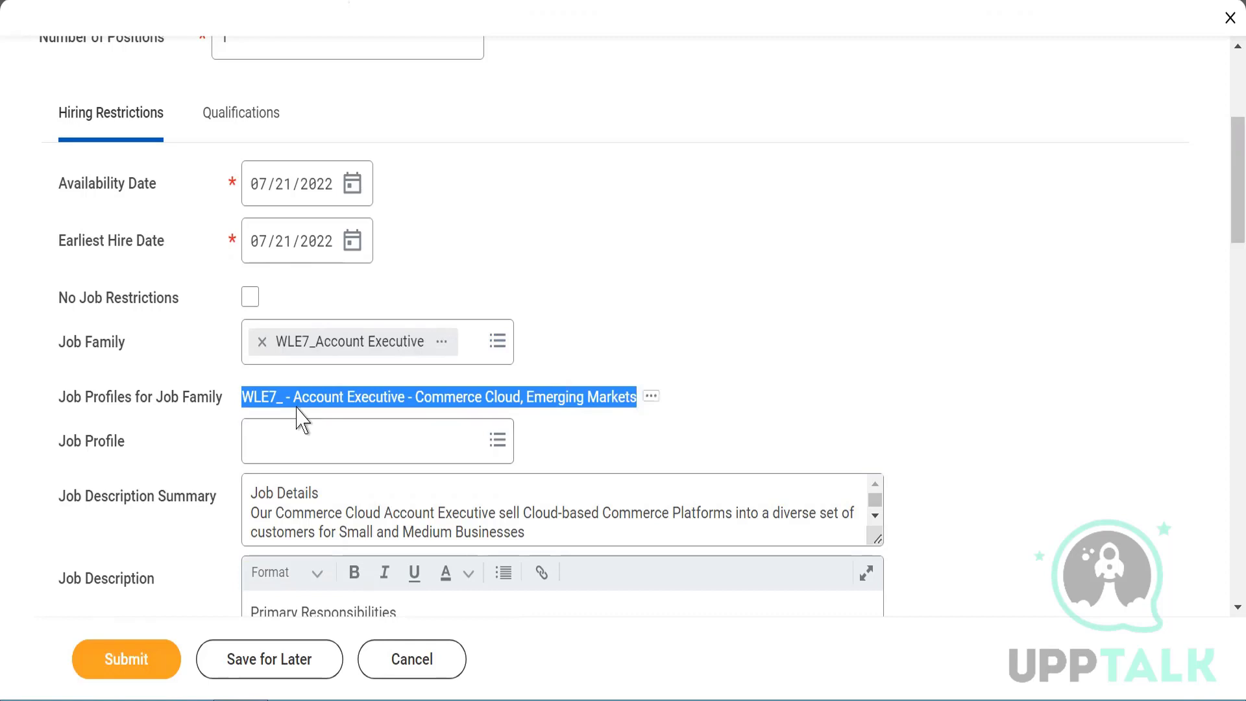
mouse_move(256, 448)
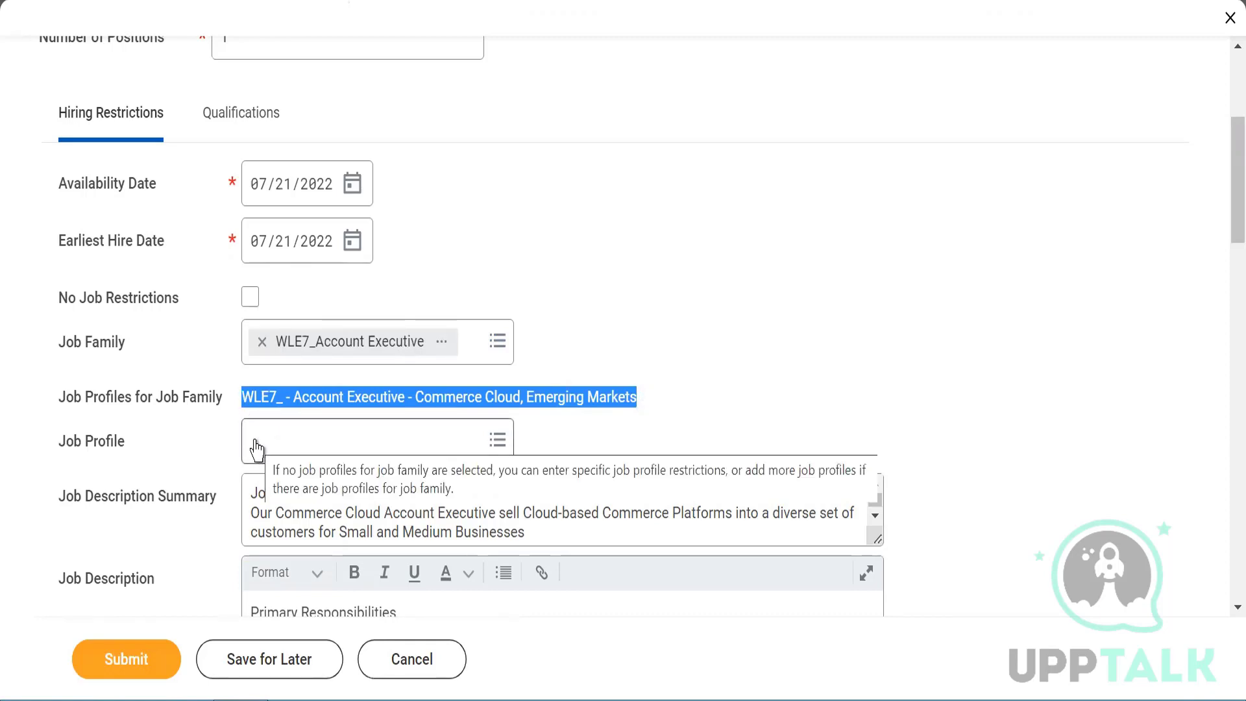
left_click(257, 440)
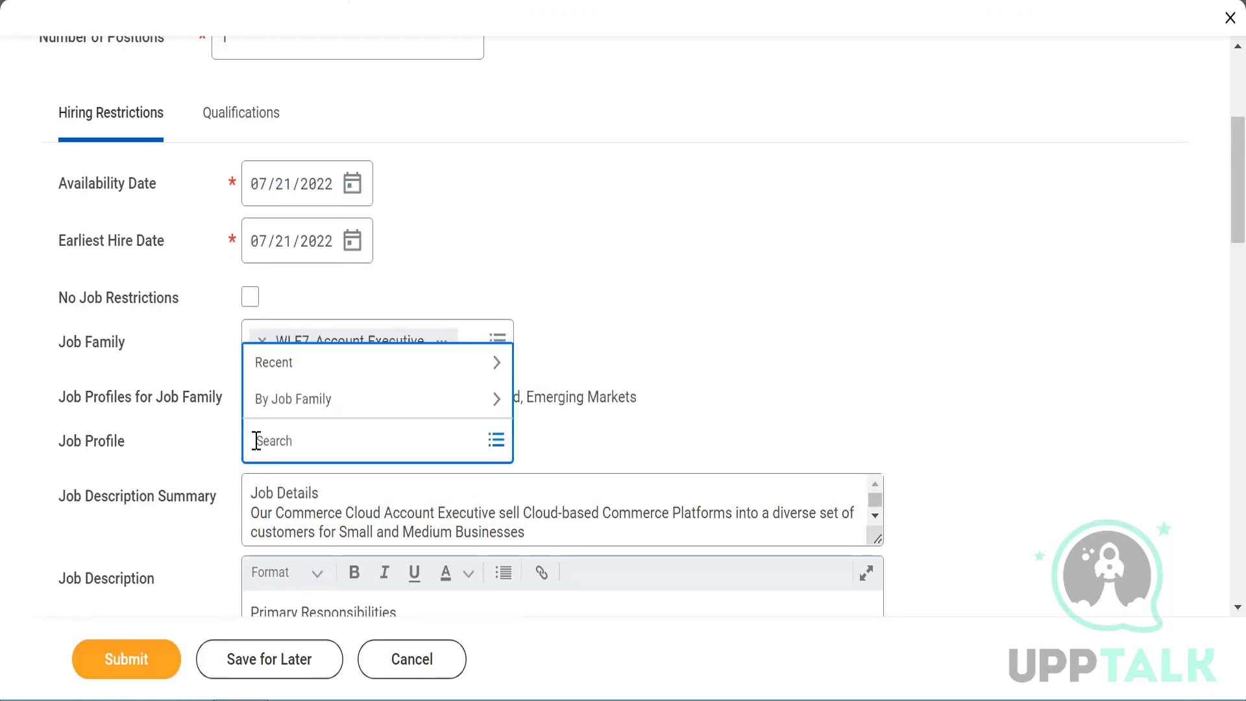
triple_click(538, 396)
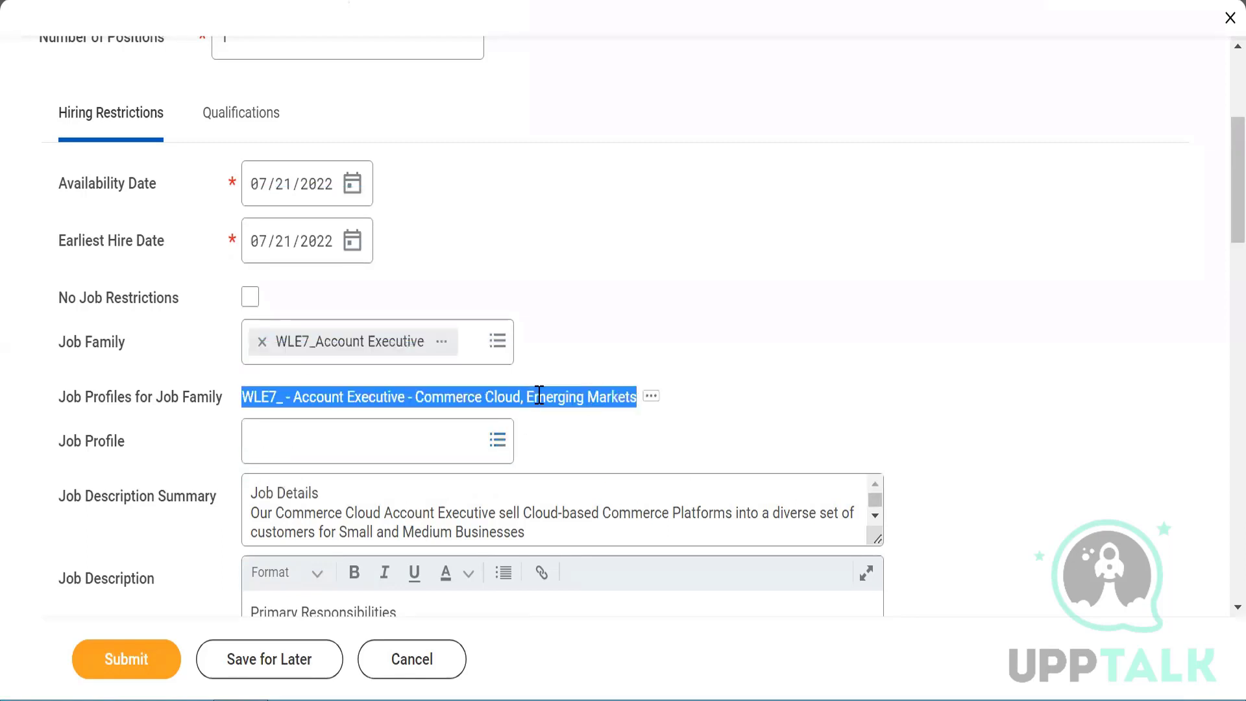
left_click(313, 437)
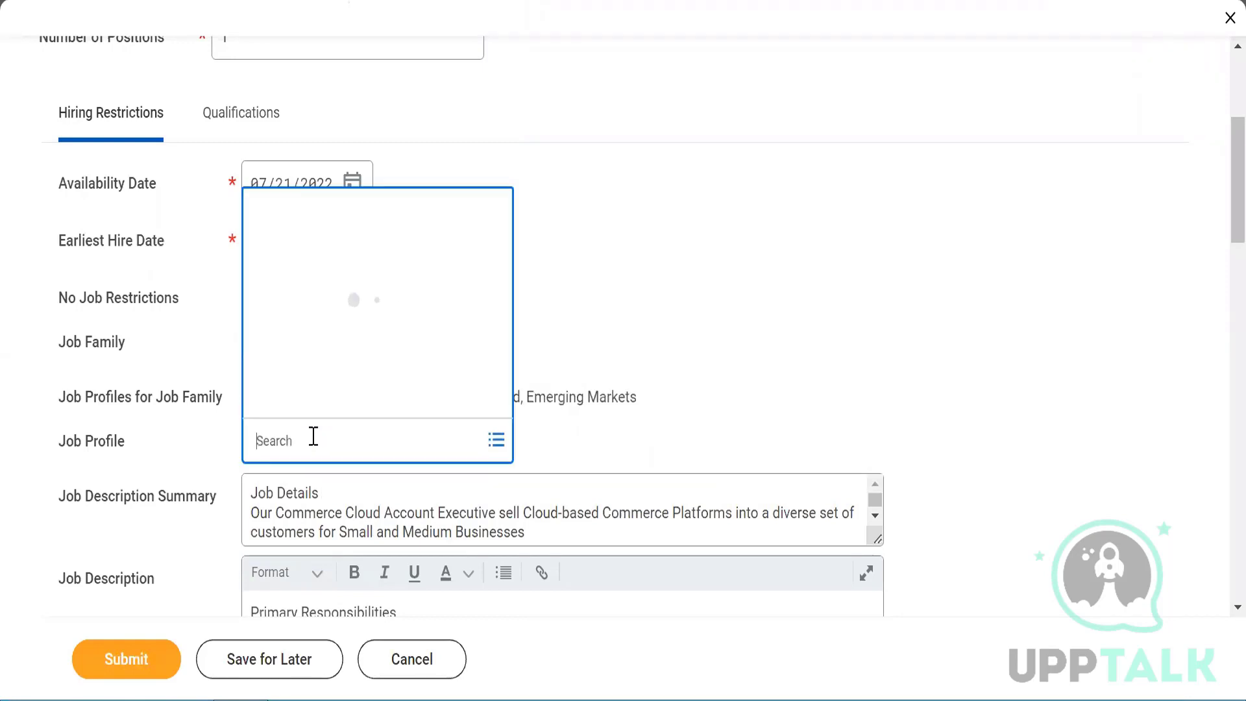
type("WLE7_")
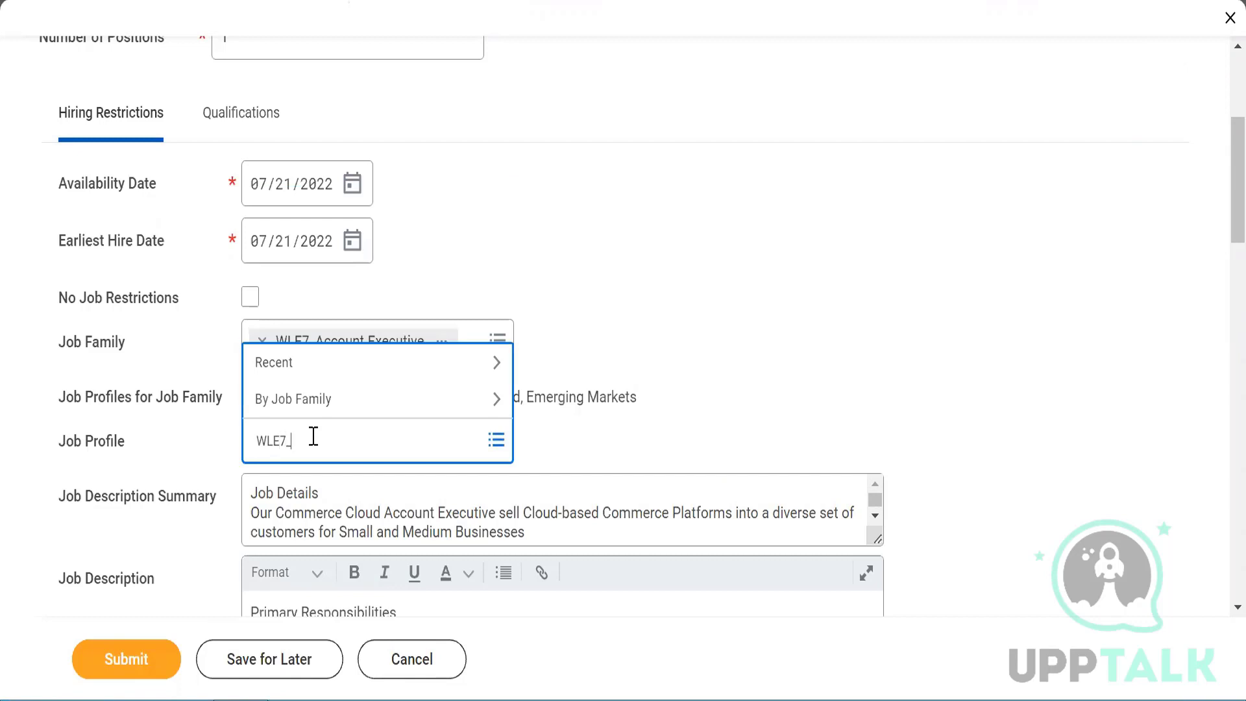
key("Return")
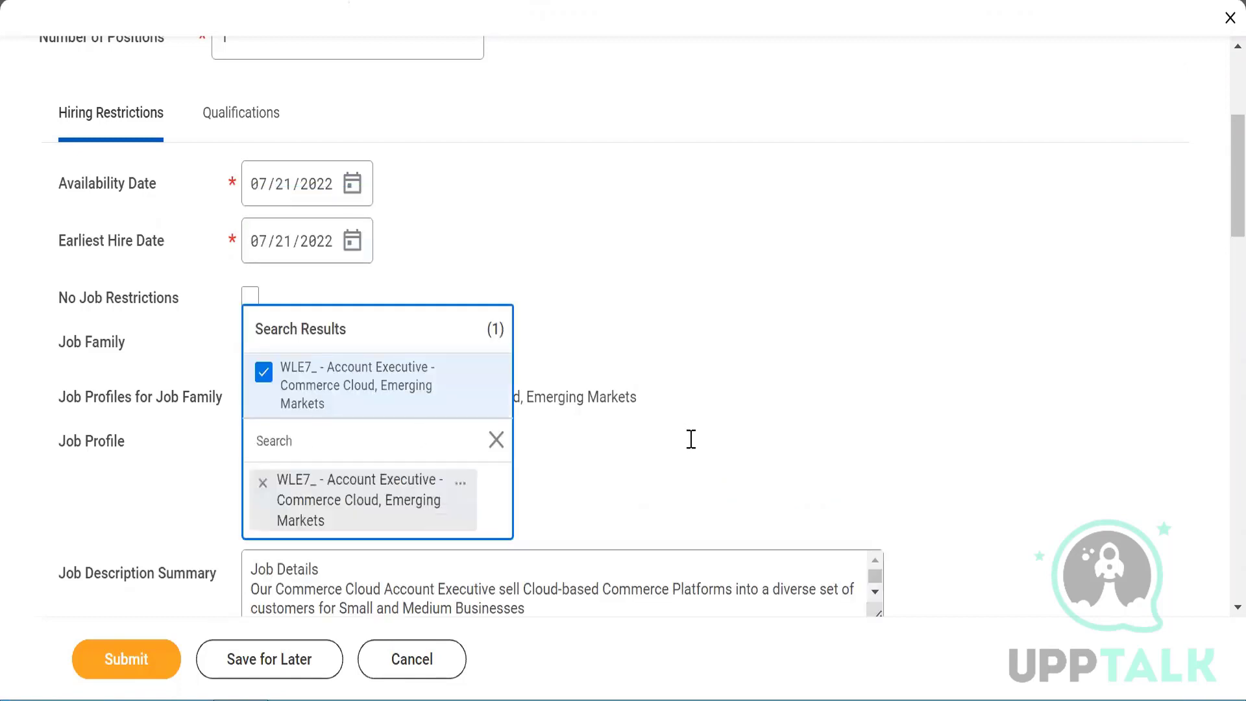
left_click(691, 441)
scroll(690, 440, "down", 4)
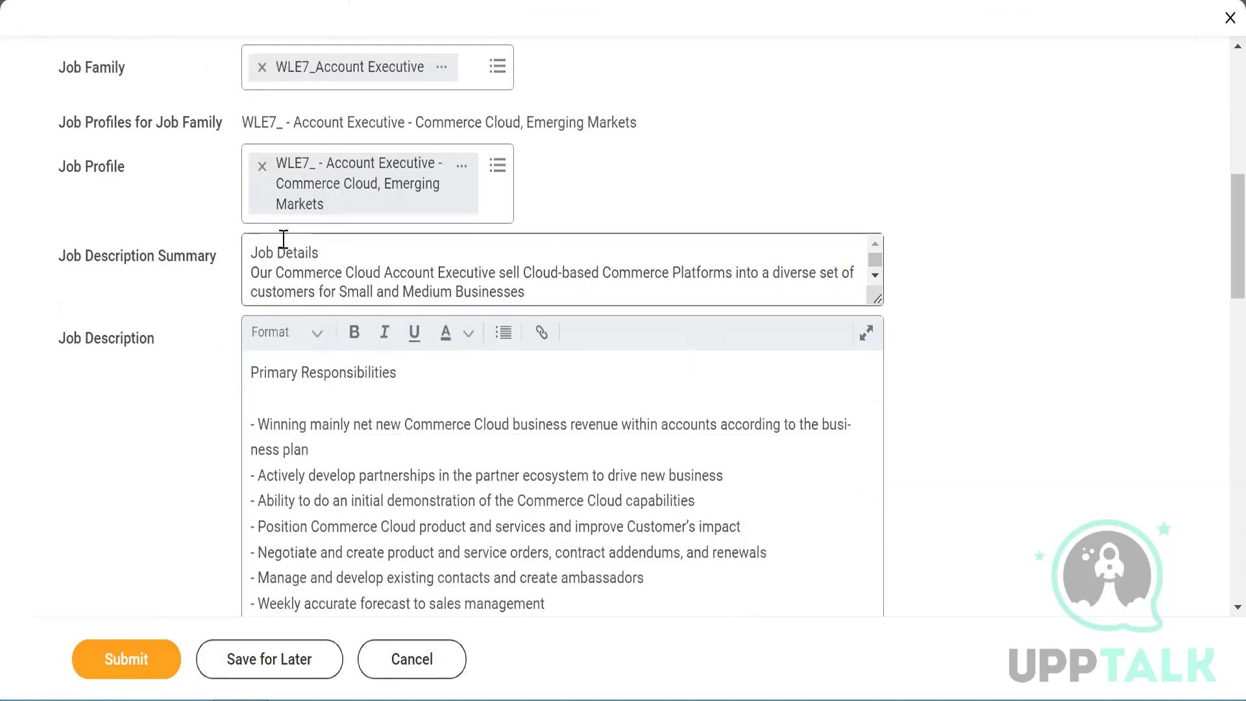
left_click_drag(257, 263, 504, 291)
triple_click(554, 512)
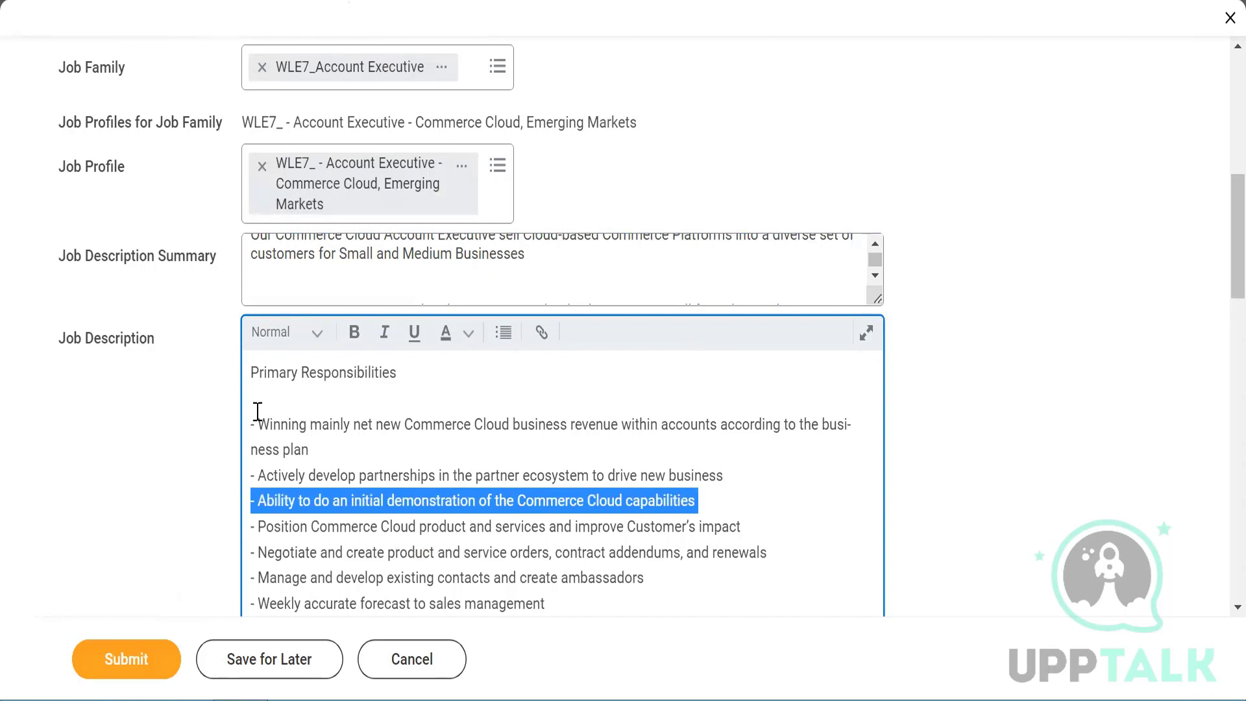
left_click_drag(254, 401, 317, 577)
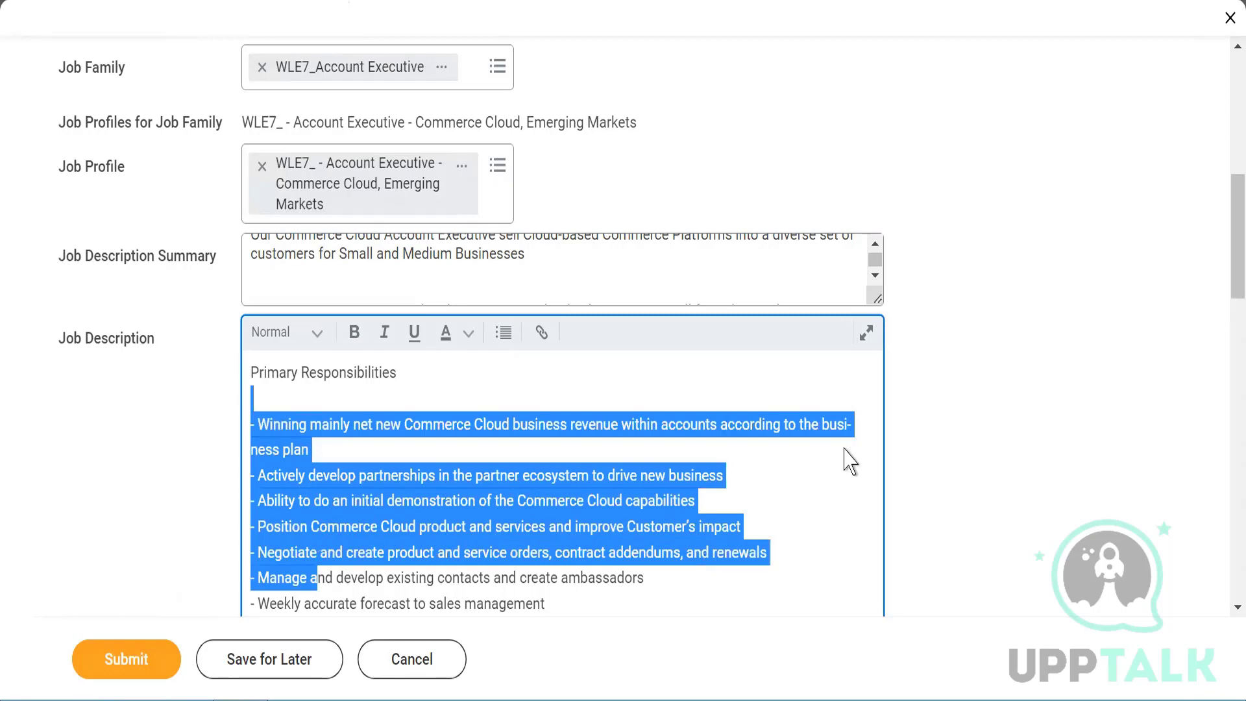
left_click(960, 423)
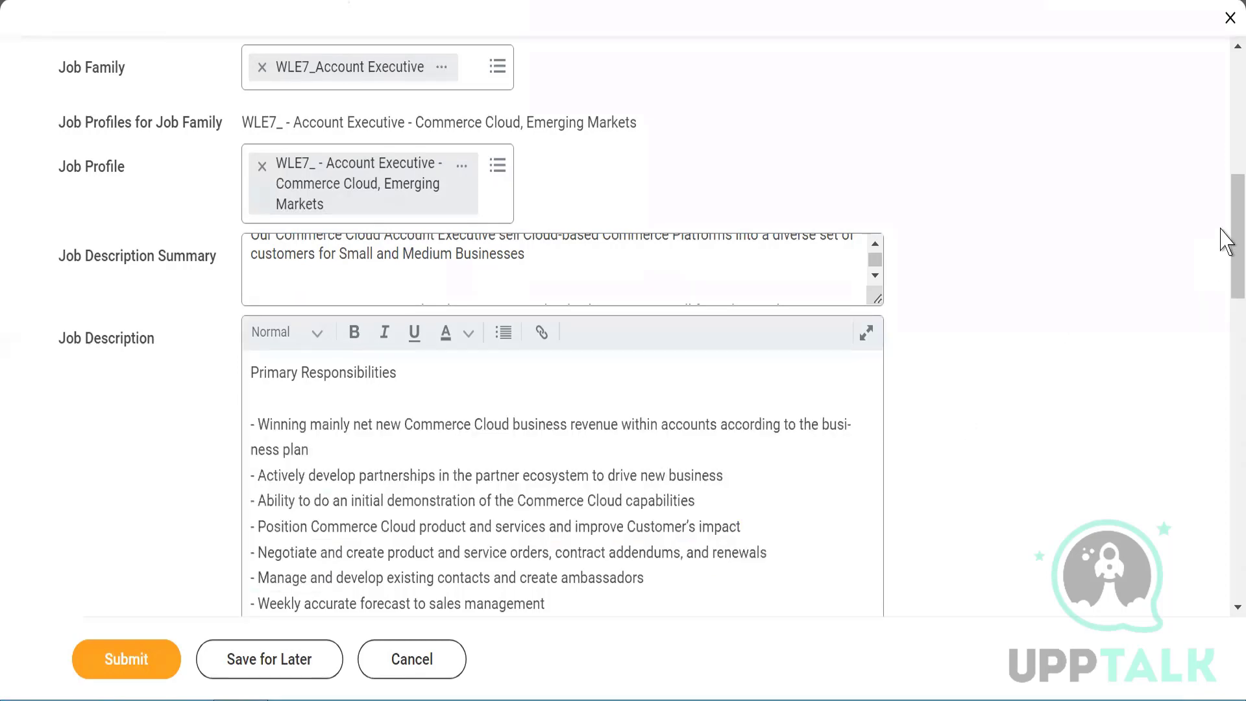
left_click_drag(1226, 242, 1224, 423)
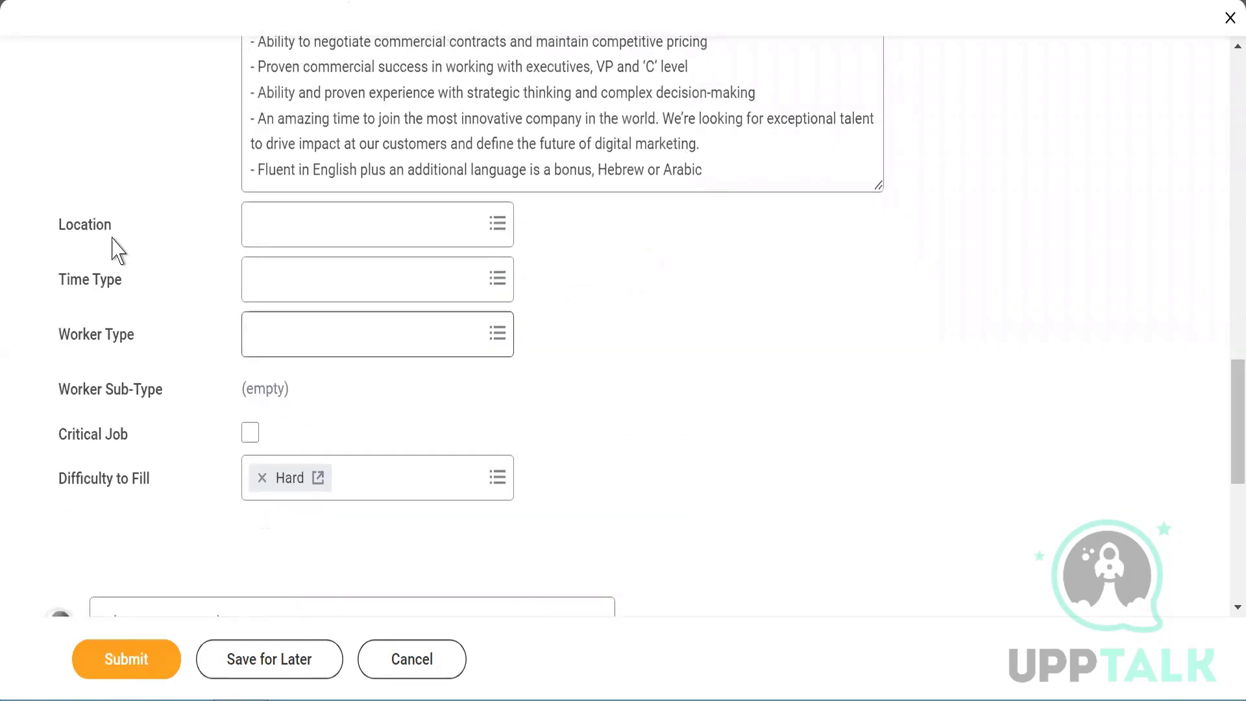
Search locations for WLE7 and keep WLE7_Mumbai selected
left_click(283, 234)
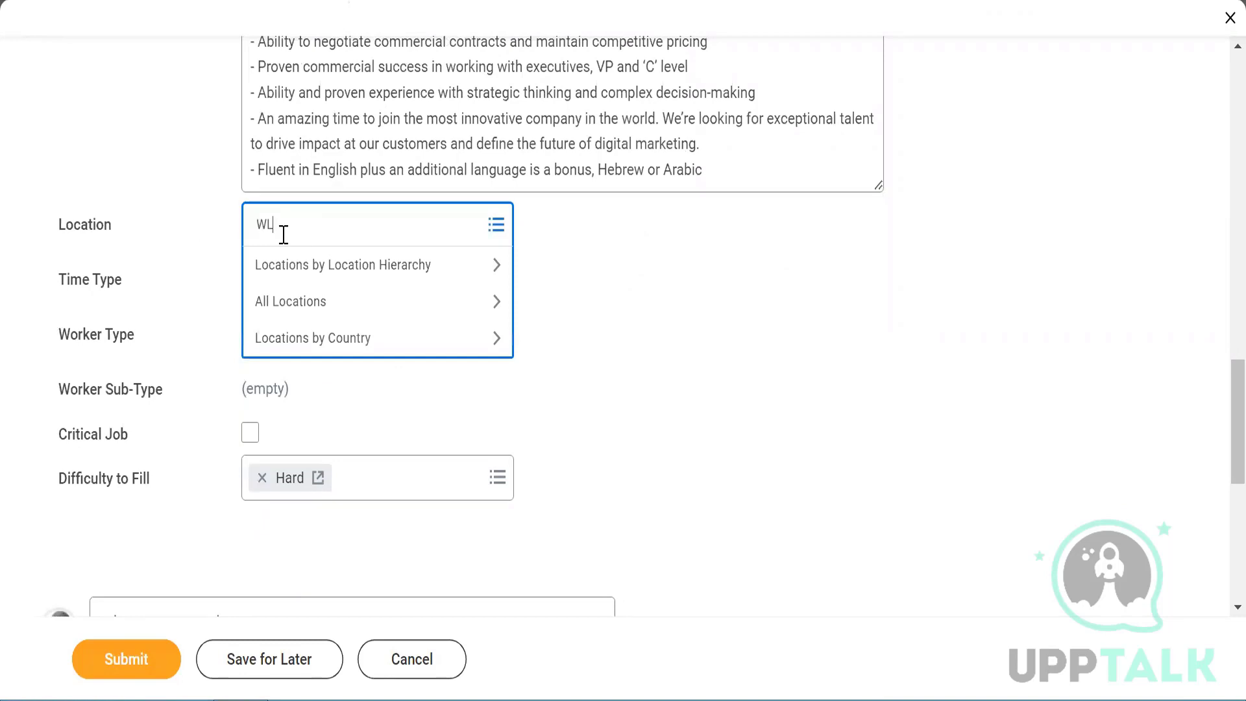
type("WLE7")
key("Return")
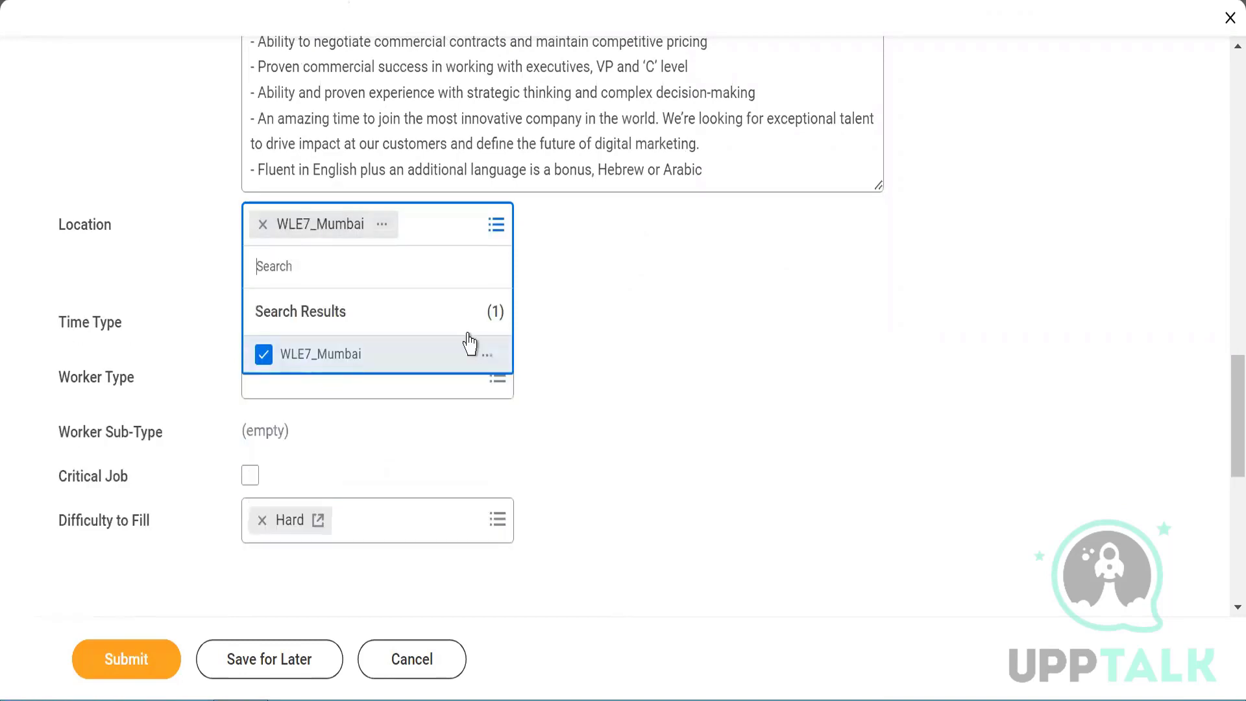
left_click(647, 296)
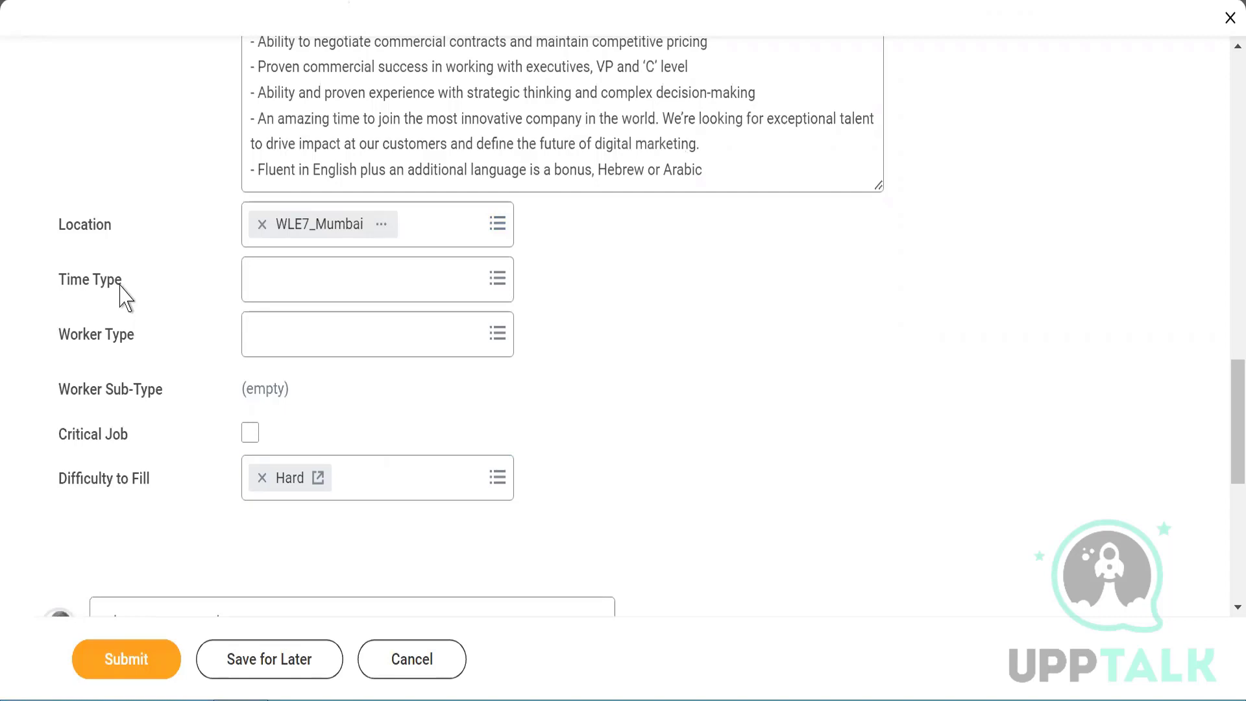
Set Time Type to Full time and Worker Type to Employee
left_click(266, 288)
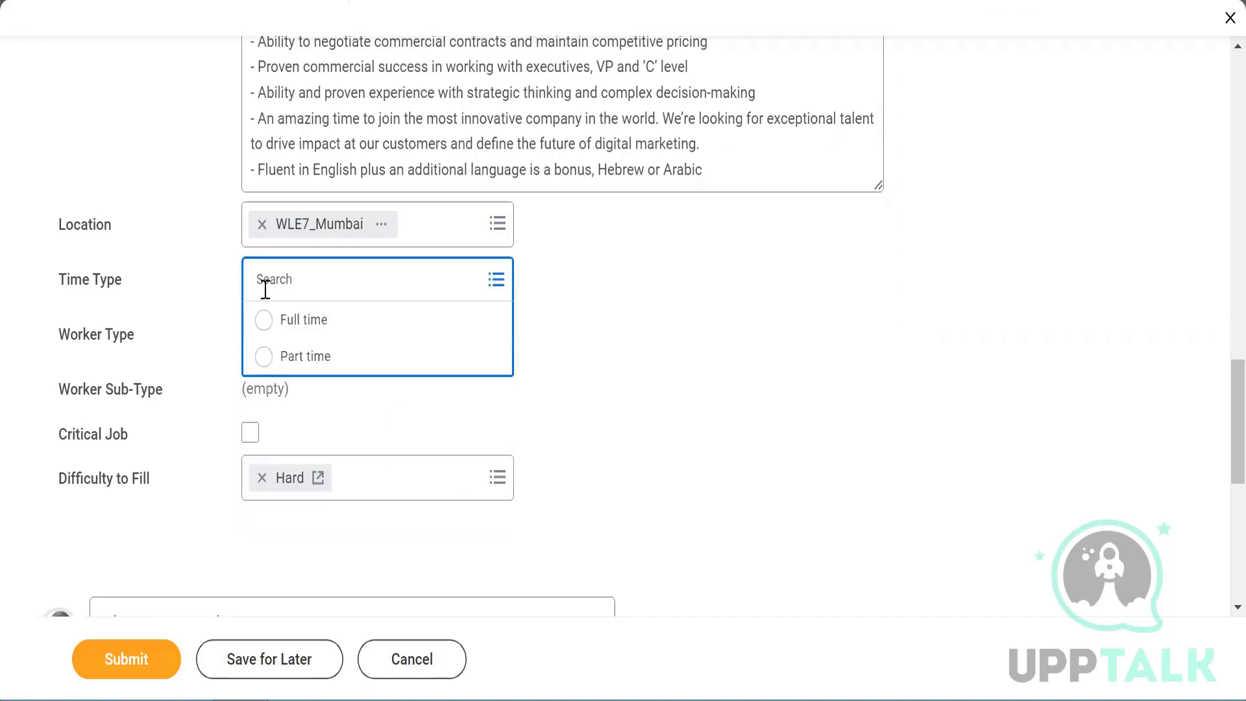
left_click(265, 324)
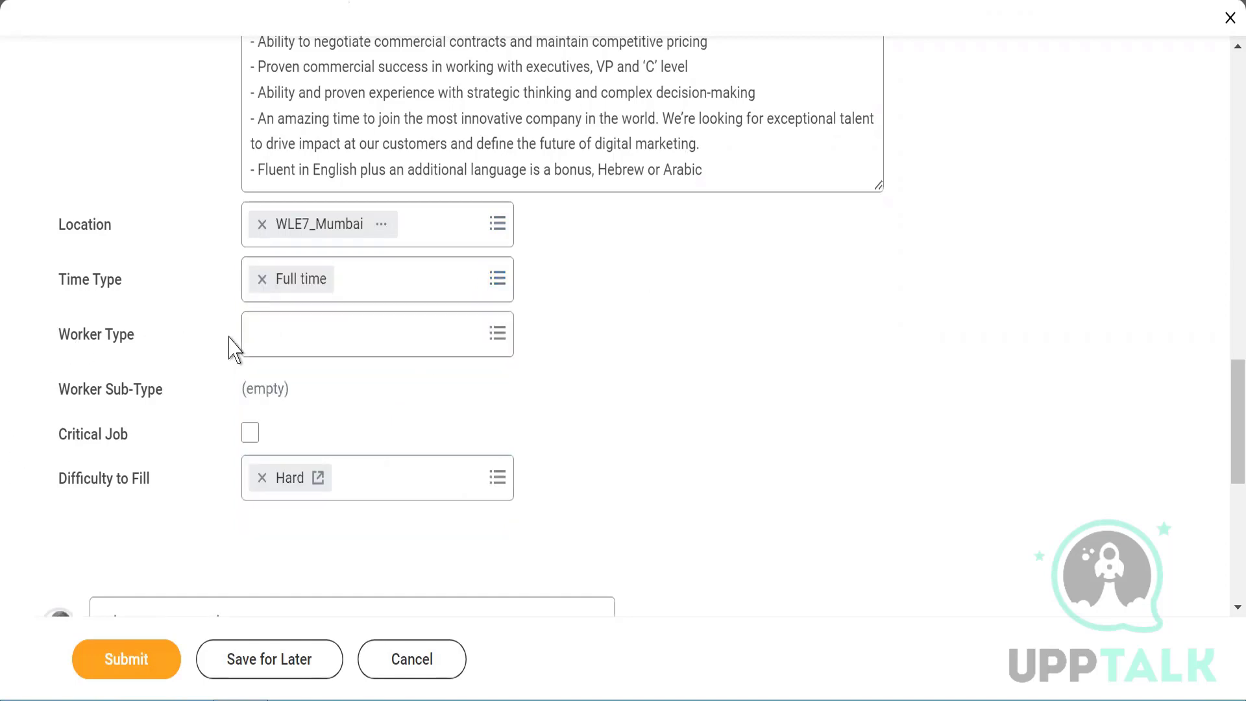
left_click(304, 344)
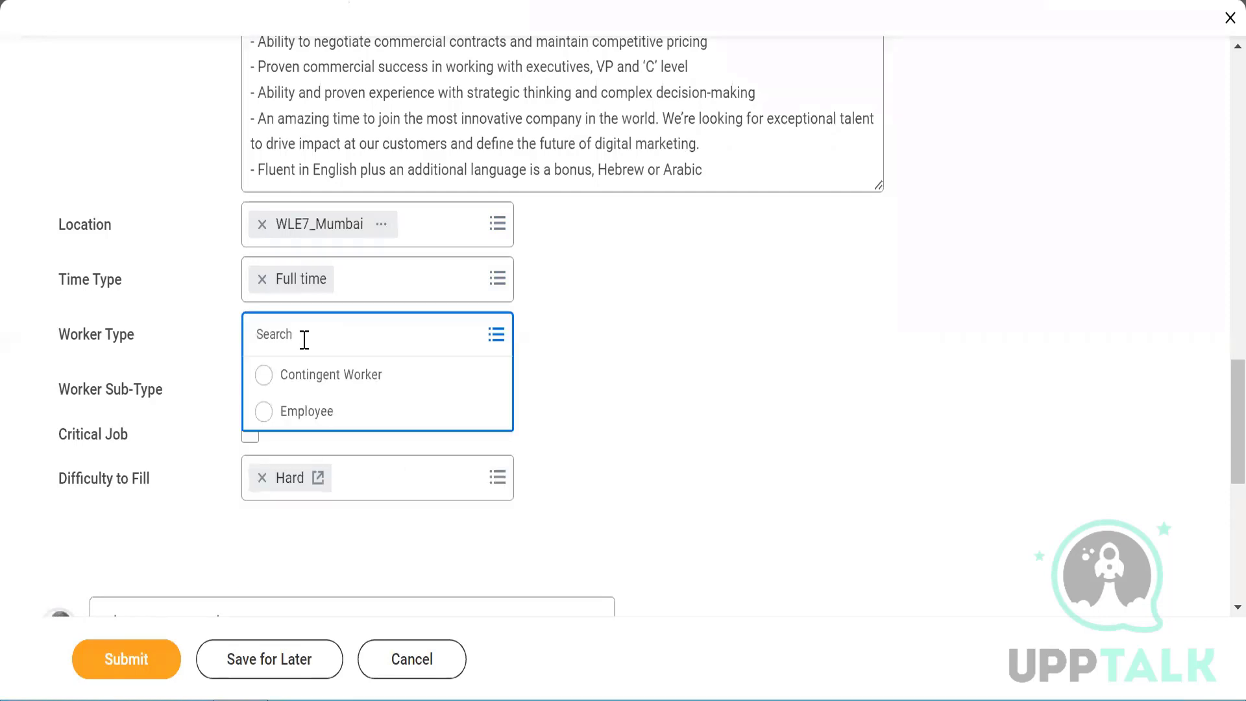
left_click(263, 412)
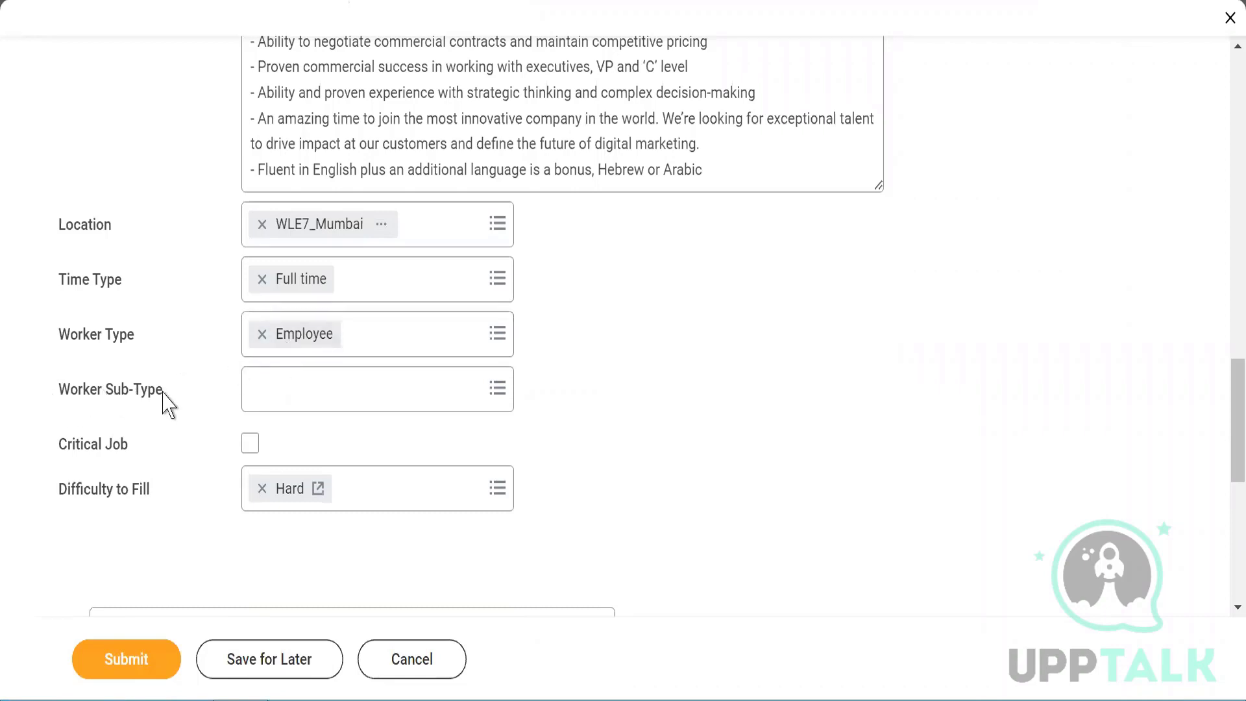
Search 'regular' in Worker Sub-Type and select Regular
left_click(304, 385)
type("re")
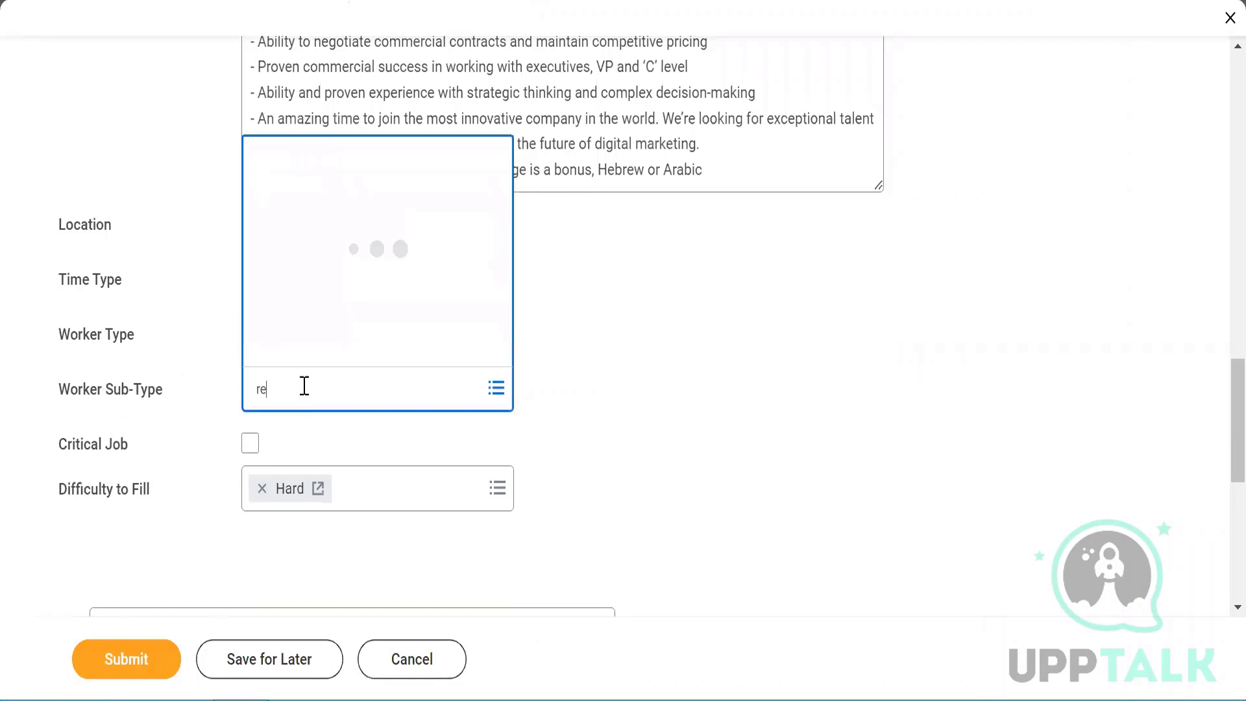
type("gular")
key("Return")
left_click(617, 357)
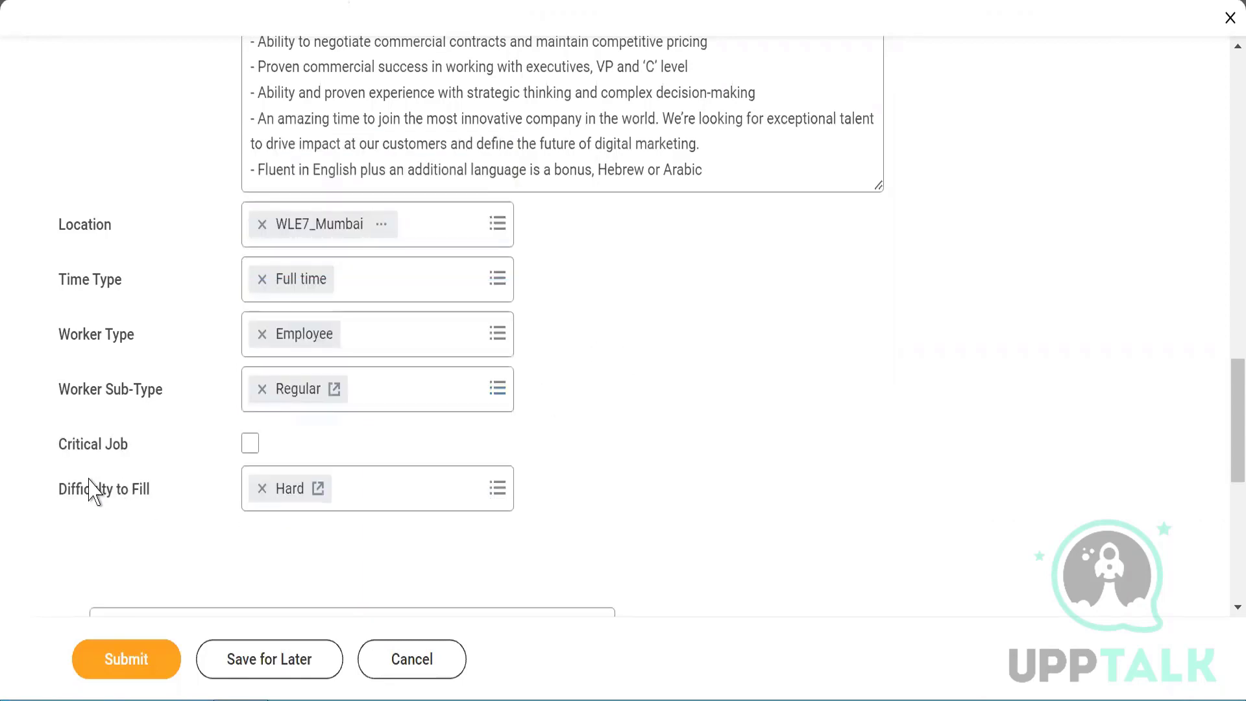
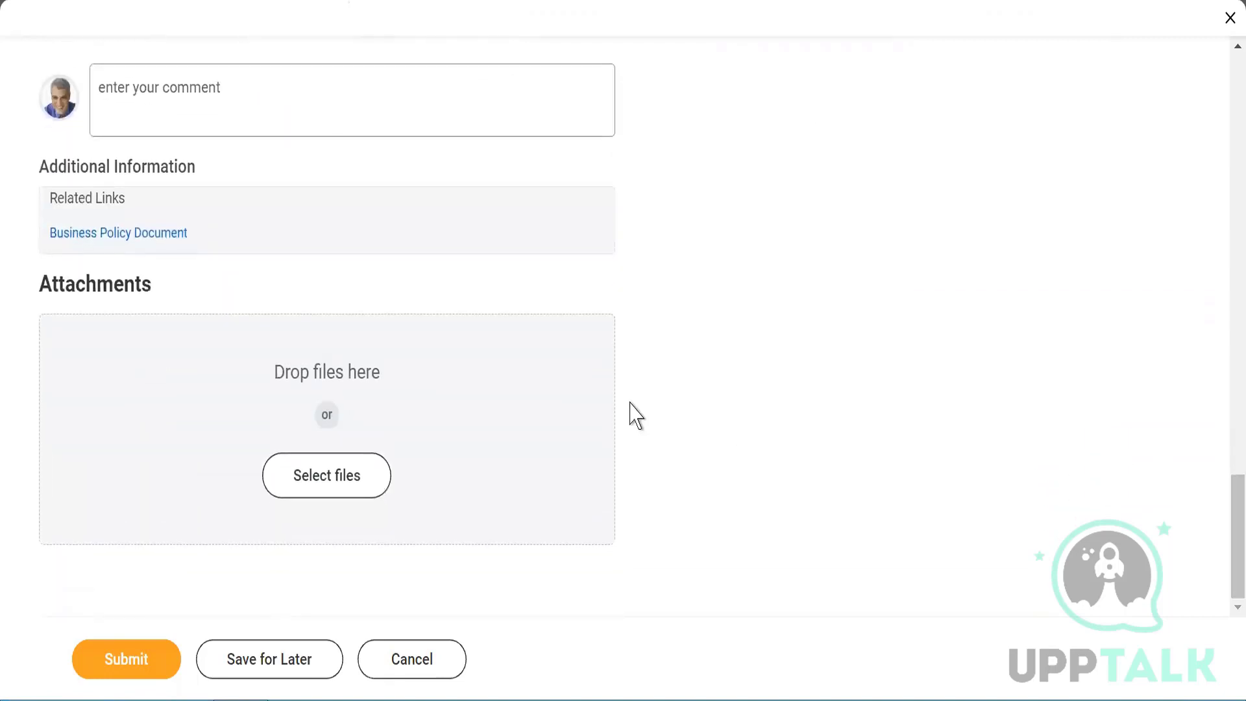
Submit the Account Executive position request, noting the HR Administrator review due 07/28/2022
left_click(102, 657)
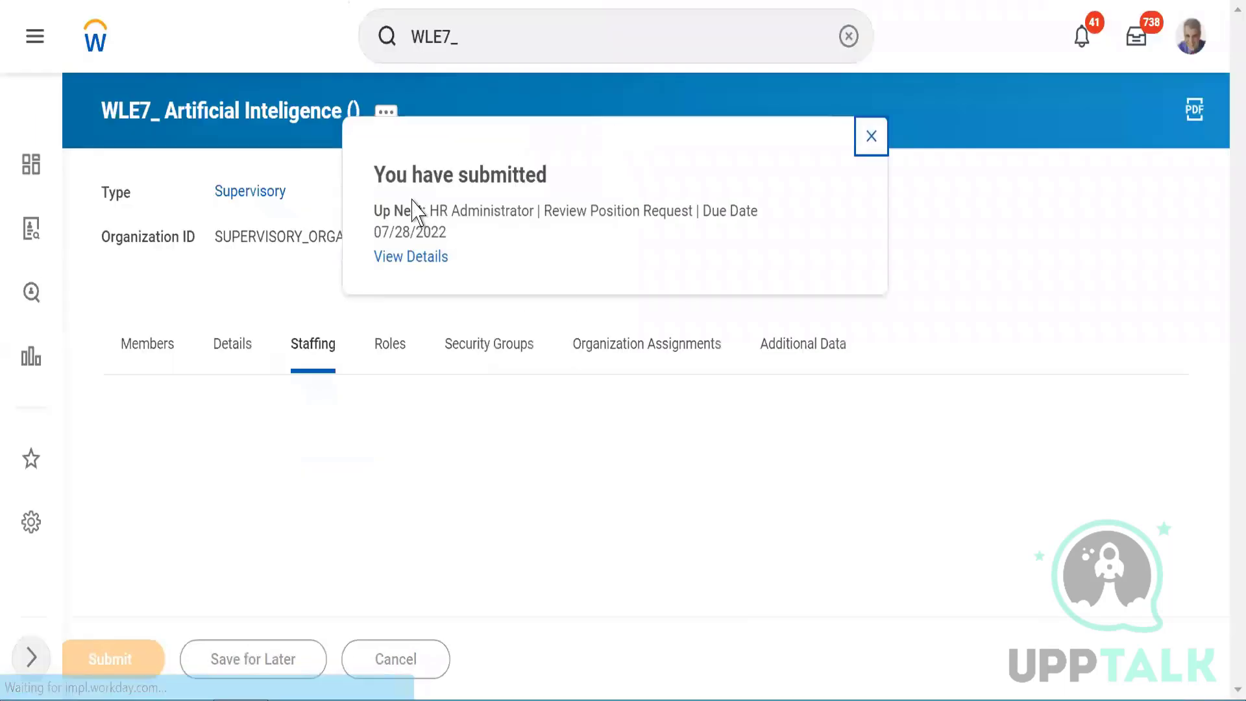
left_click_drag(444, 173, 540, 181)
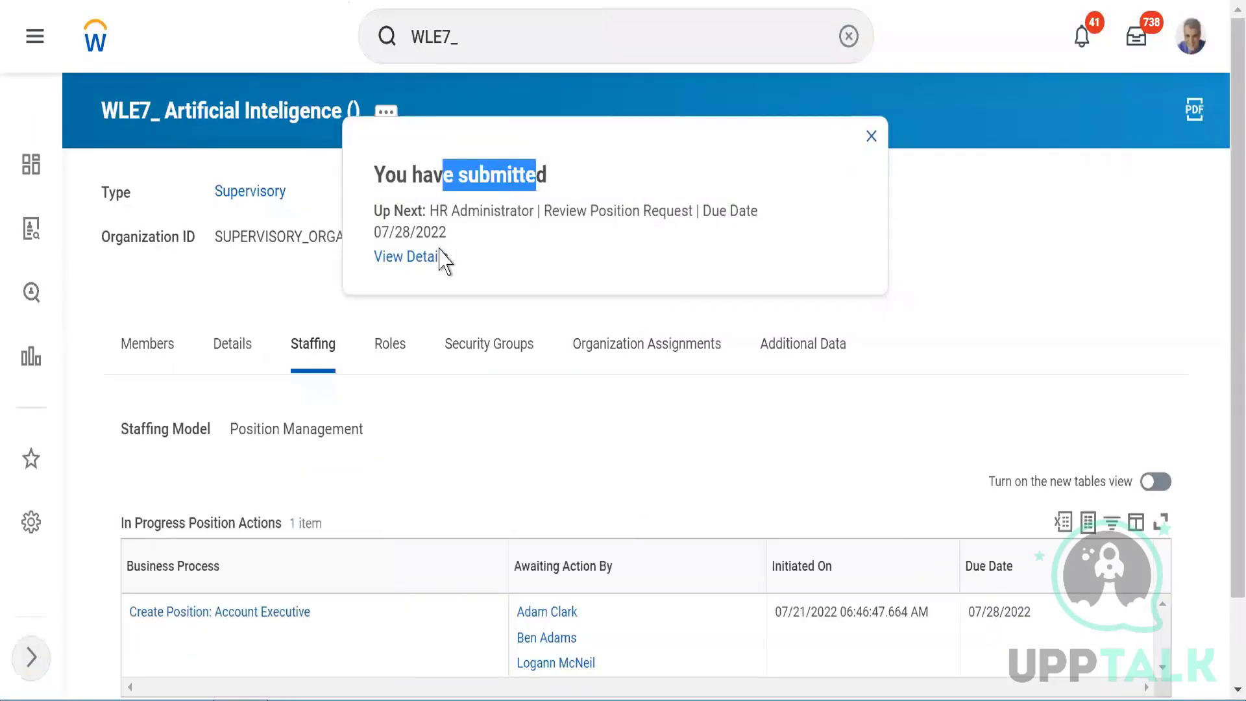
double_click(408, 212)
left_click_drag(429, 211, 790, 223)
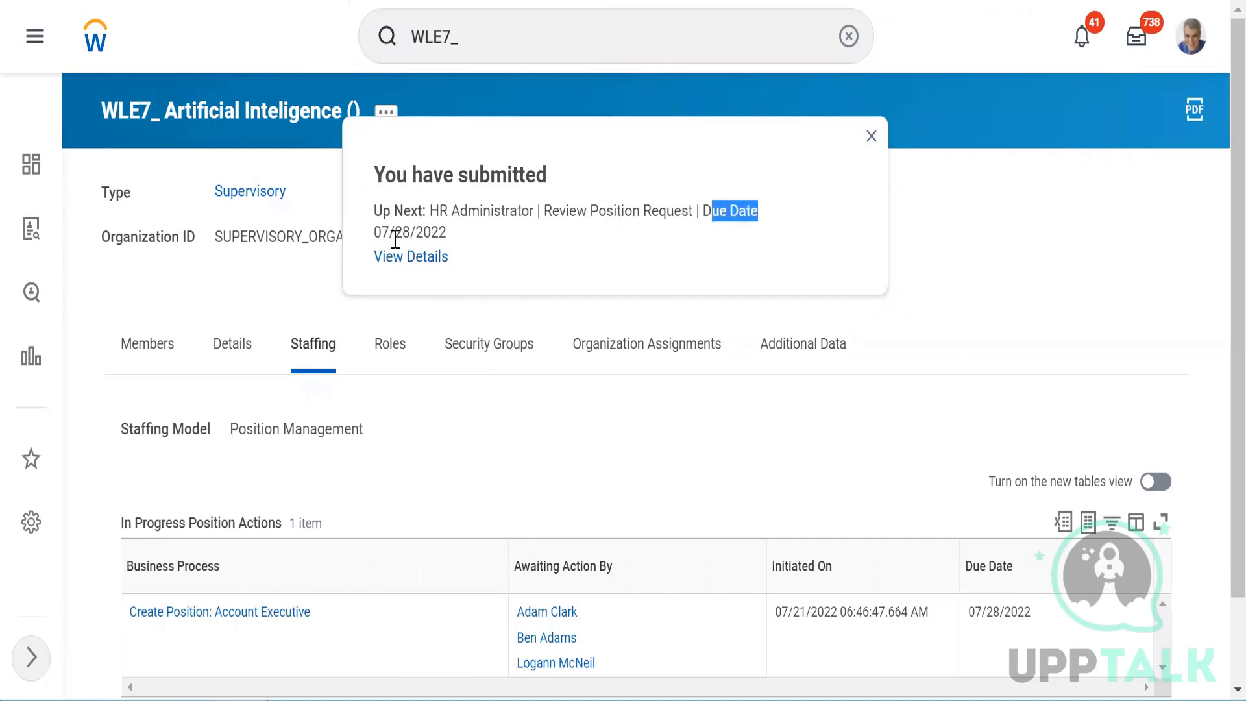
left_click_drag(384, 241, 415, 257)
left_click(481, 246)
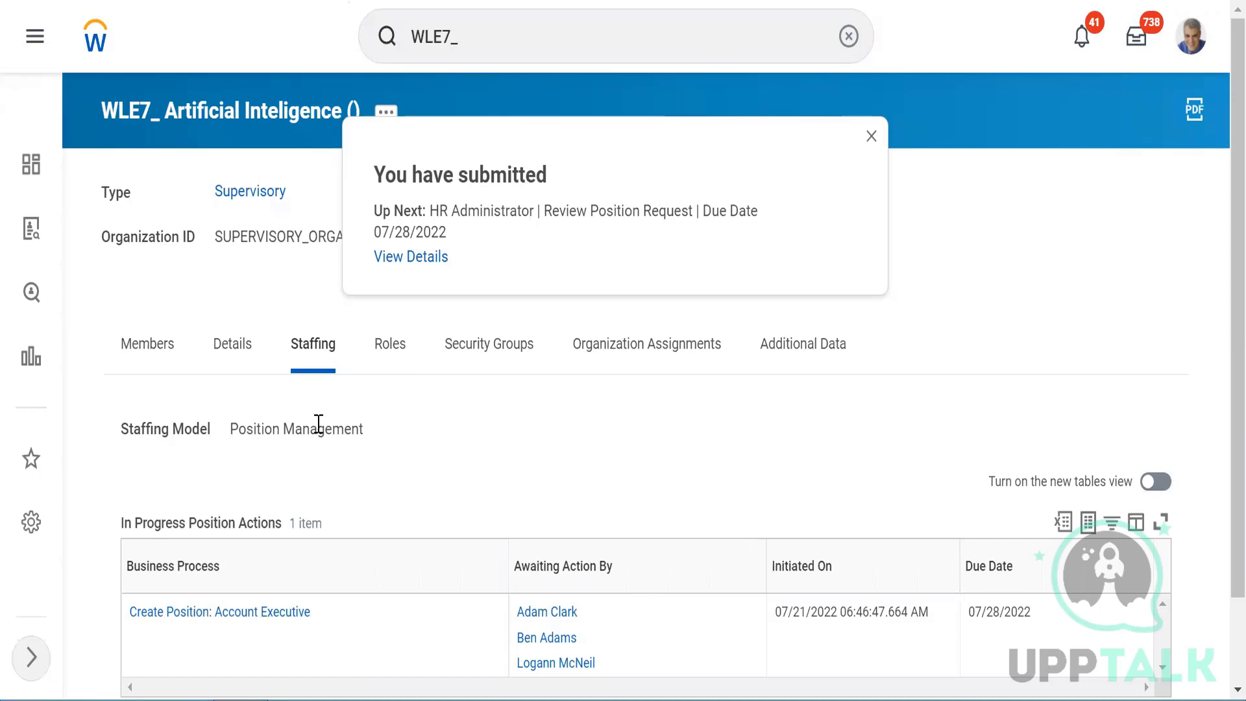
left_click(873, 137)
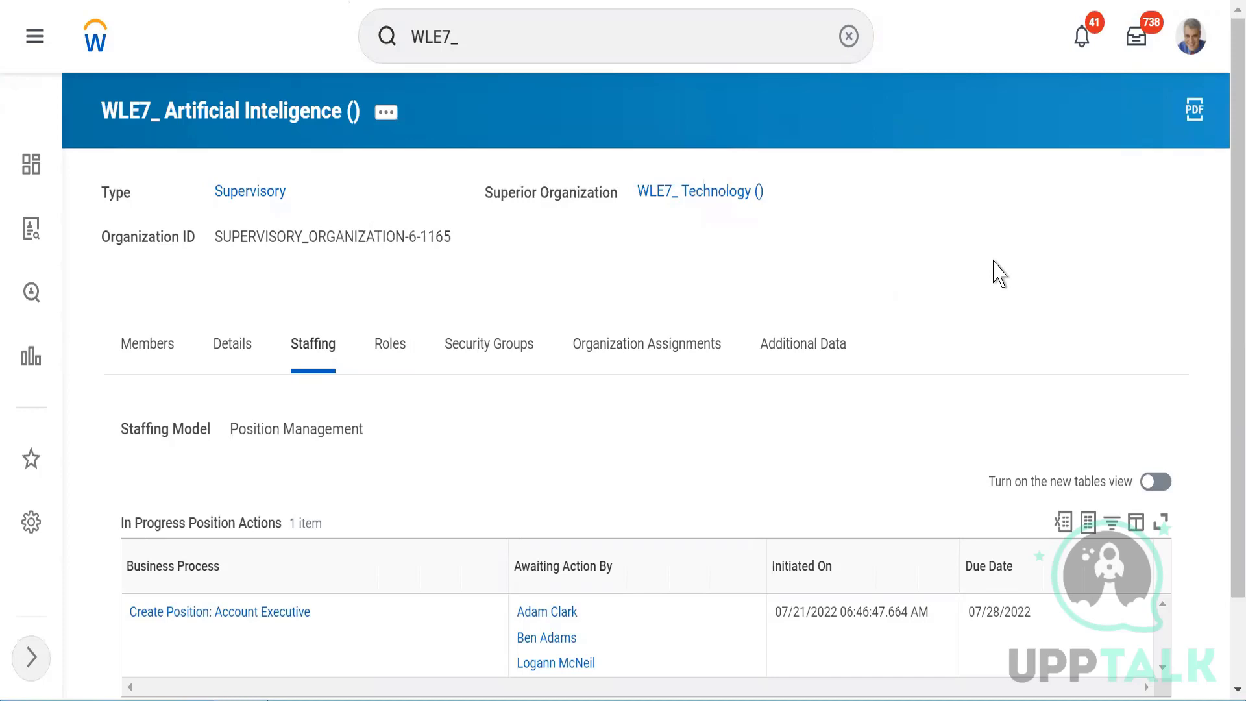
scroll(1000, 272, "down", 2)
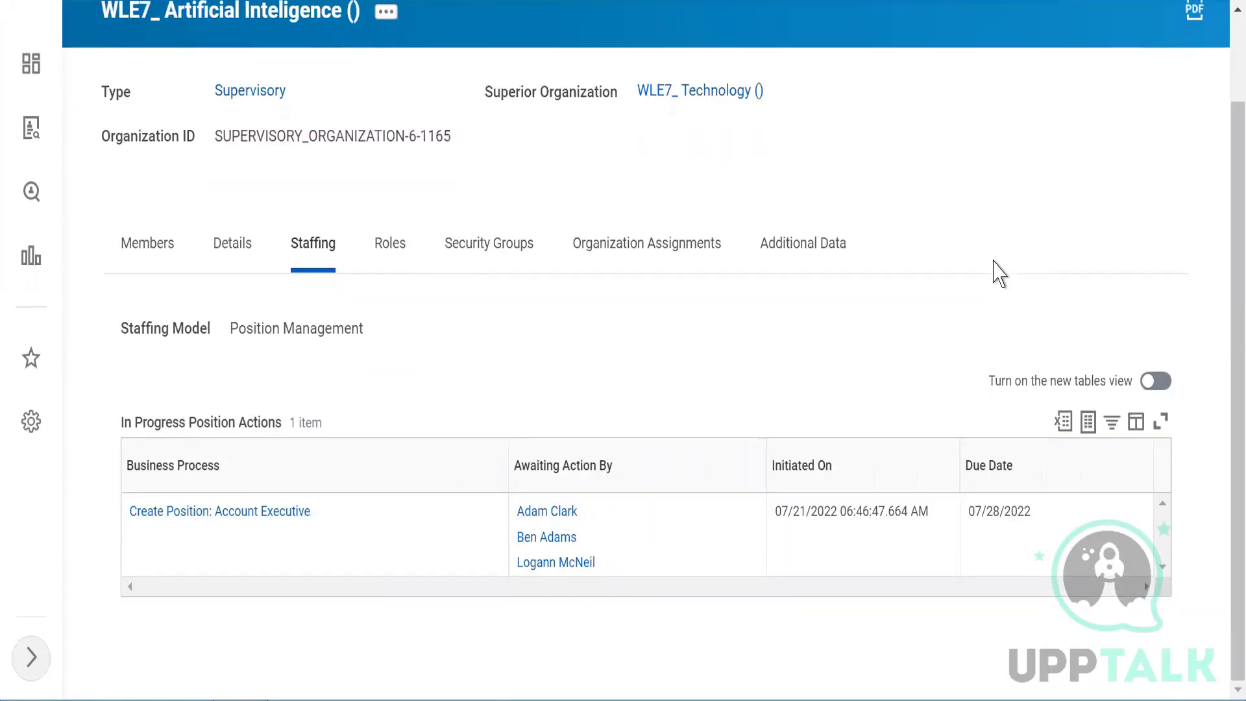
left_click_drag(123, 428, 256, 422)
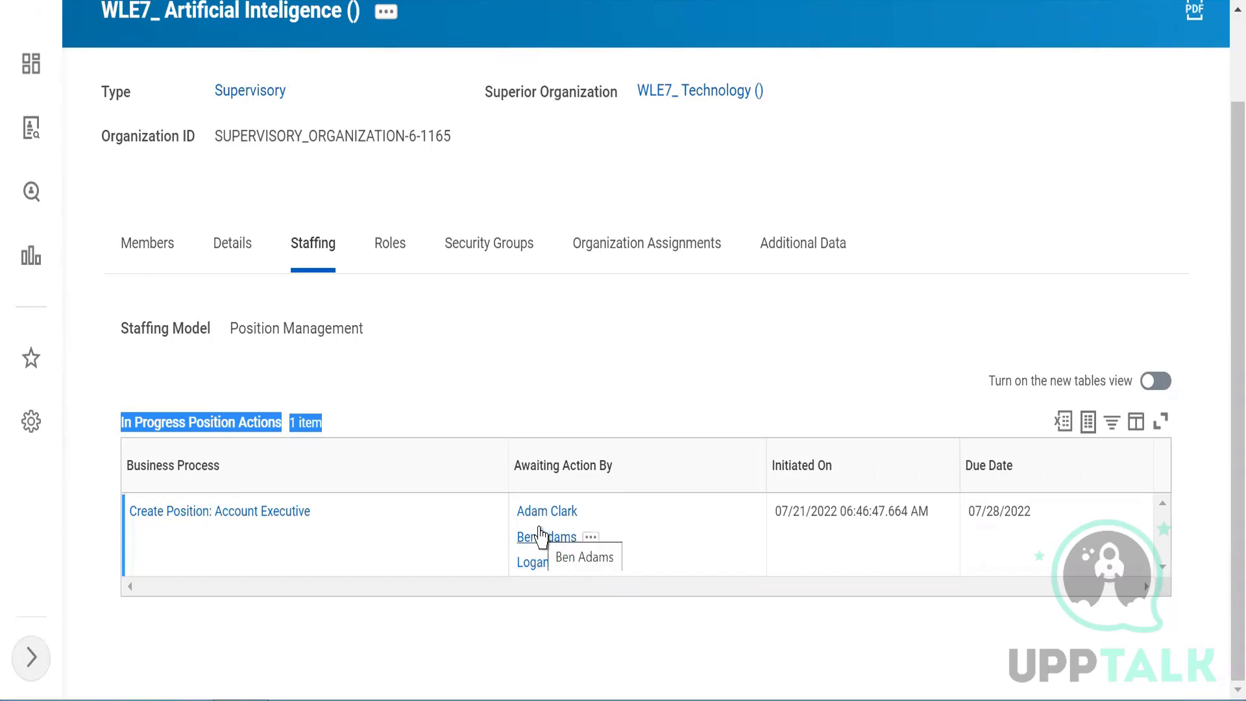
left_click(529, 371)
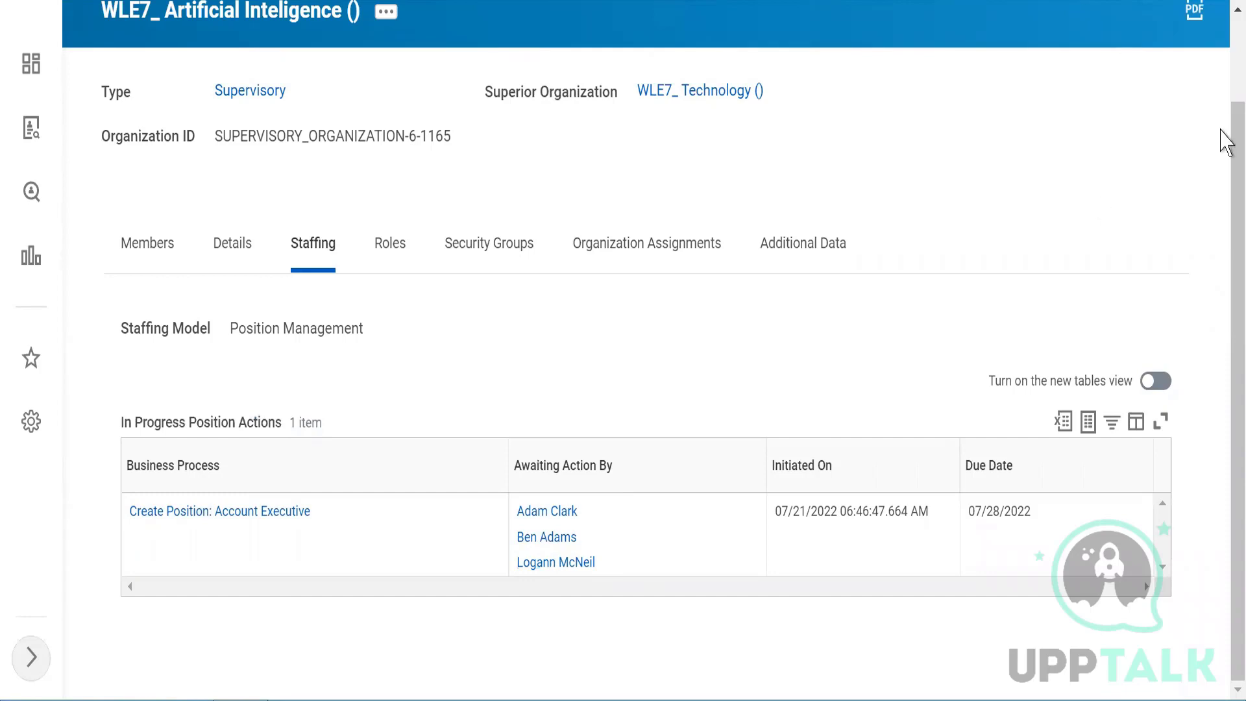
scroll(1226, 46, "up", 2)
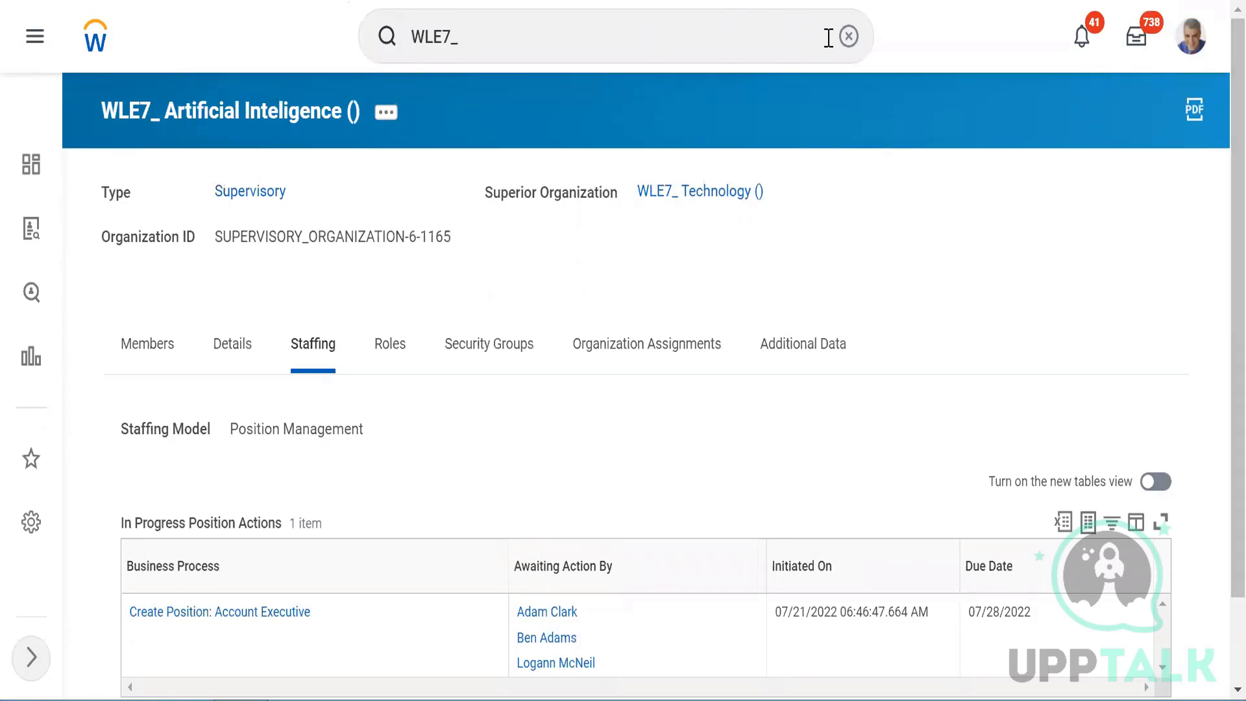
Use the Start Proxy task to act as the approver named in the Act As field
left_click(849, 36)
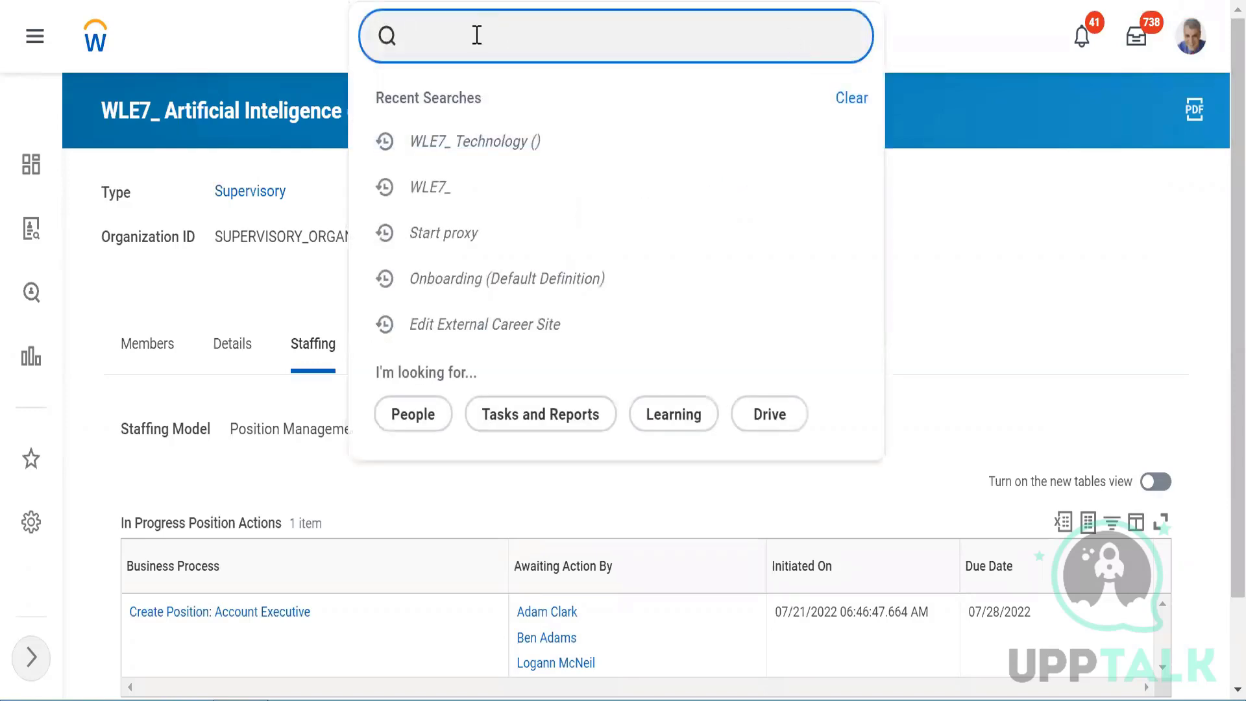
key("Escape")
type("start proxy")
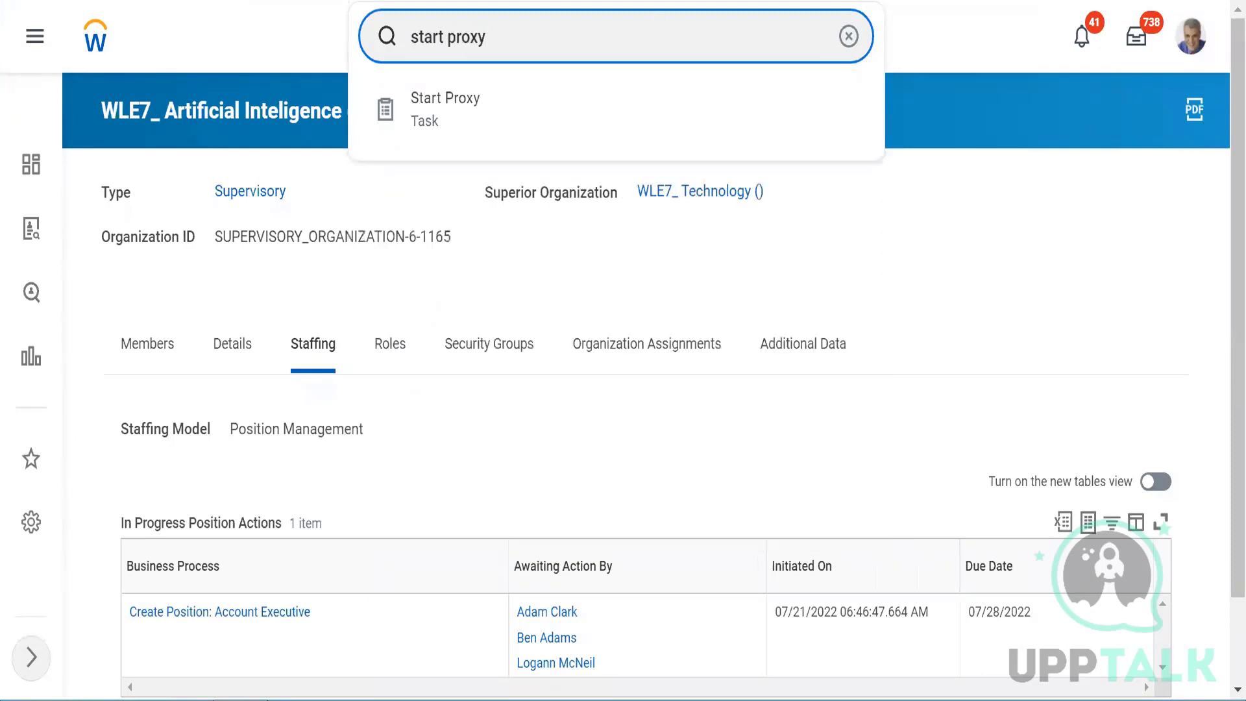
left_click(422, 109)
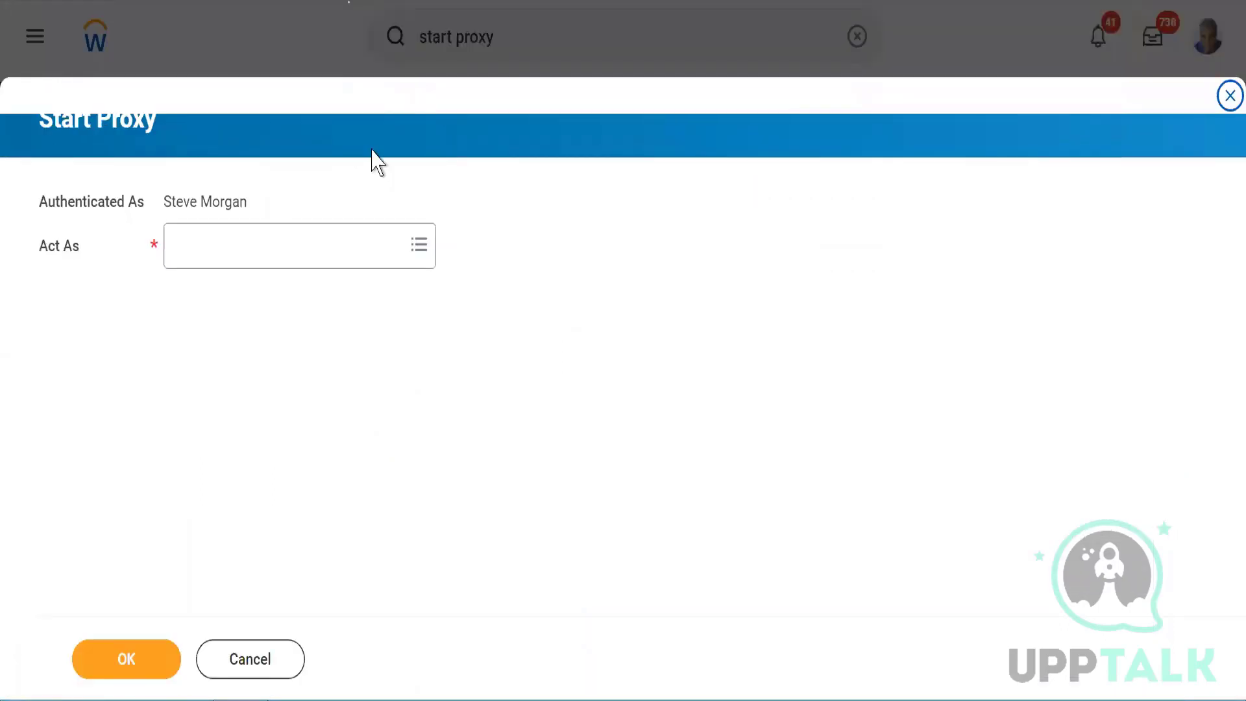
left_click(221, 245)
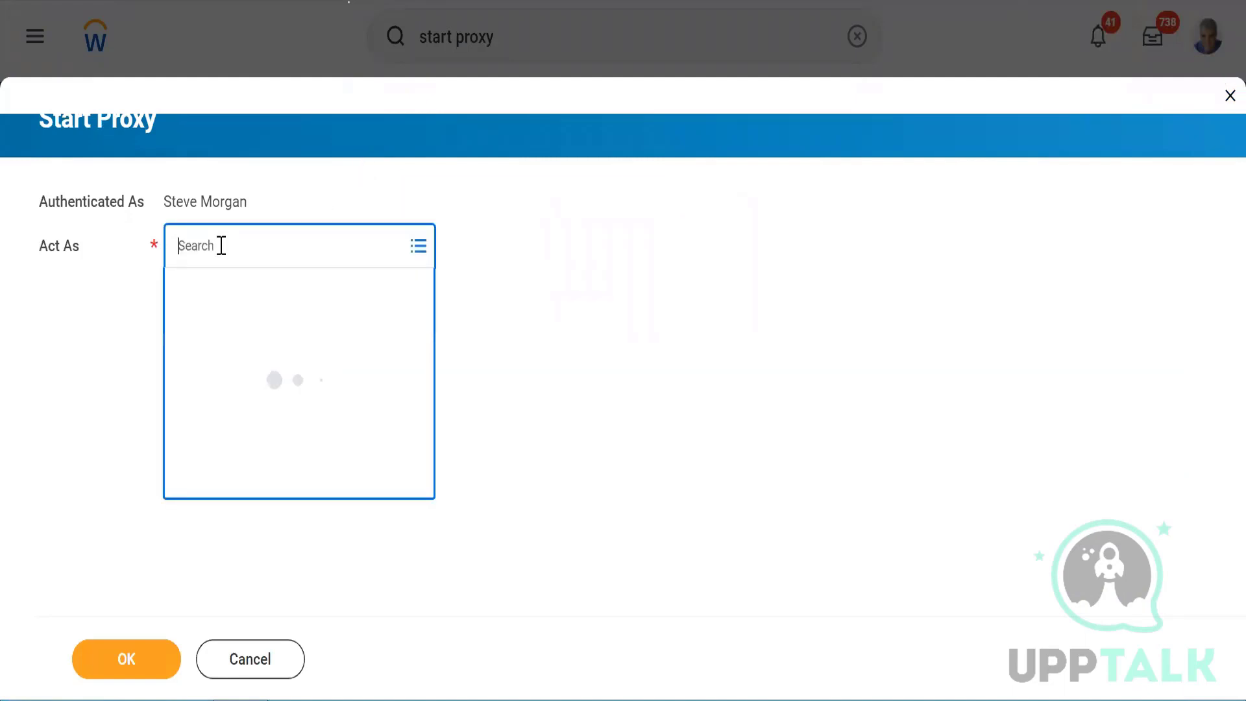
type("Adam c")
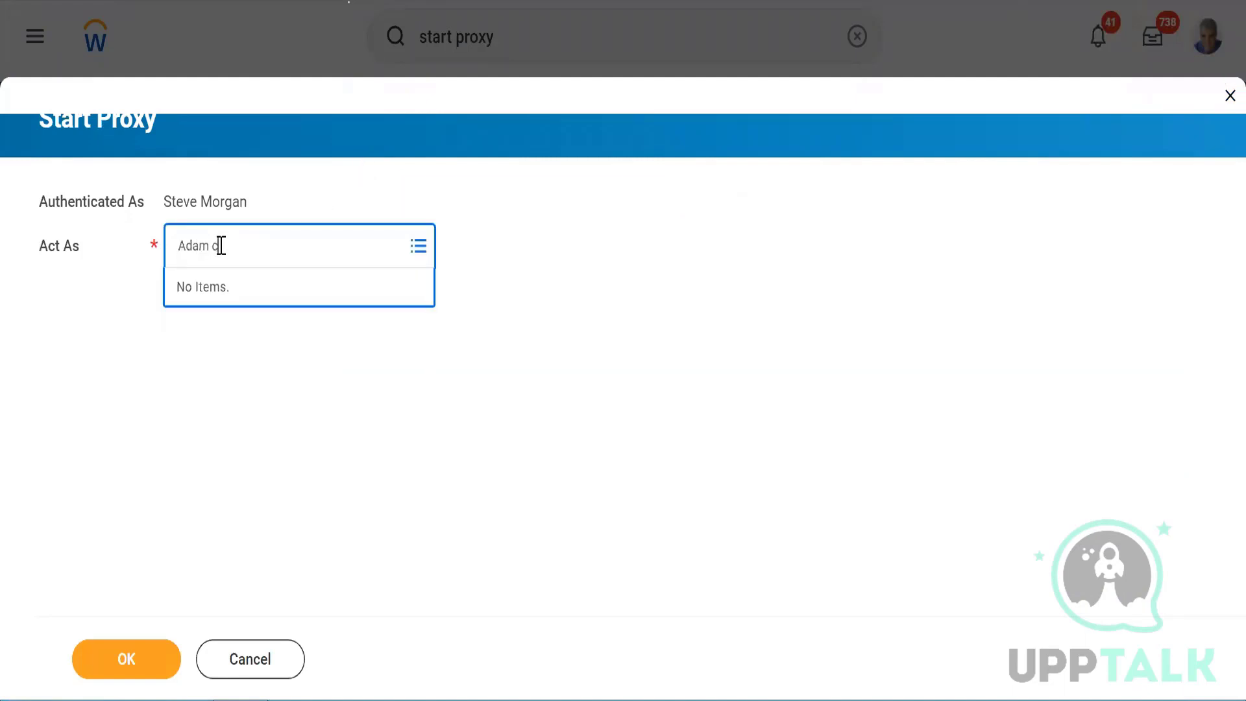
type("lark")
key("Return")
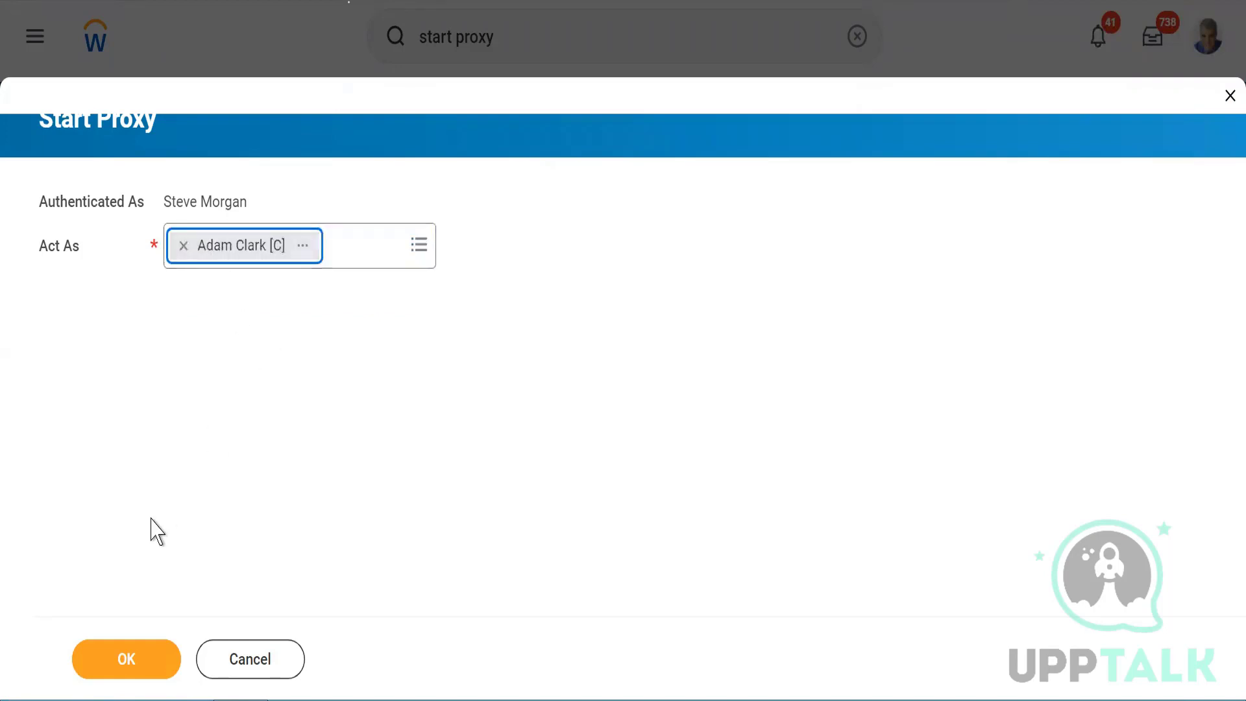
left_click(121, 663)
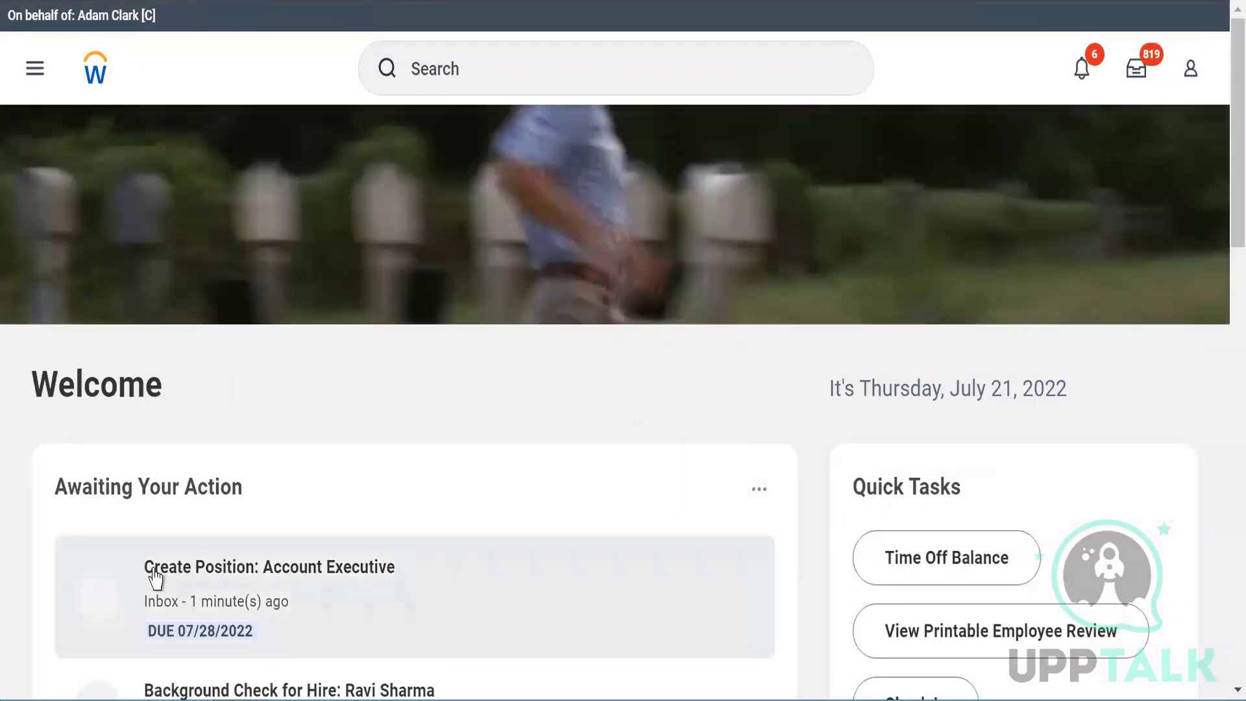
Open the Account Executive Review Position Request (1 position, Understaffed) from the inbox Actions list
left_click(192, 575)
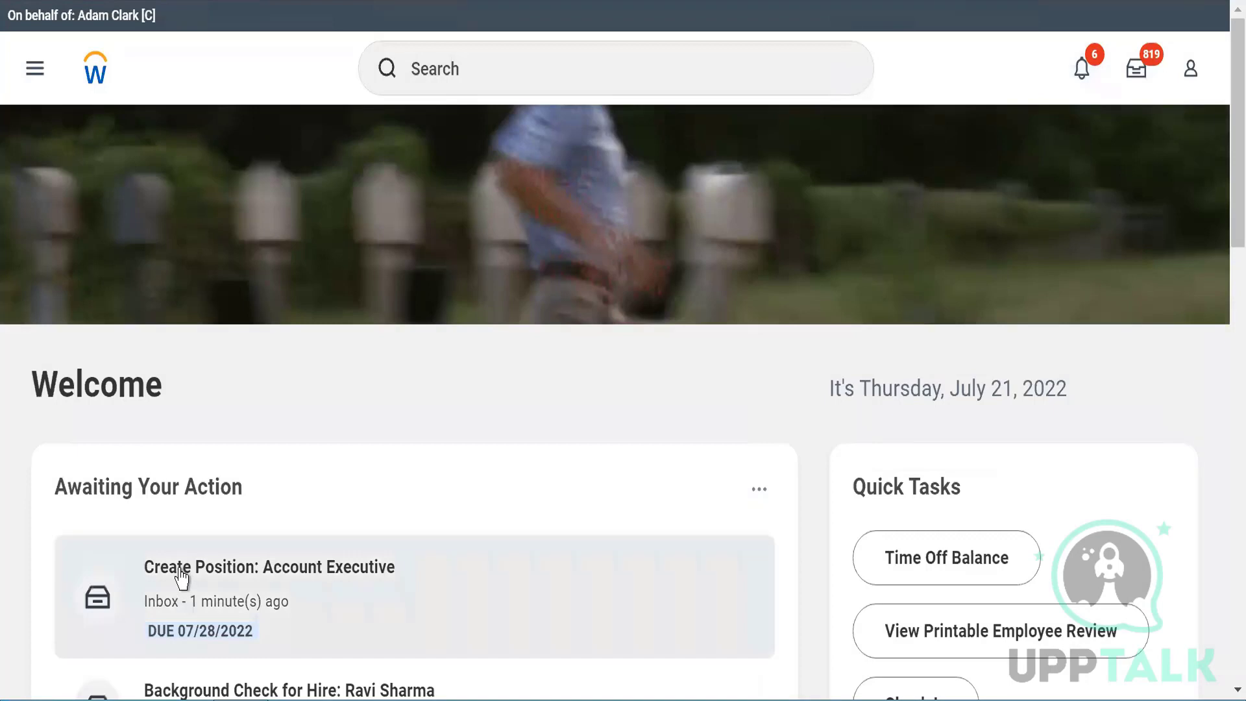
left_click(1139, 77)
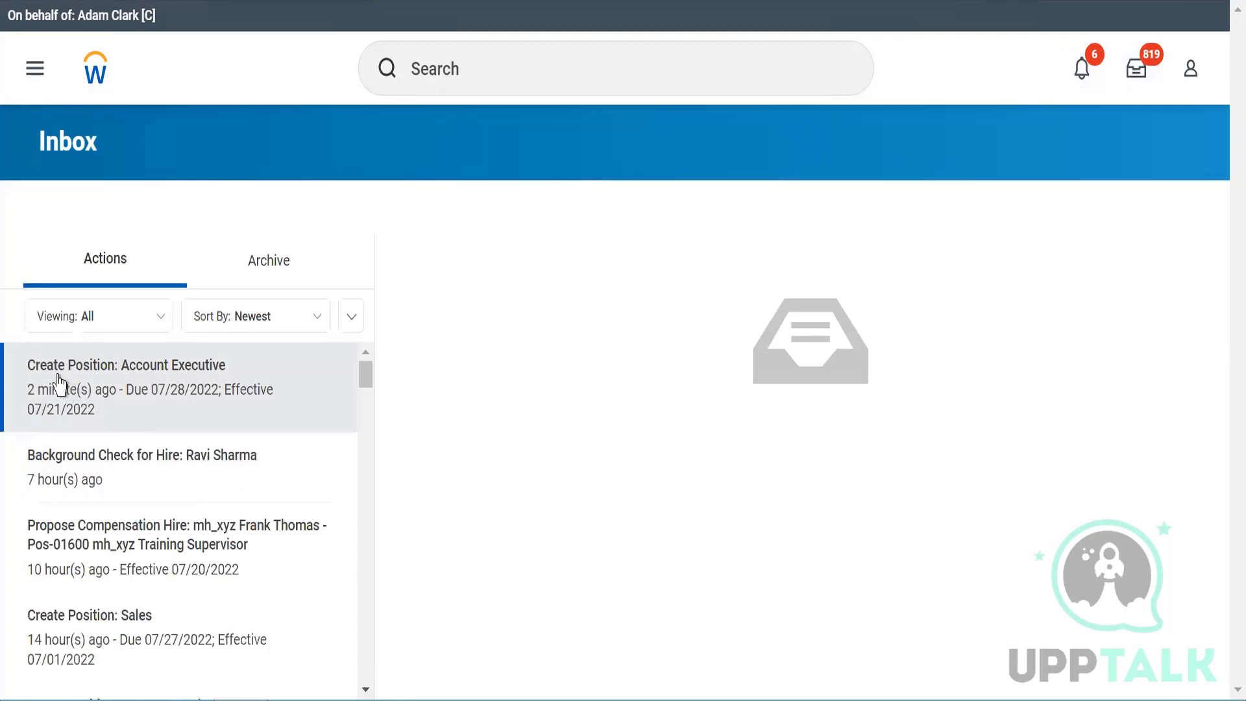
left_click(79, 373)
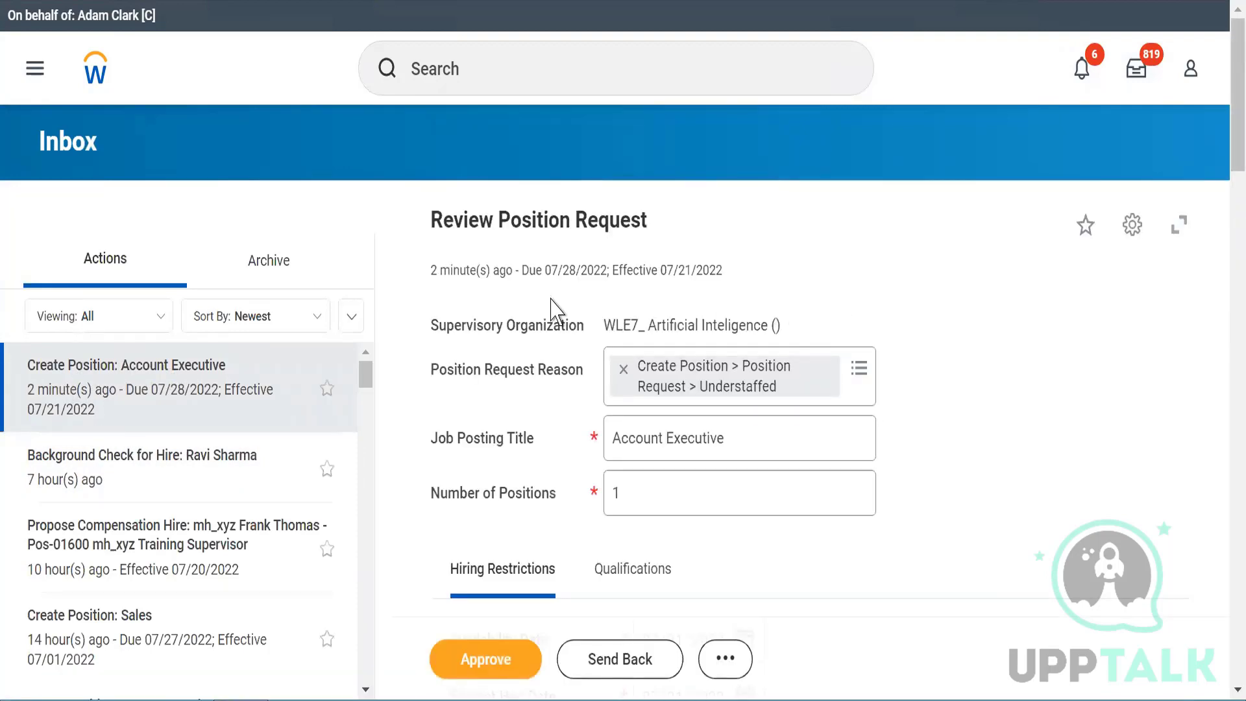
left_click_drag(530, 268, 614, 268)
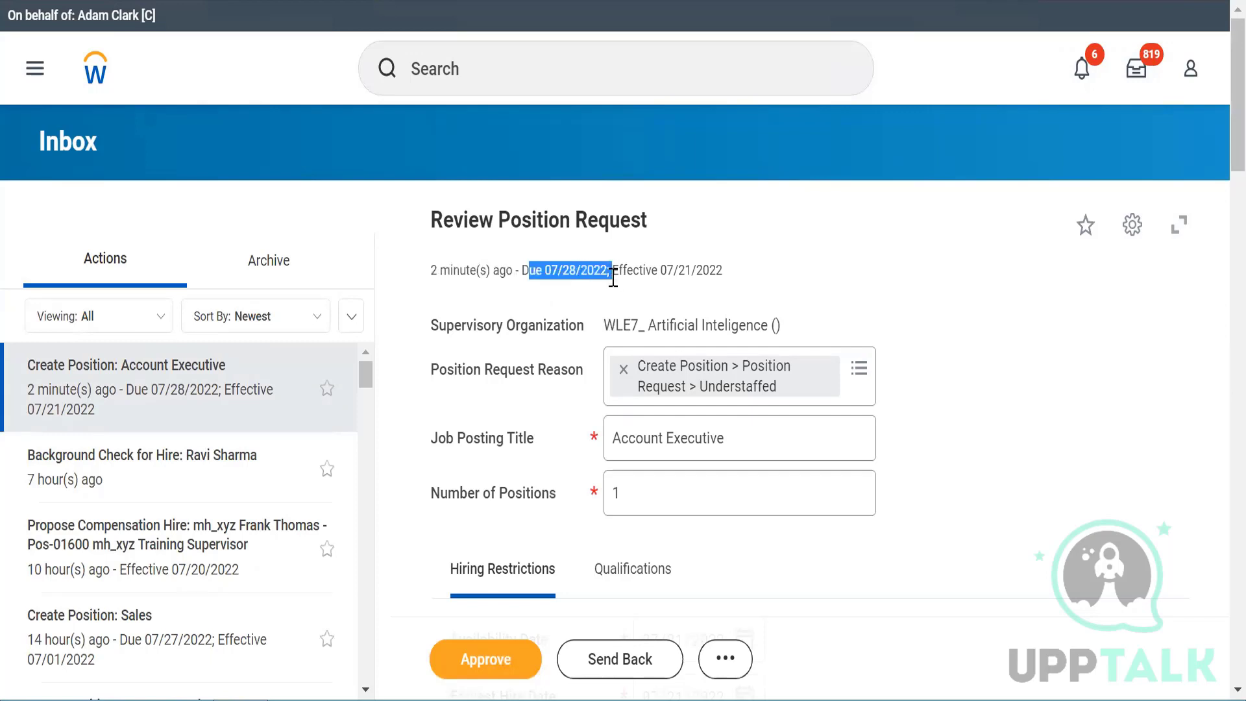
left_click(915, 308)
scroll(917, 307, "down", 3)
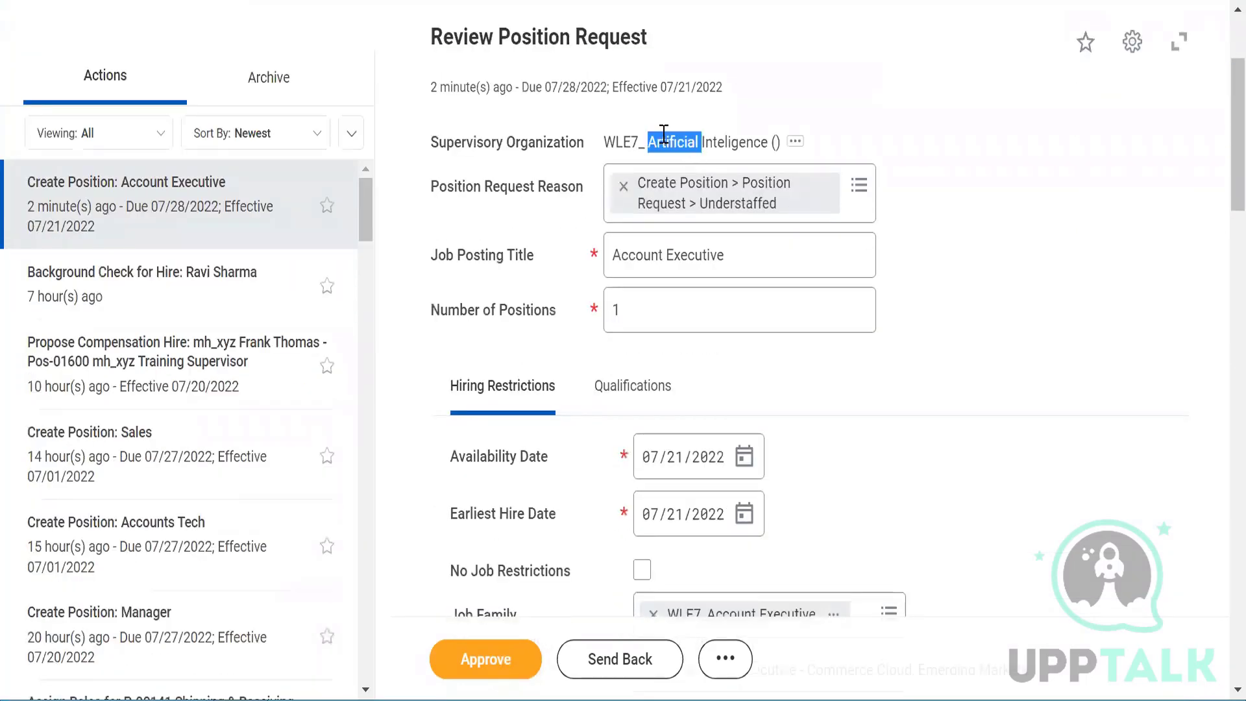
triple_click(664, 135)
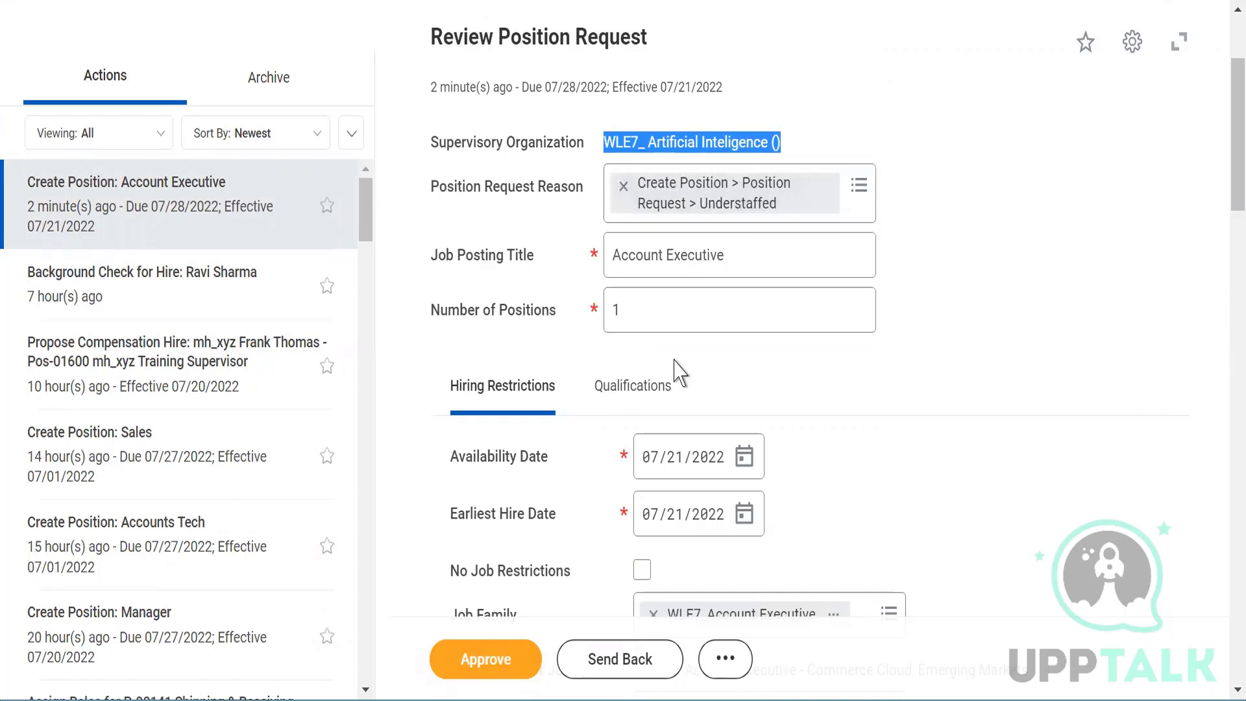
left_click(1135, 242)
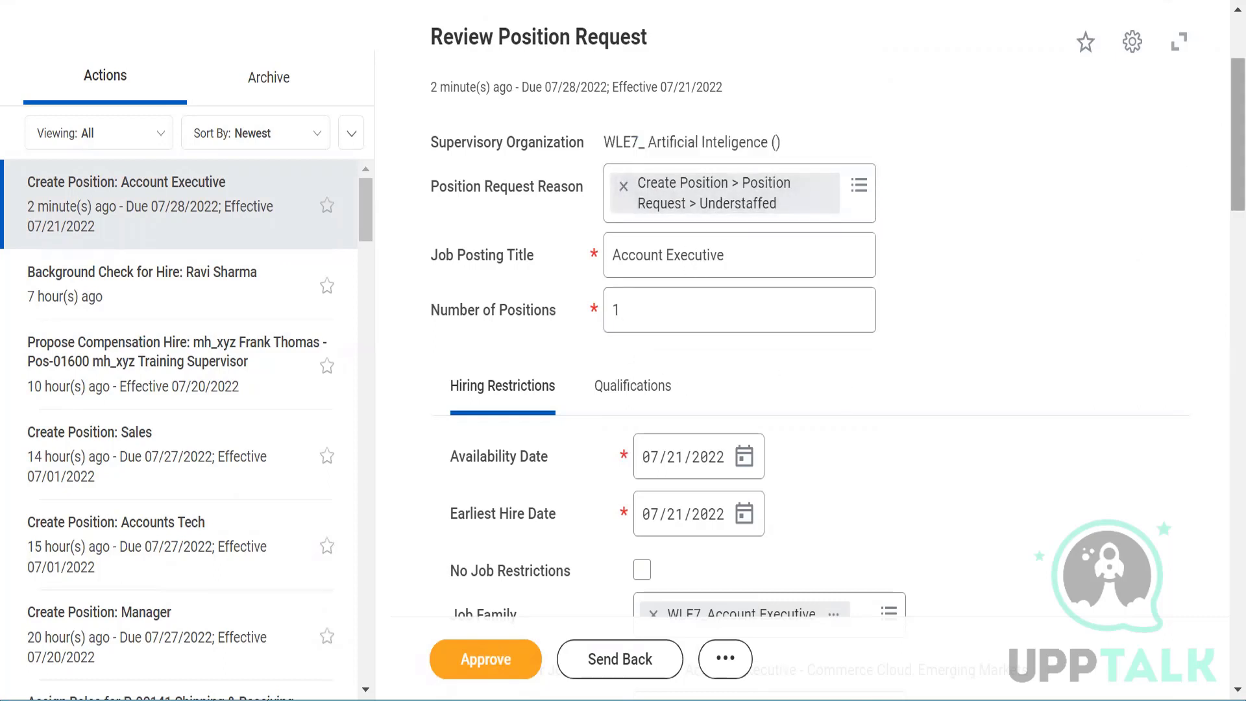
left_click_drag(1226, 134, 1227, 213)
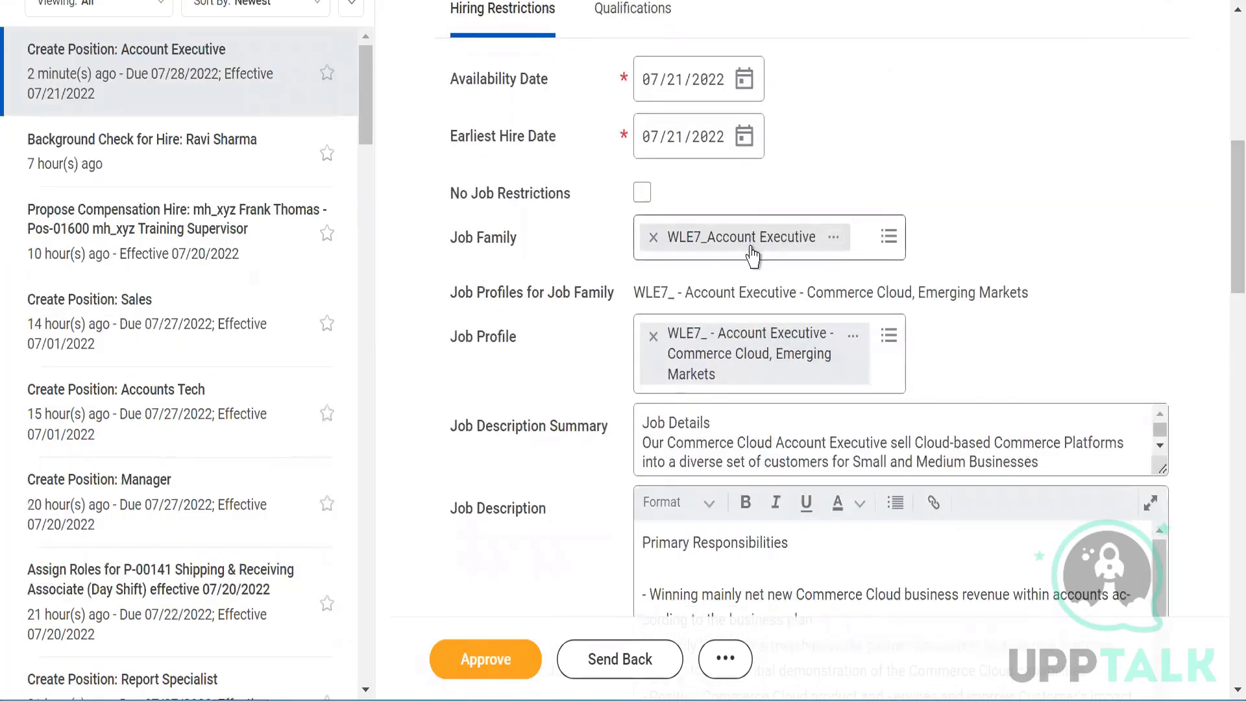
triple_click(717, 293)
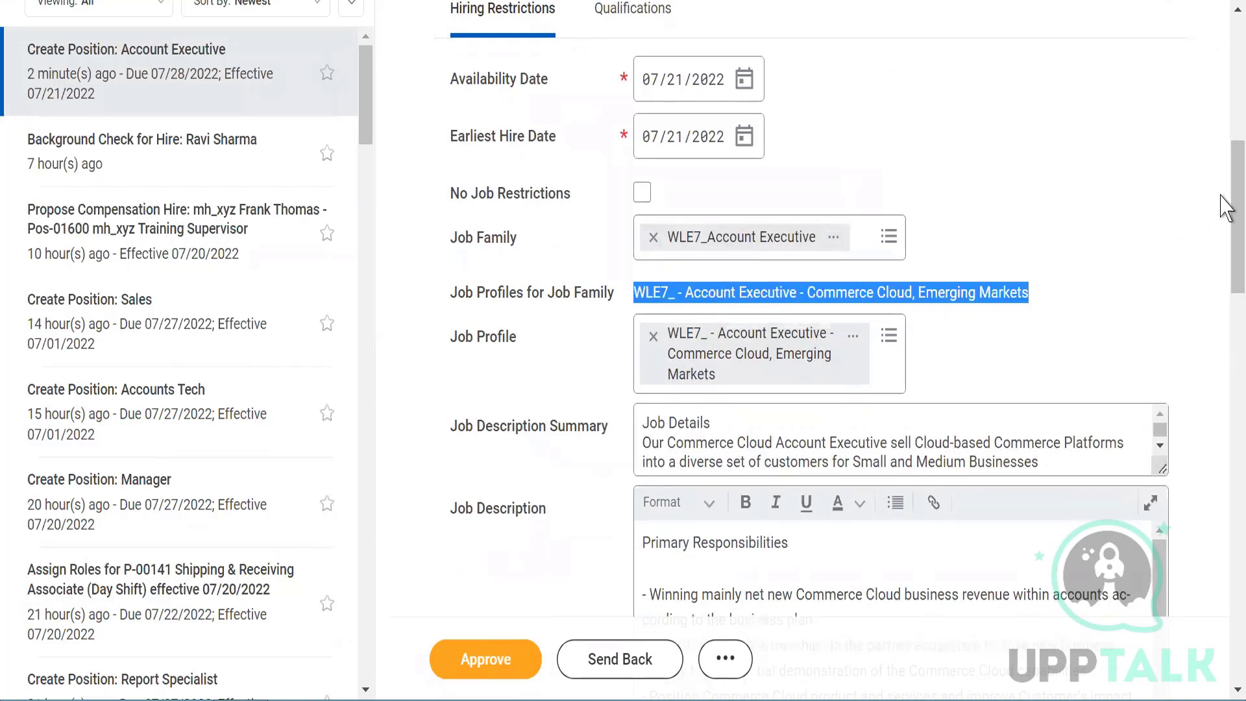
left_click_drag(1226, 200, 1224, 465)
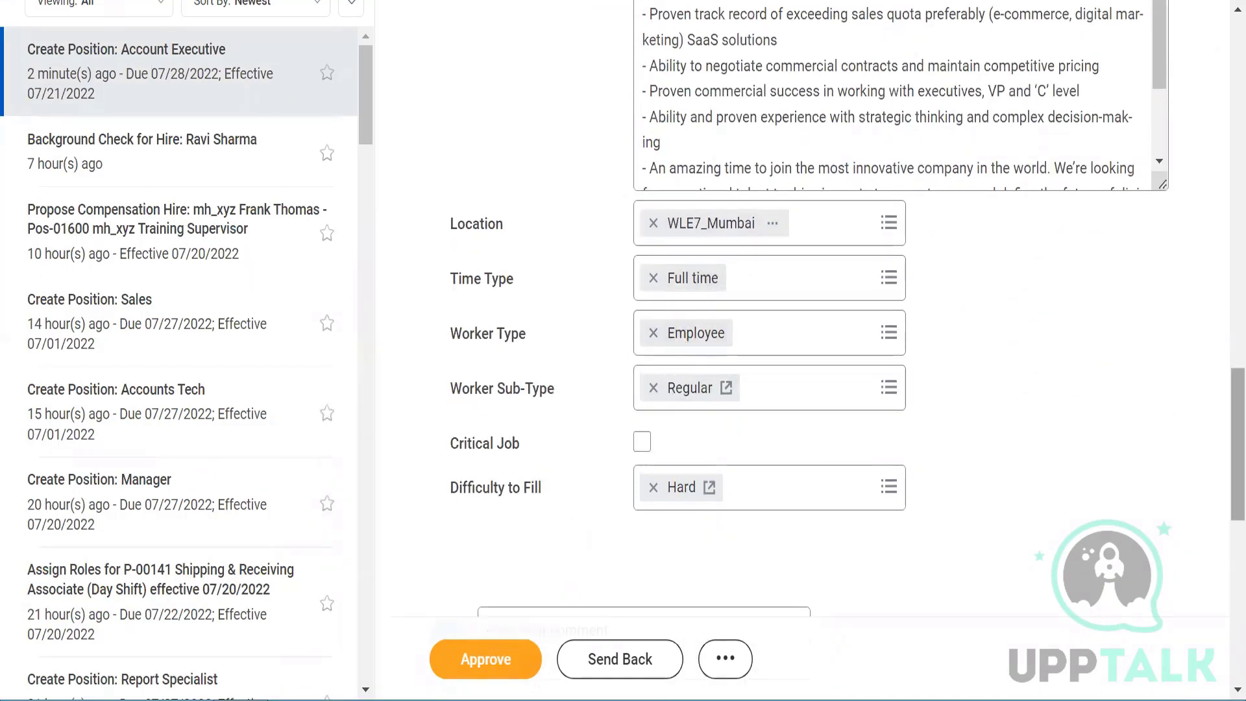
scroll(1227, 461, "down", 6)
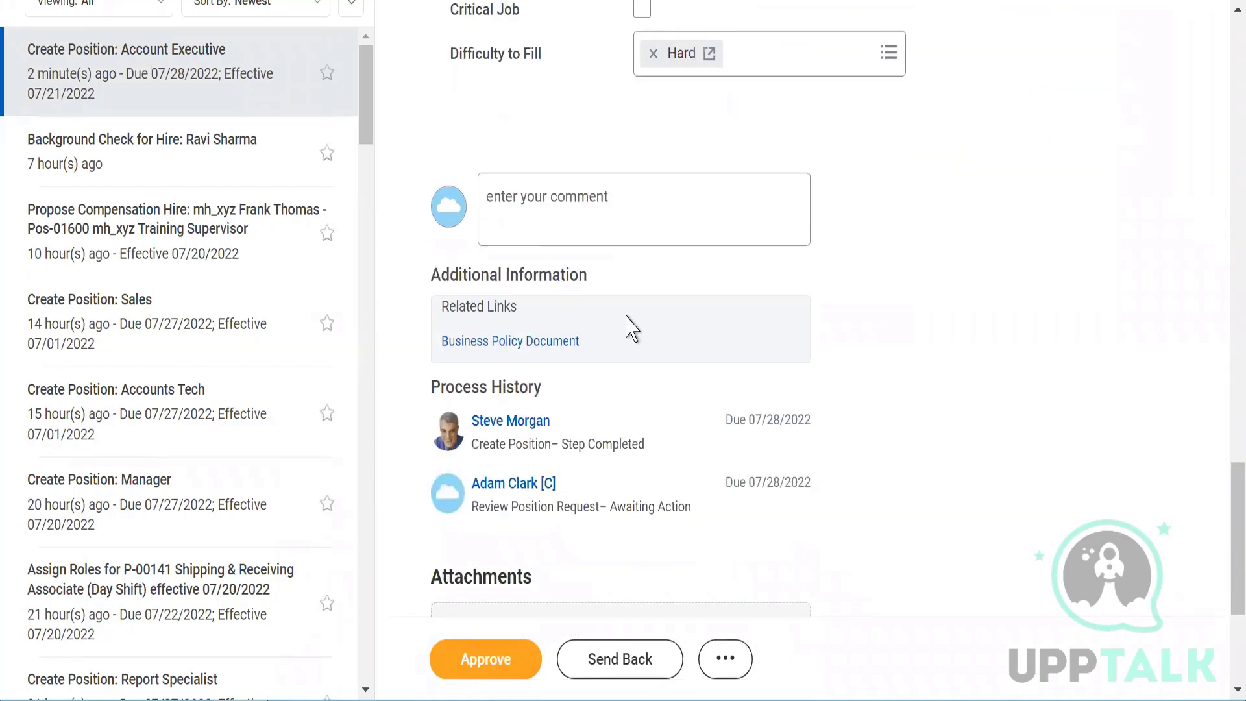
left_click(540, 208)
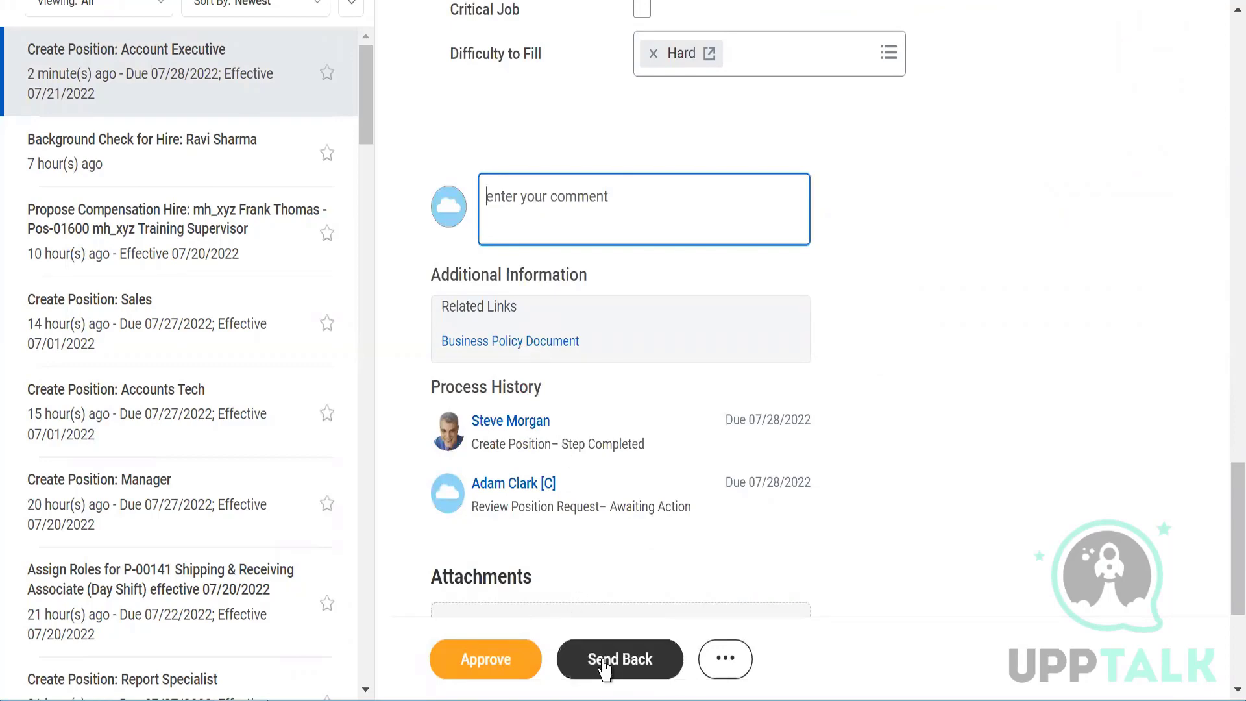
left_click(726, 661)
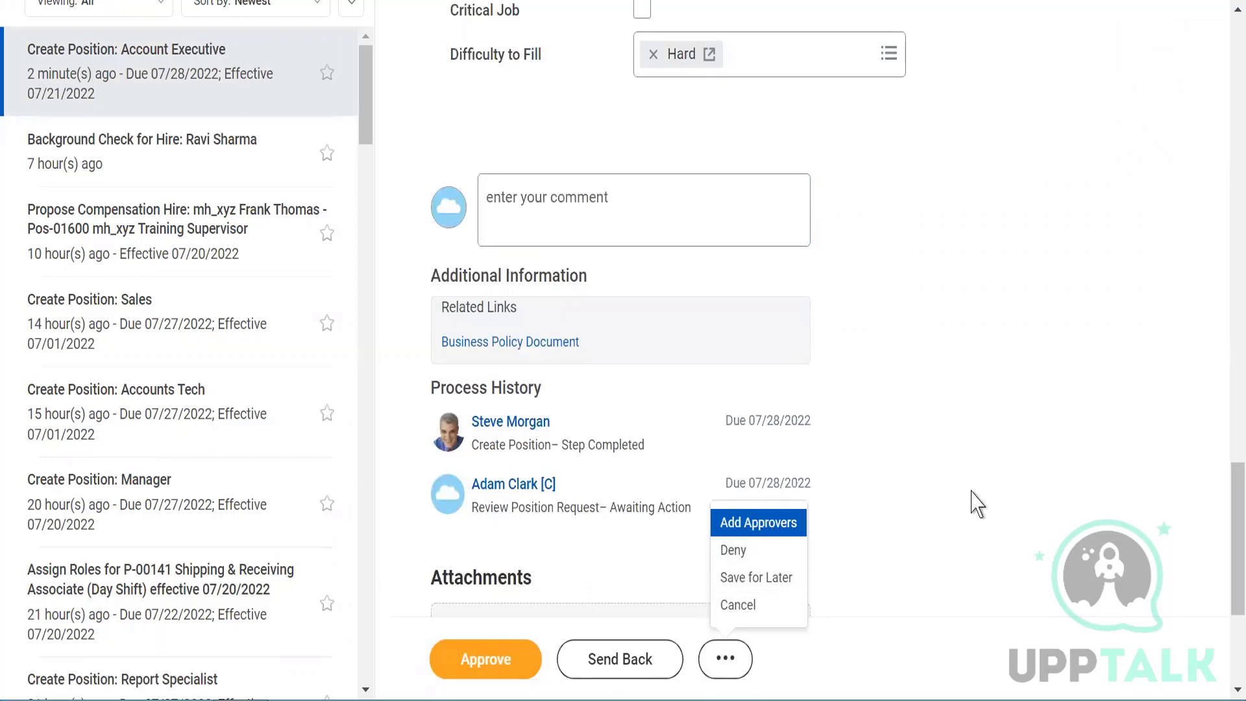
left_click(896, 504)
left_click(527, 211)
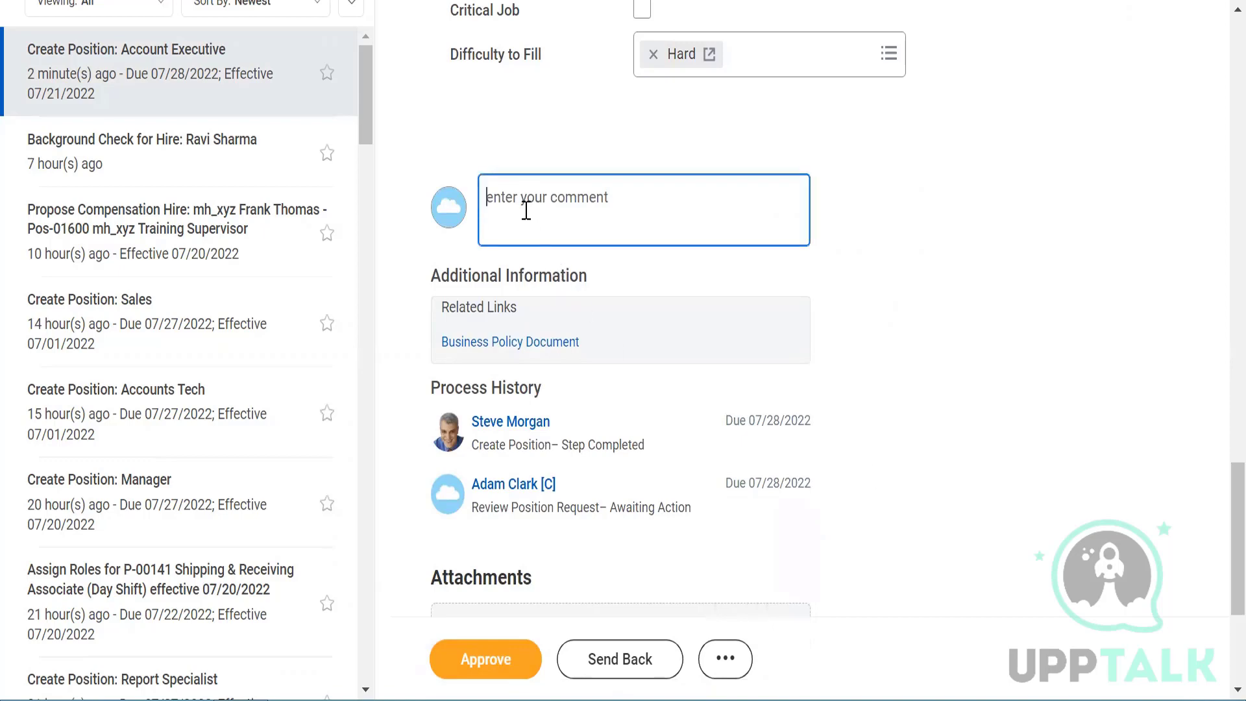
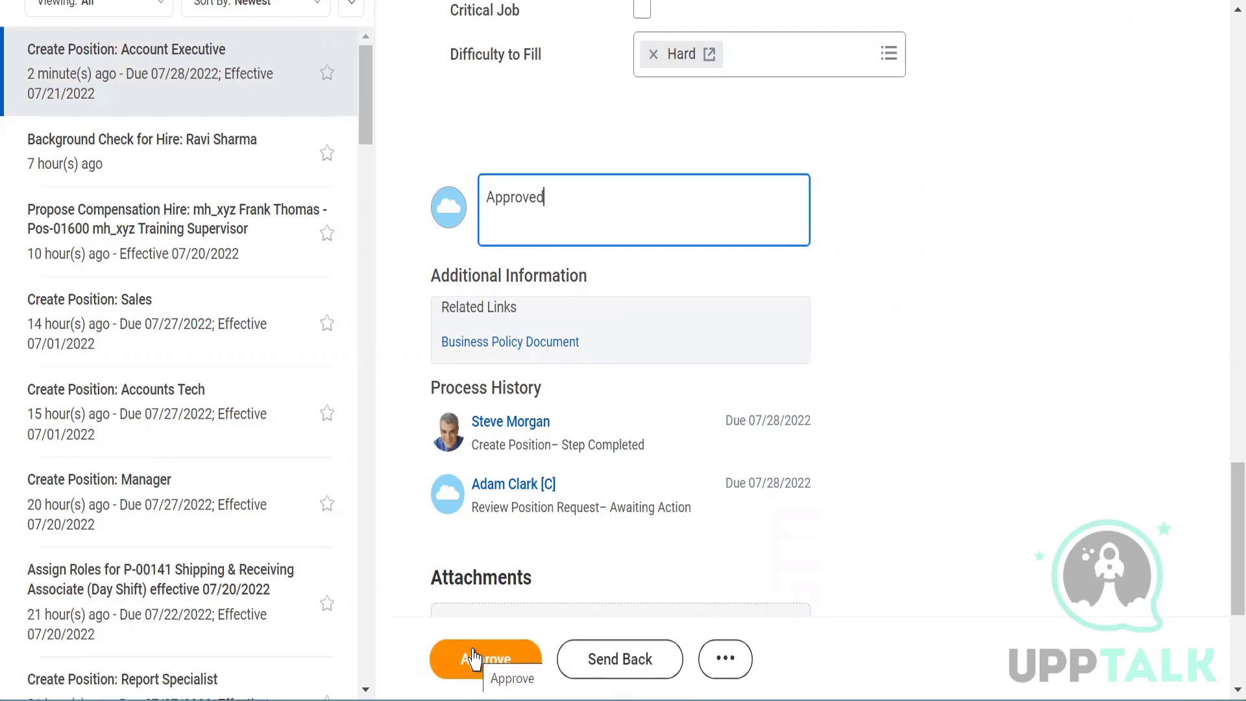
Approve the Account Executive position request and review its details showing unfilled position Pos-01605
left_click(475, 659)
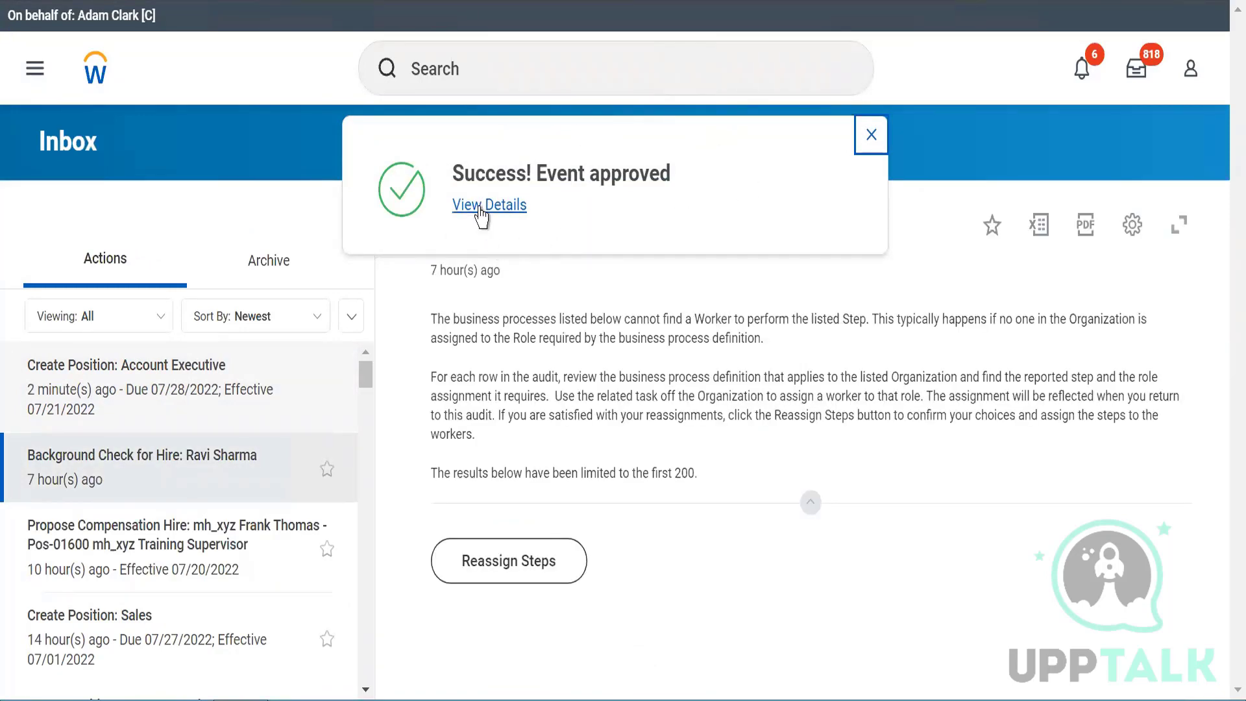
left_click(481, 205)
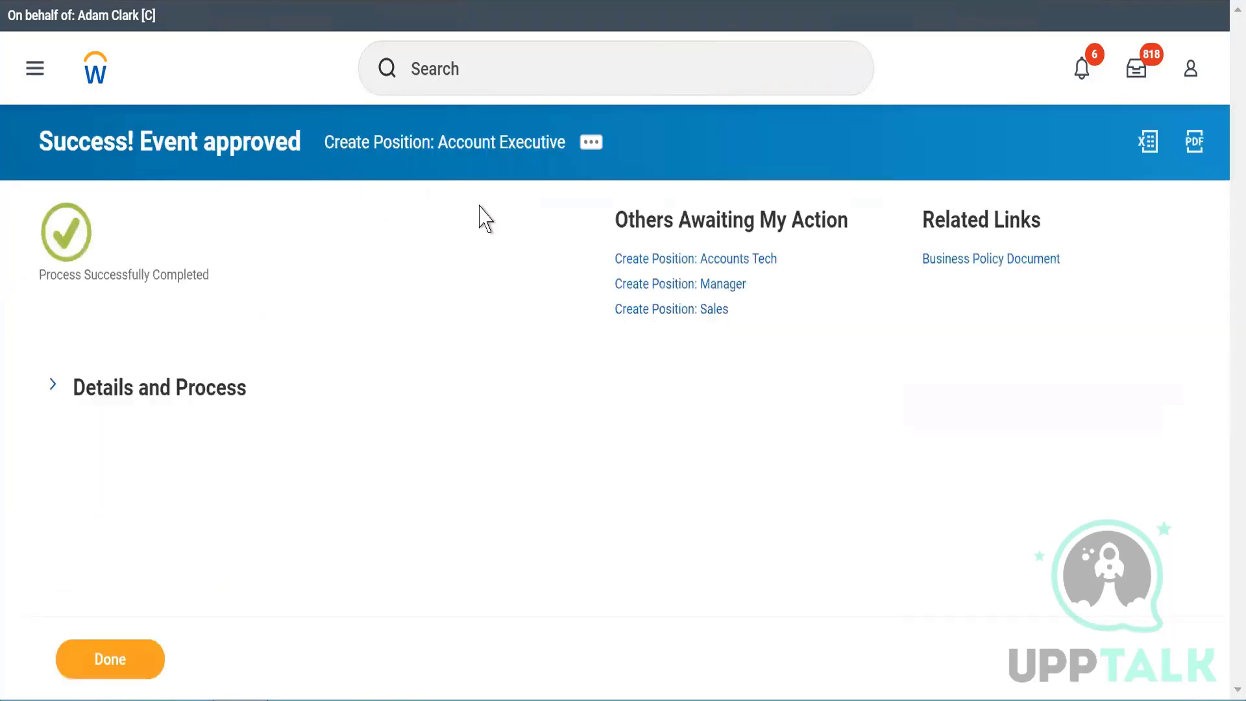
left_click(57, 384)
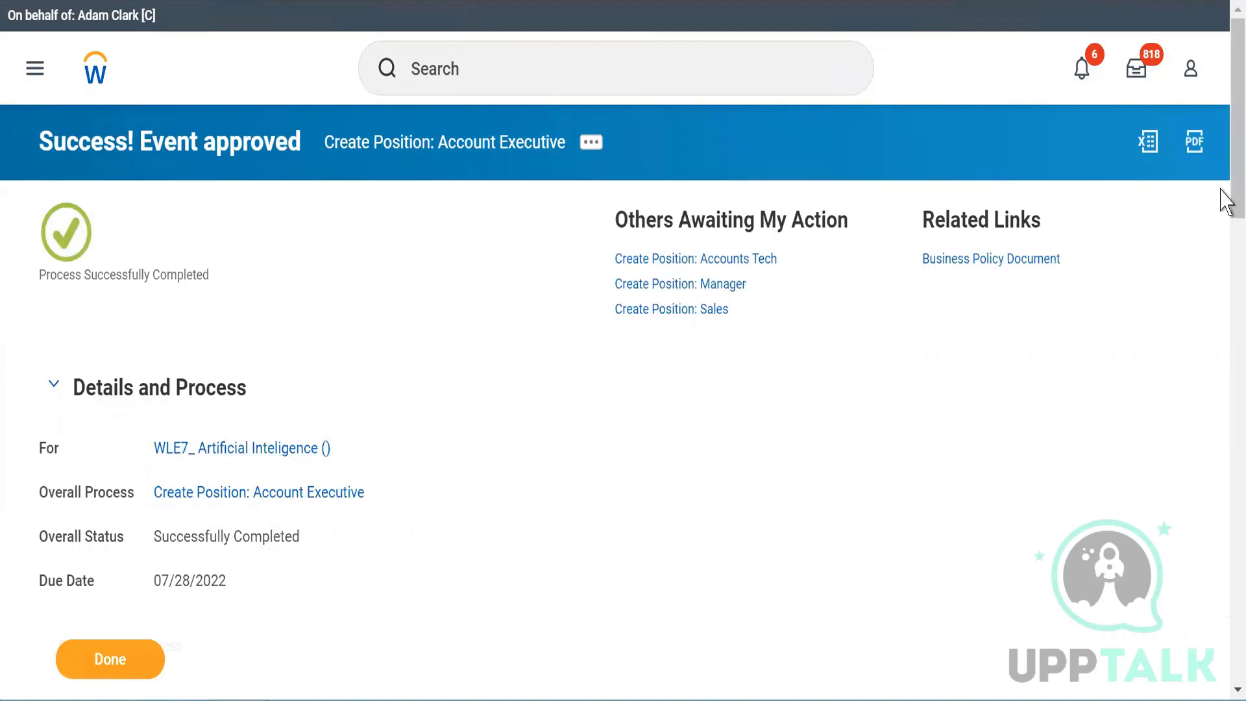
scroll(1222, 260, "down", 5)
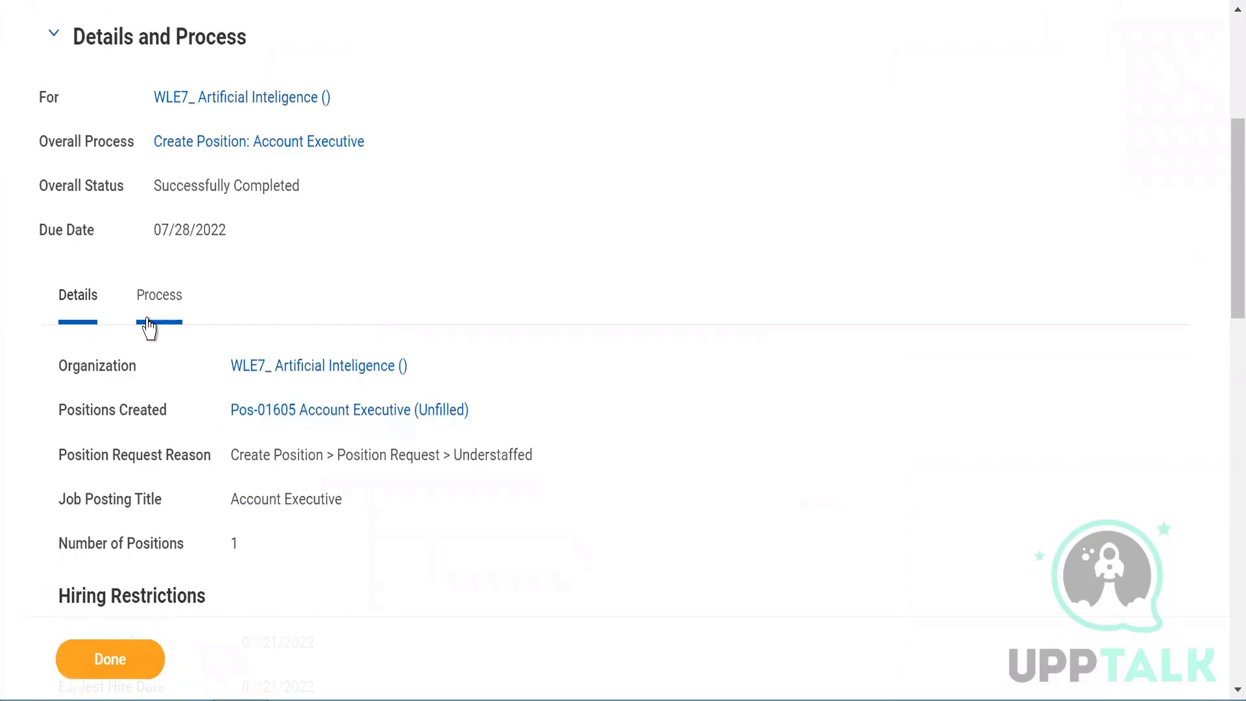
Open WLE7_ Artificial Inteligence's staffing and read every column of the Positions without Job Requisition table
left_click(312, 366)
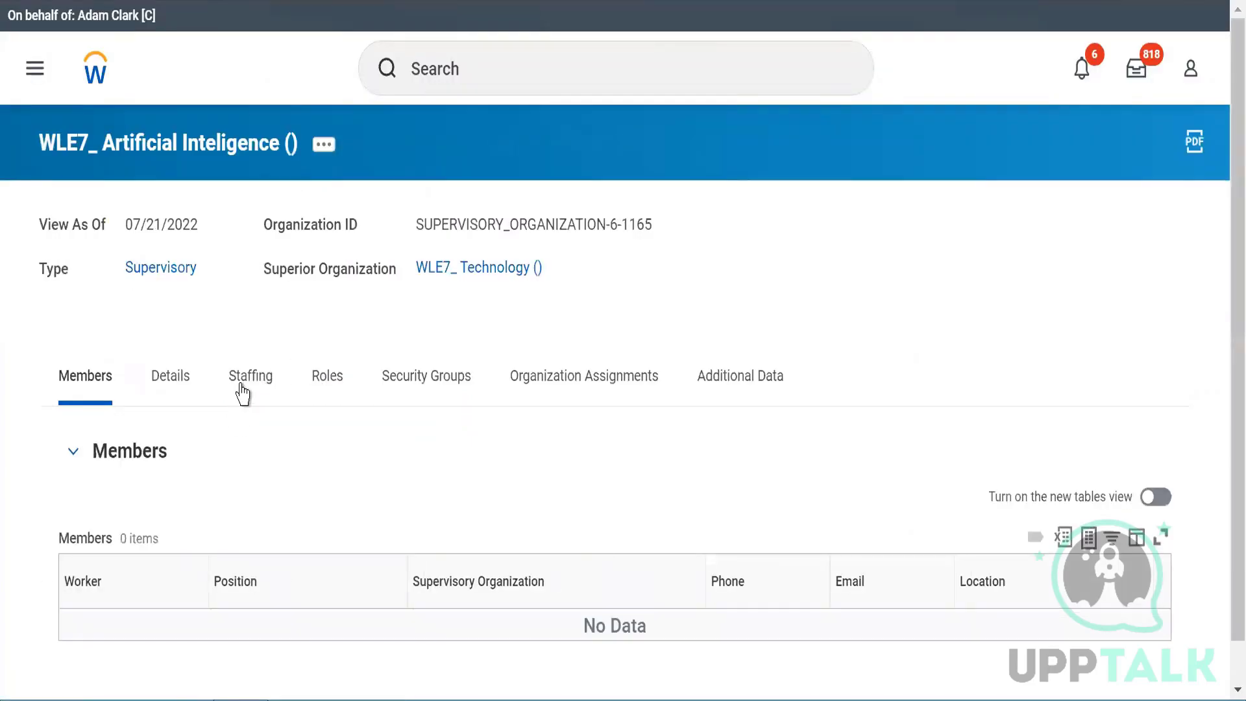
left_click(245, 377)
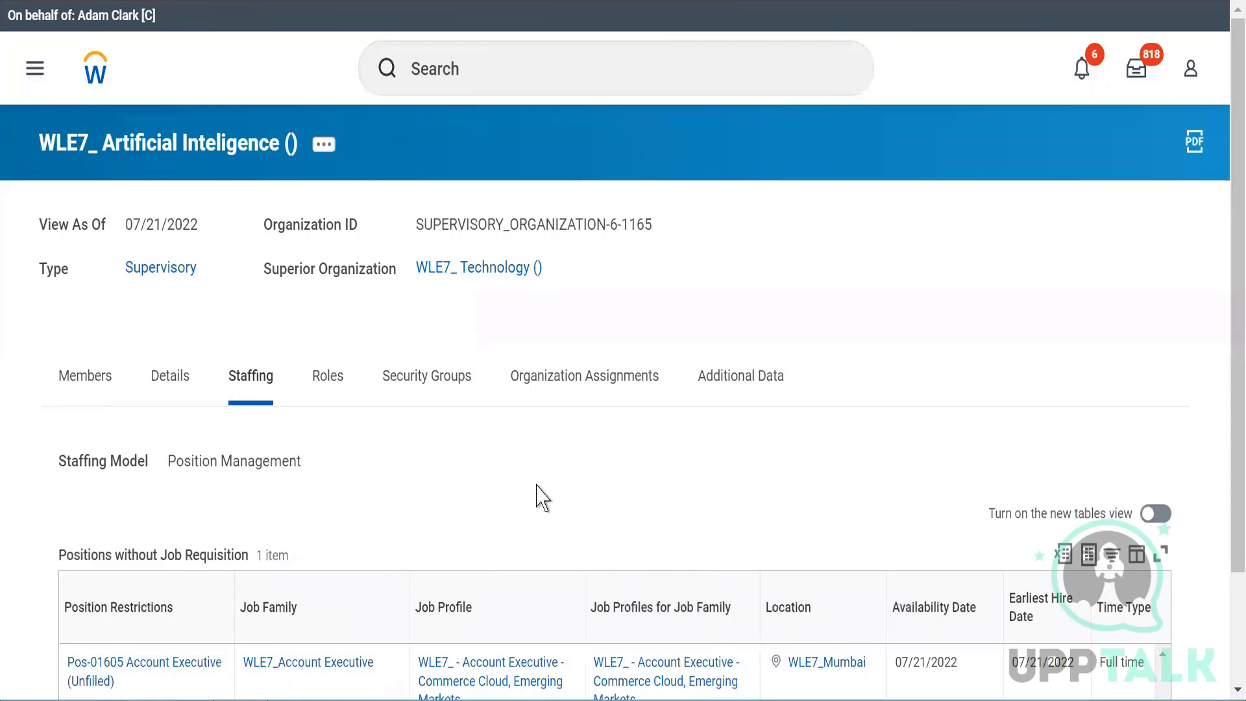
scroll(536, 486, "down", 2)
mouse_move(151, 545)
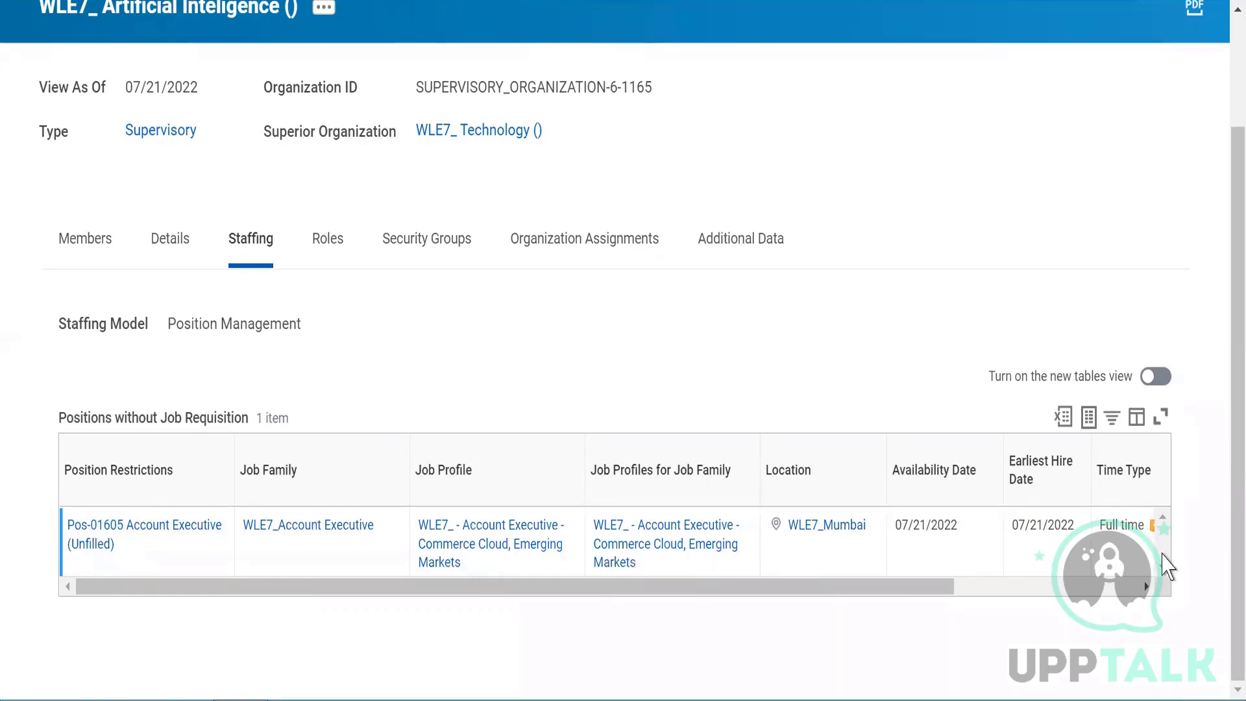
left_click_drag(915, 588, 1176, 580)
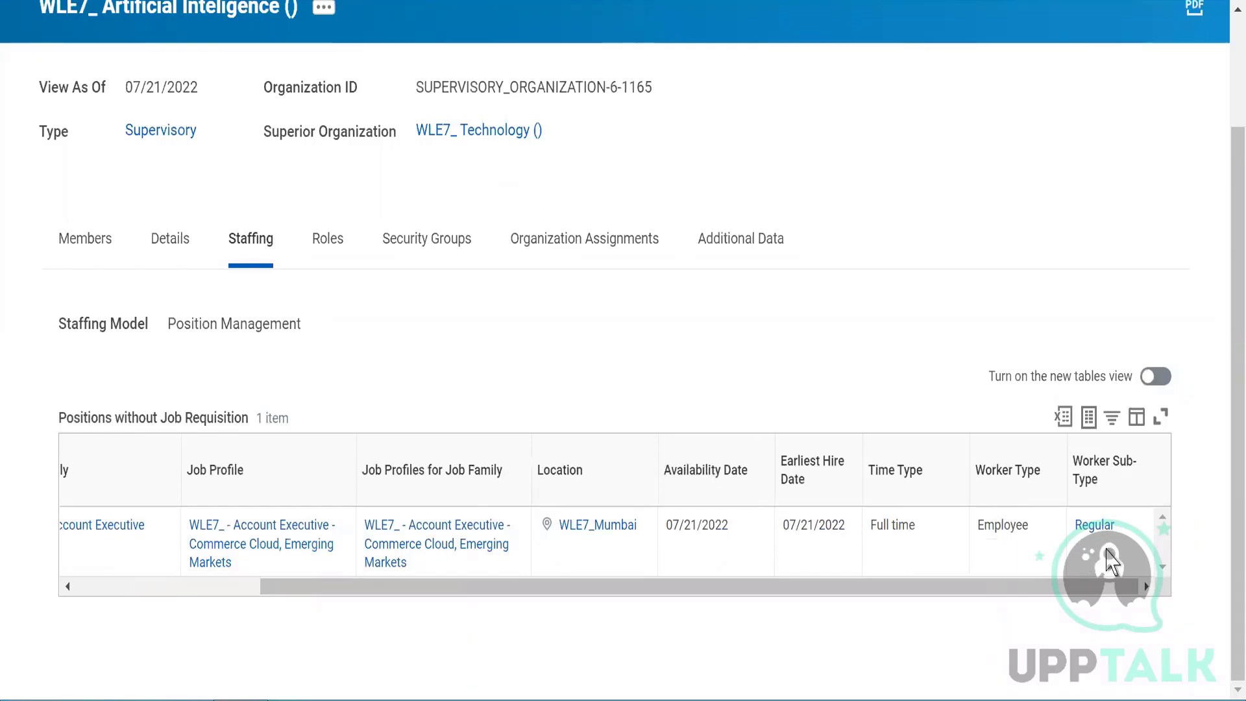
left_click(133, 587)
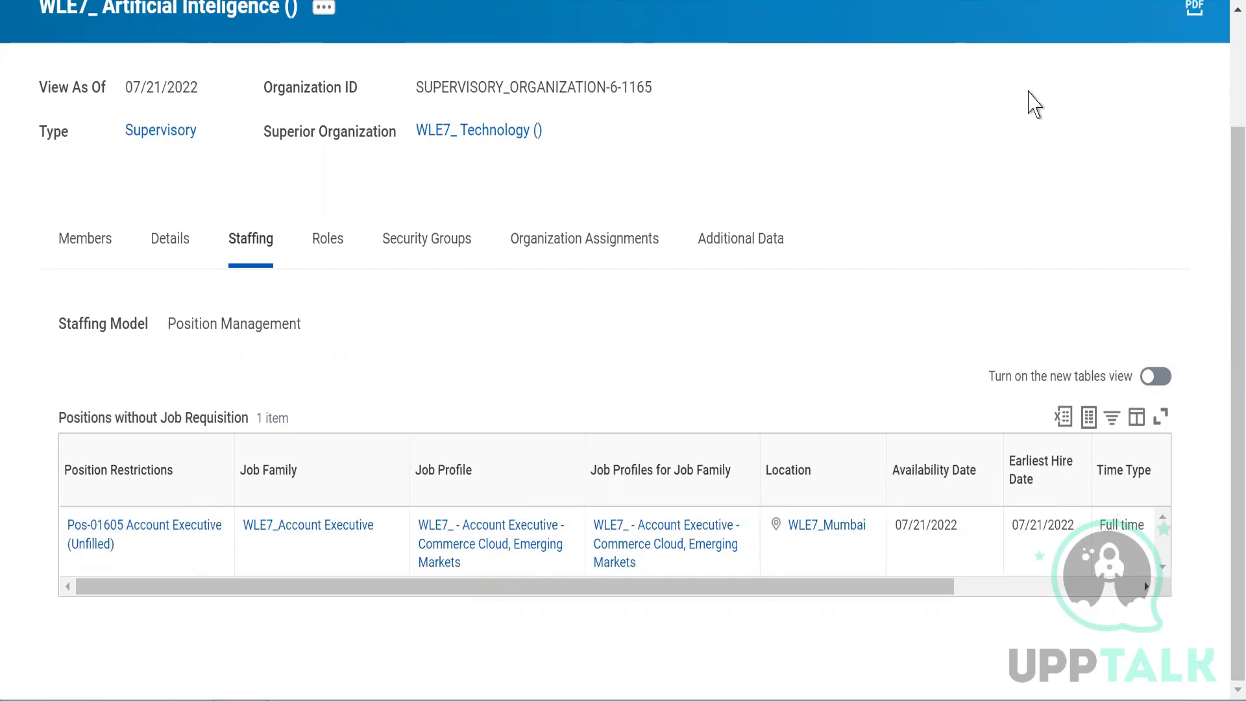
scroll(1221, 59, "up", 2)
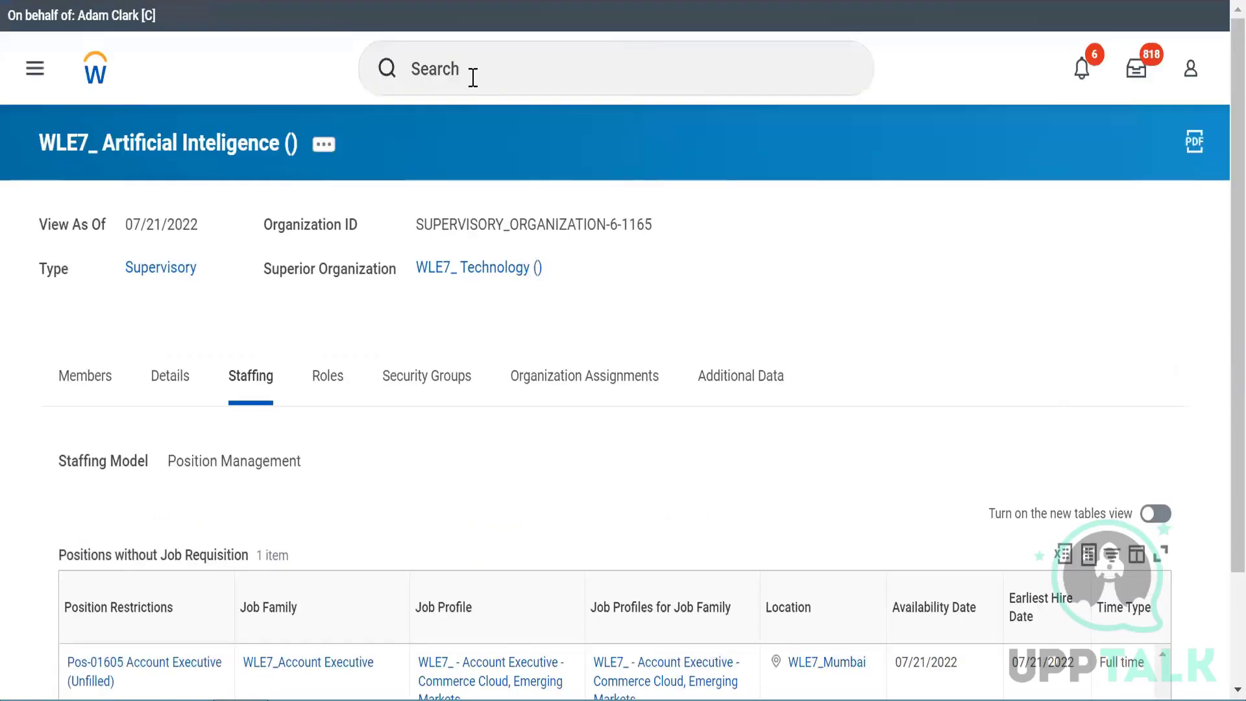
Start the View Open Positions report via 'view open', then cancel it without picking an organization
left_click(429, 68)
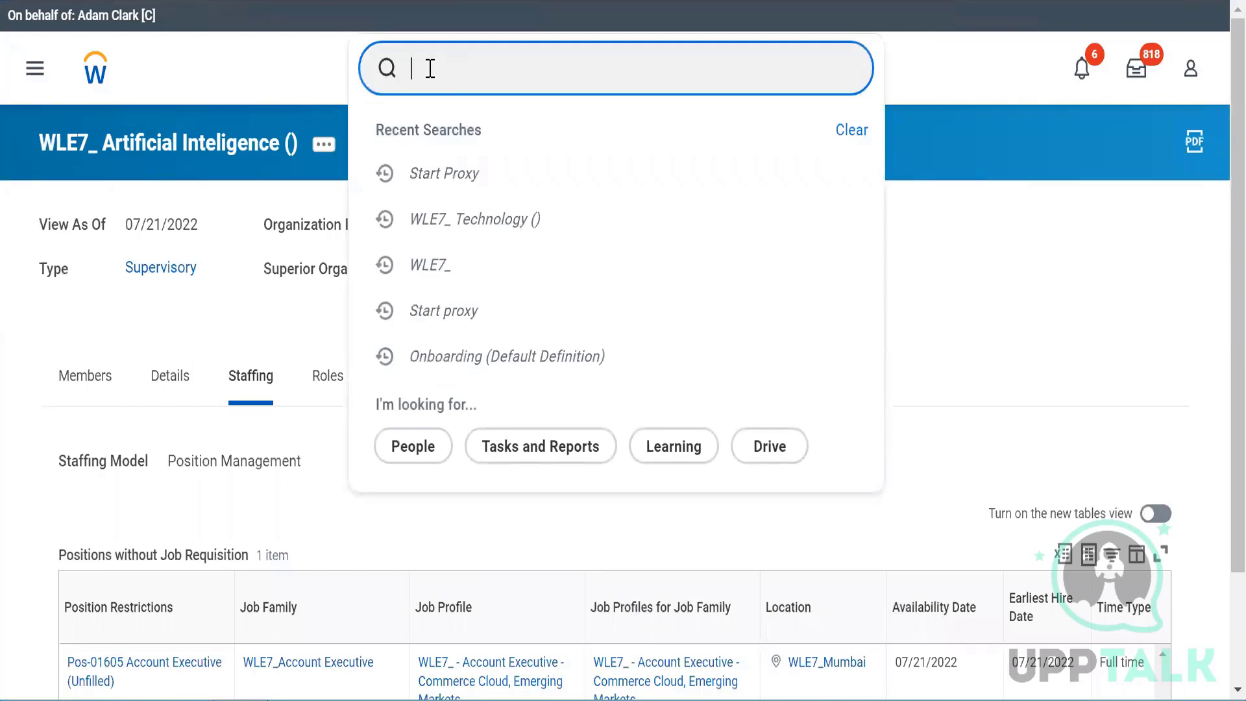
type("view ")
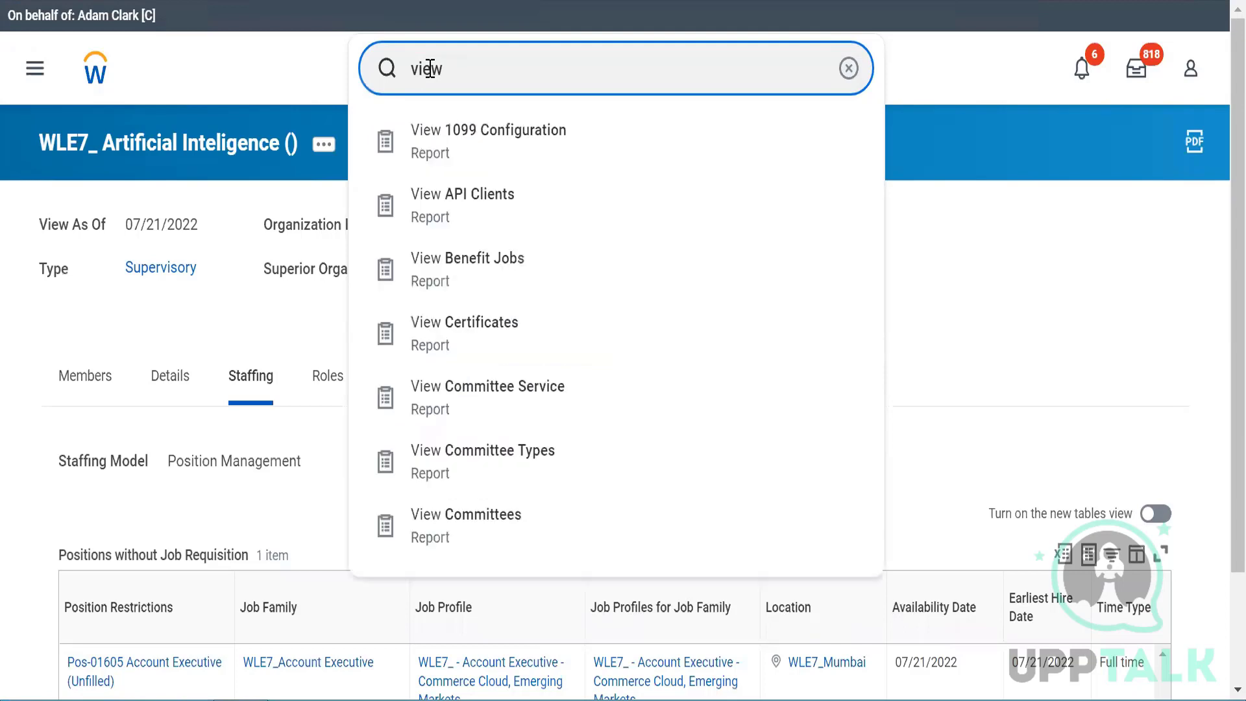
type("open")
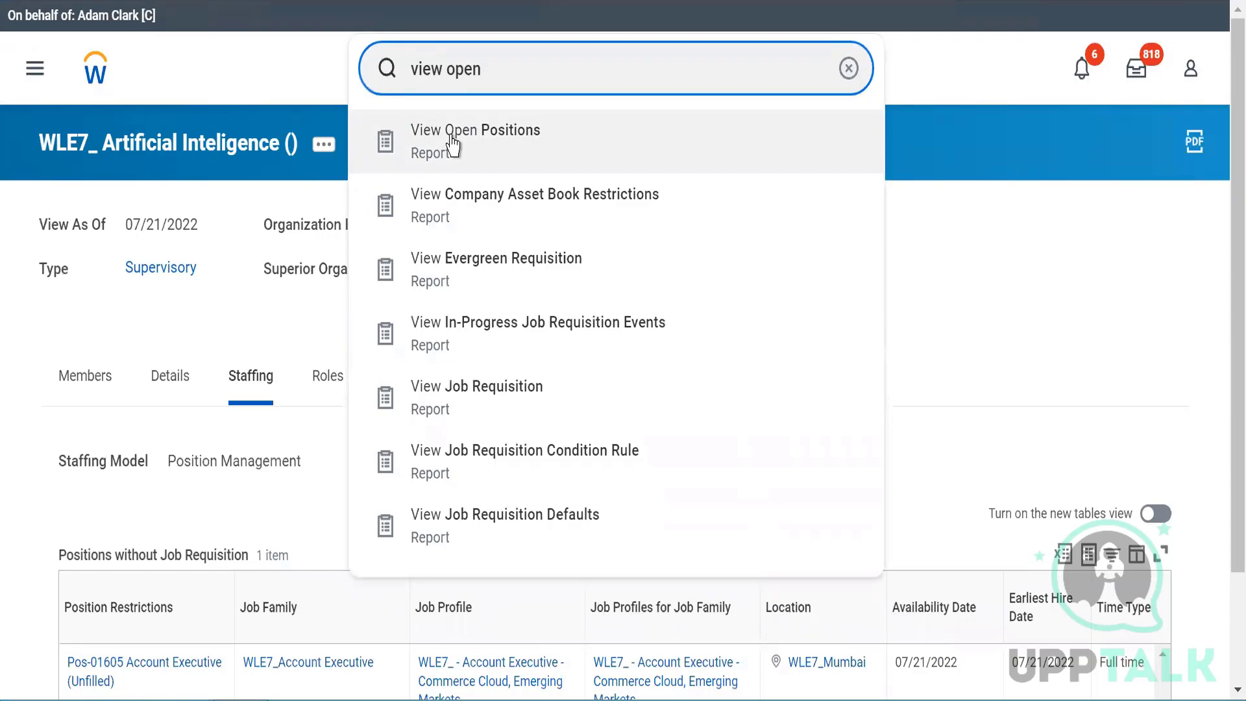
left_click(452, 145)
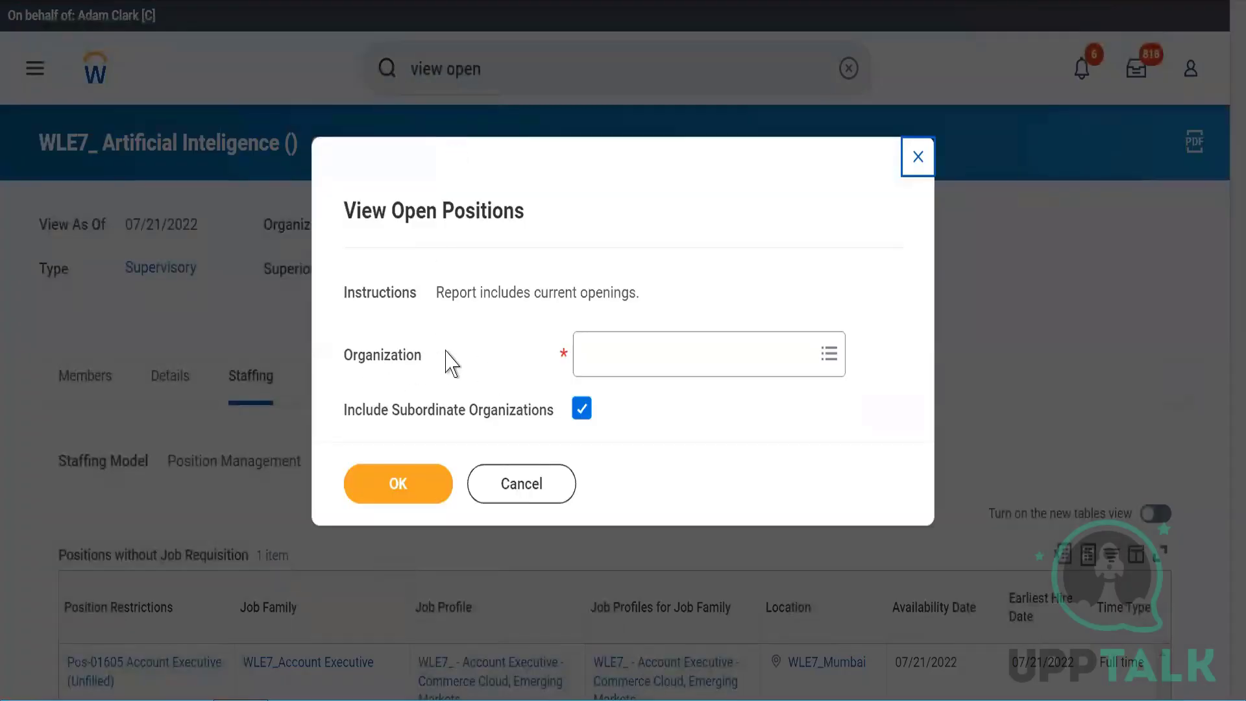
left_click(642, 366)
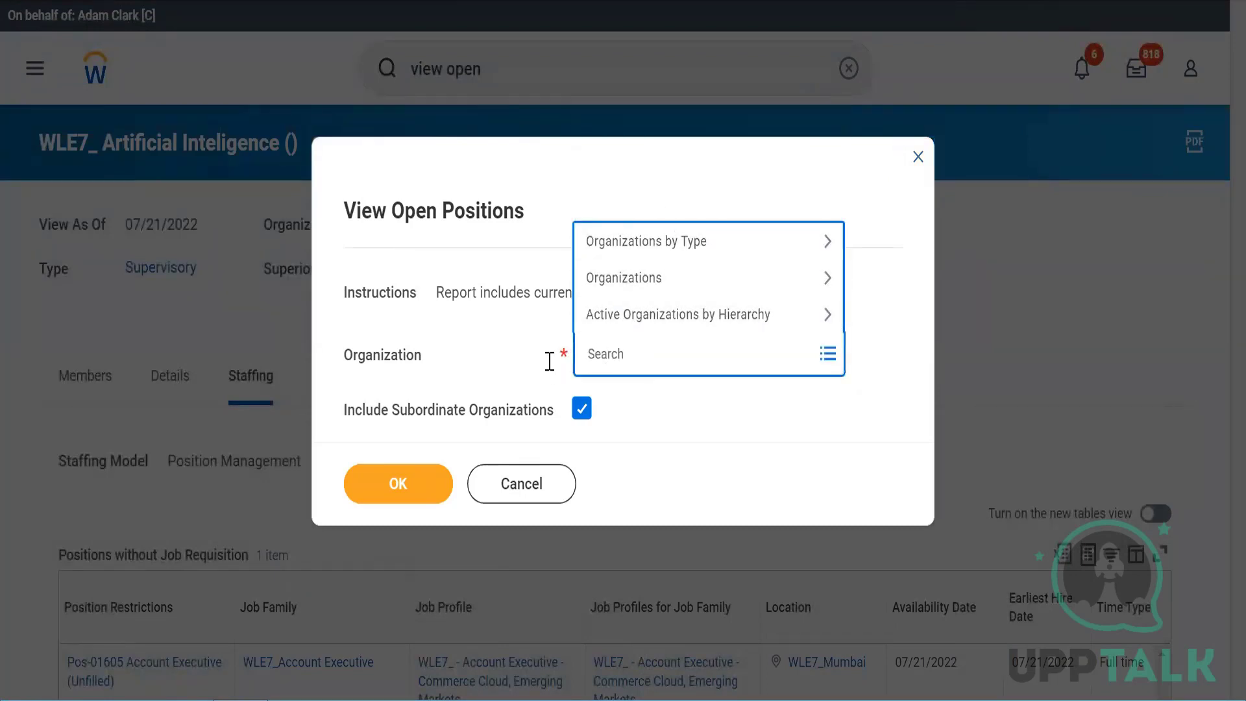
left_click(497, 363)
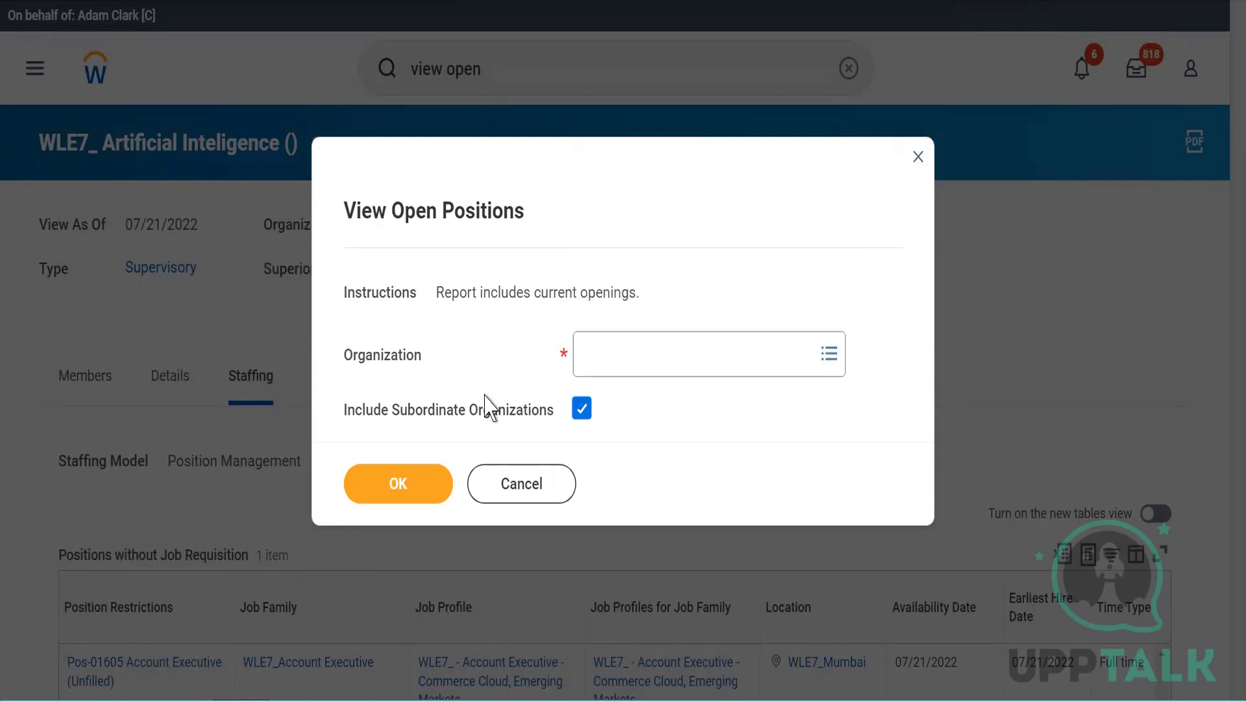
left_click(493, 501)
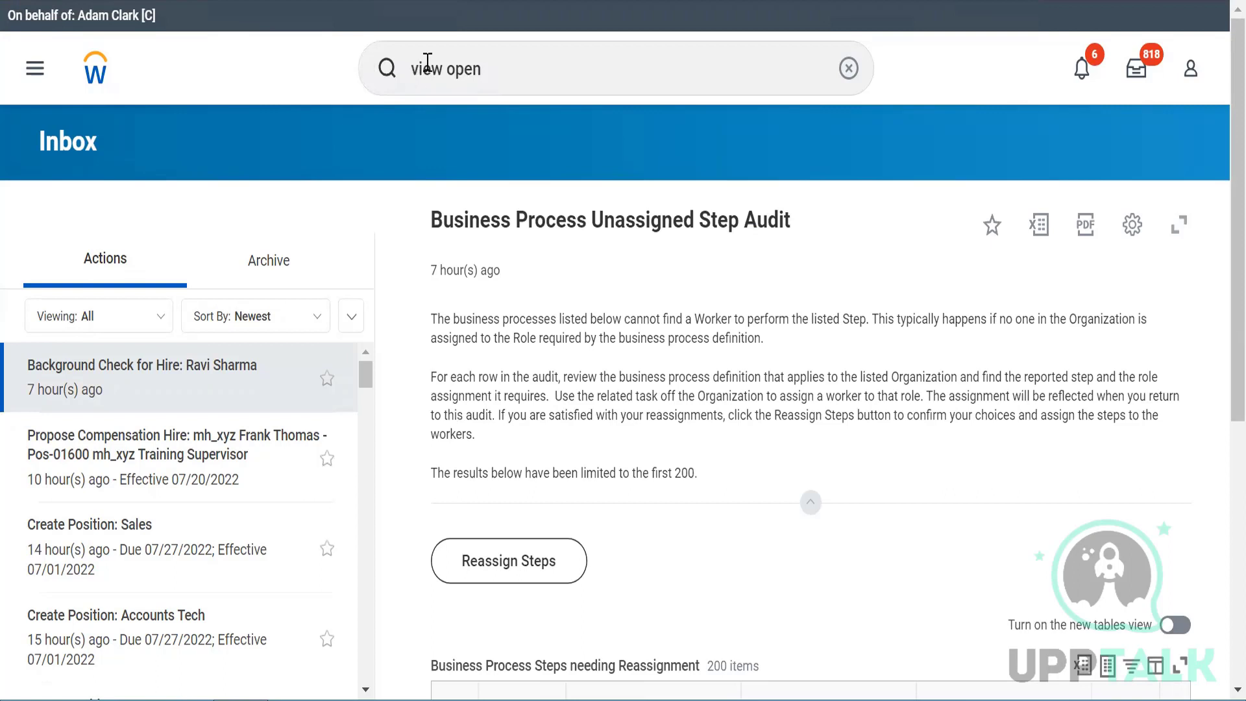
Run the Stop Proxy task via a 'stop proxy' search and confirm ending the proxy session
left_click(515, 63)
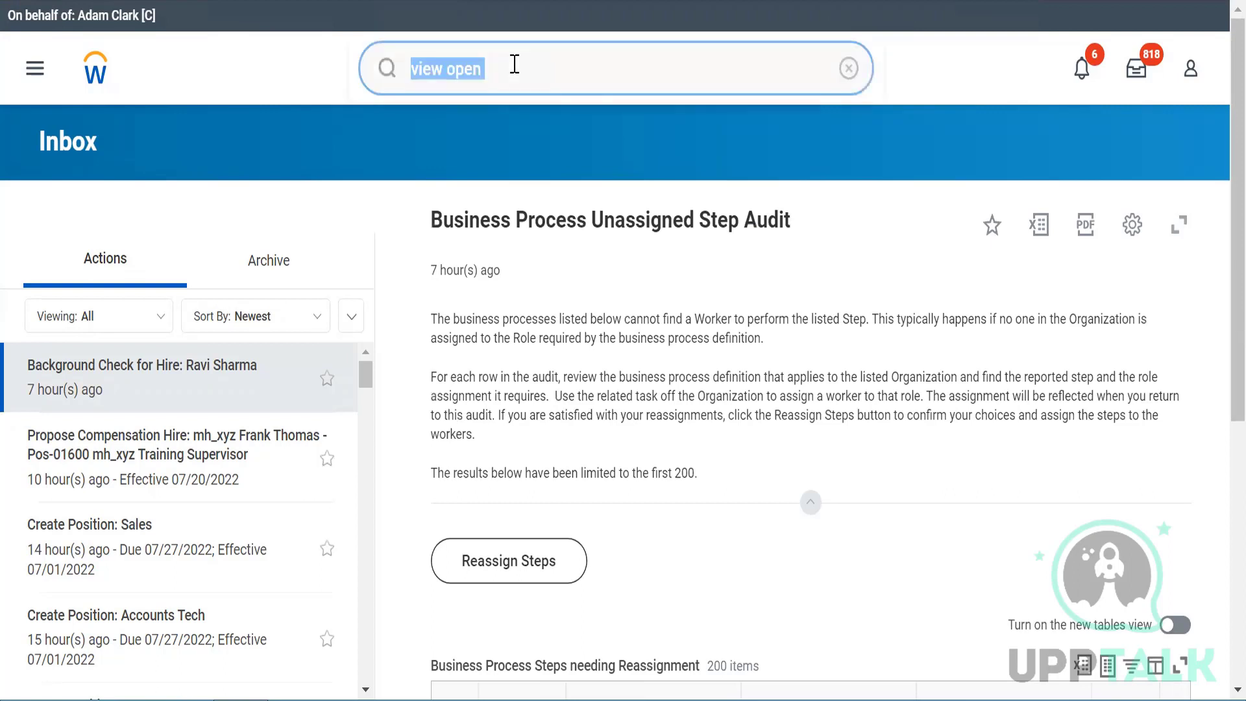
type("start")
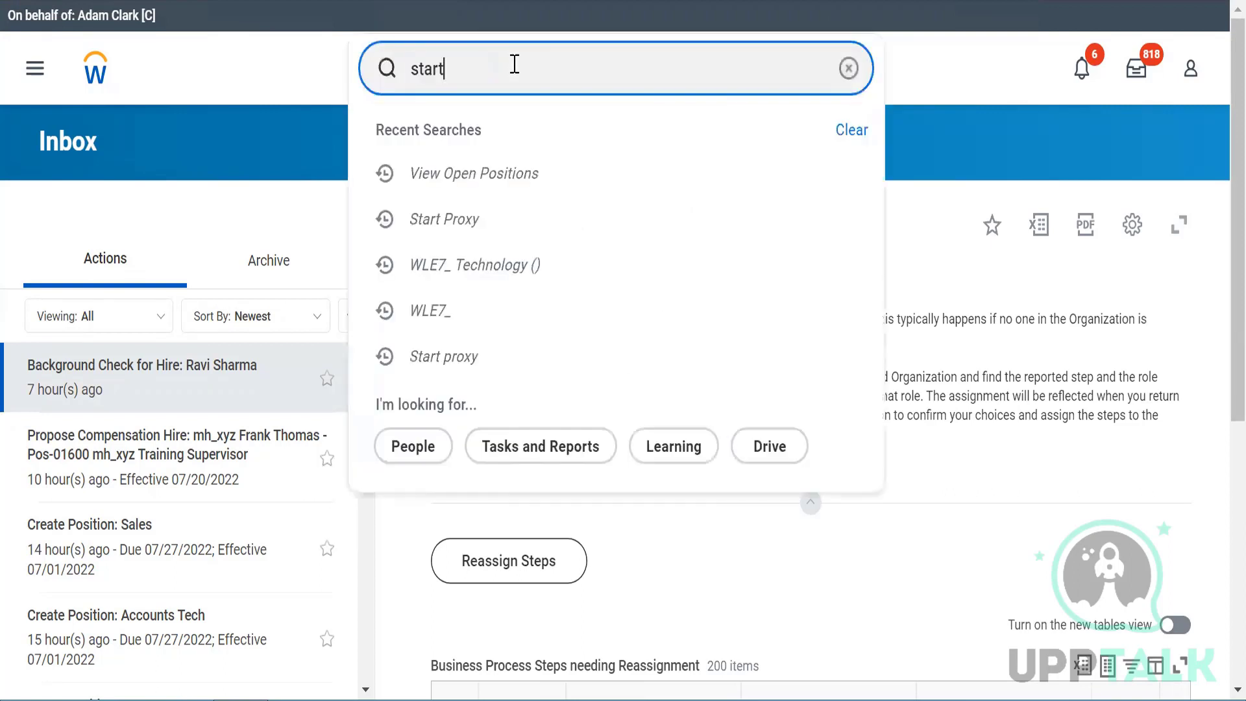
type(" proxy")
key("BackSpace")
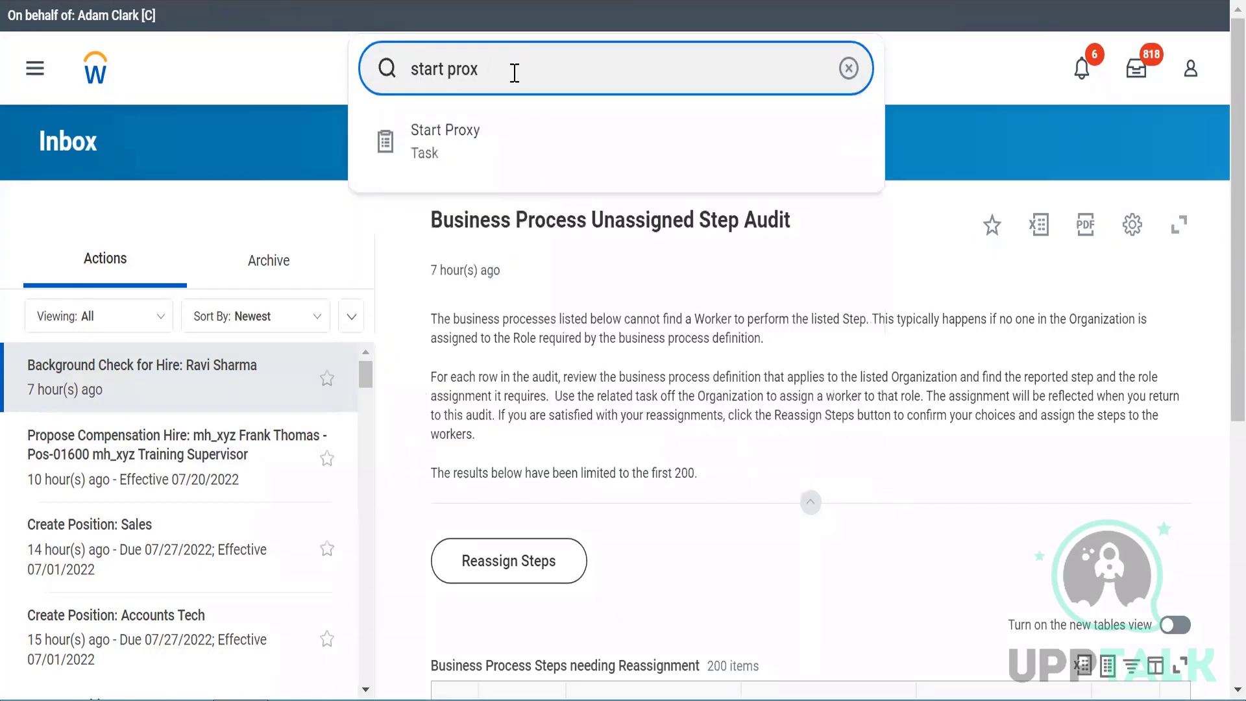
key("BackSpace")
key("BackSpace")
key("BackSpace")
key("BackSpace")
key("BackSpace")
key("BackSpace")
key("BackSpace")
key("BackSpace")
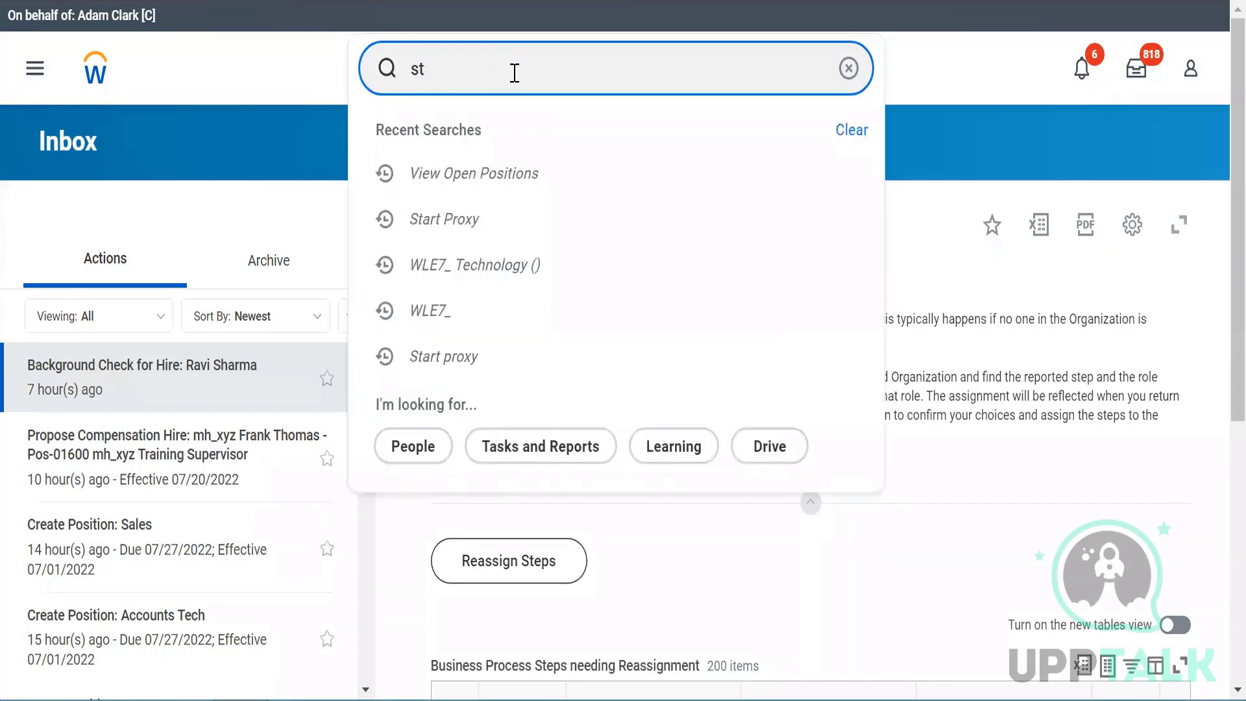
type("op proxy")
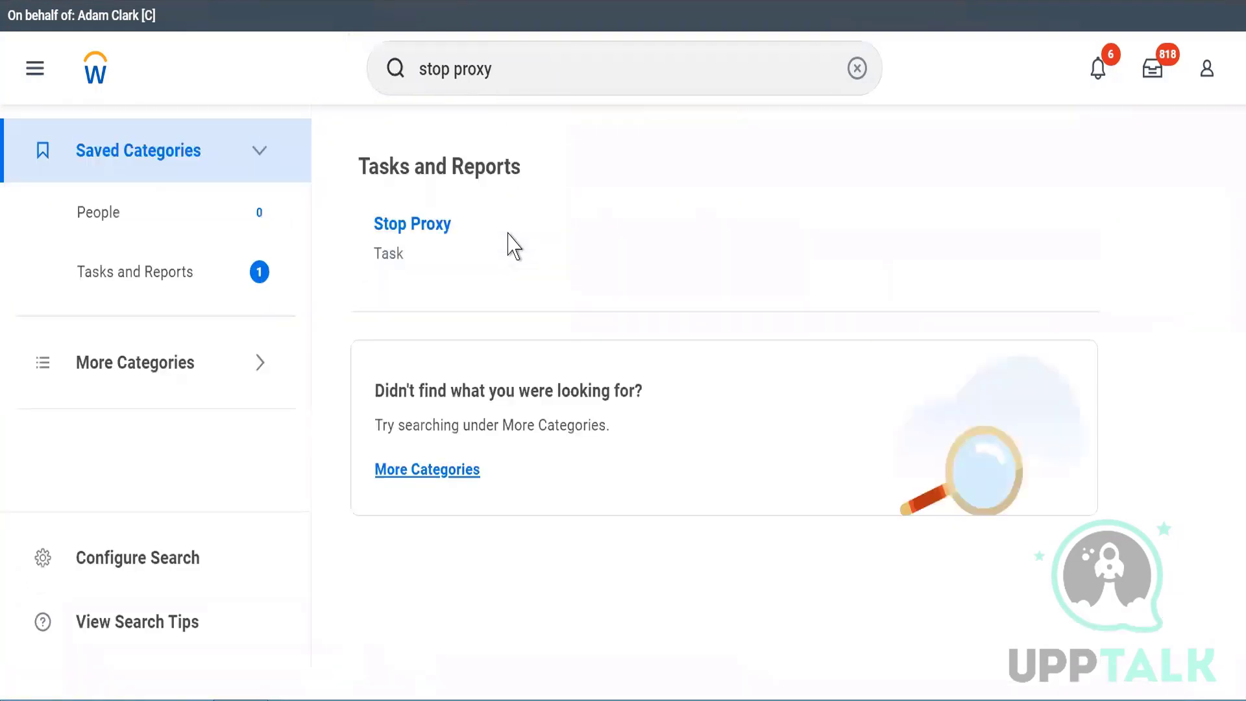
left_click(400, 229)
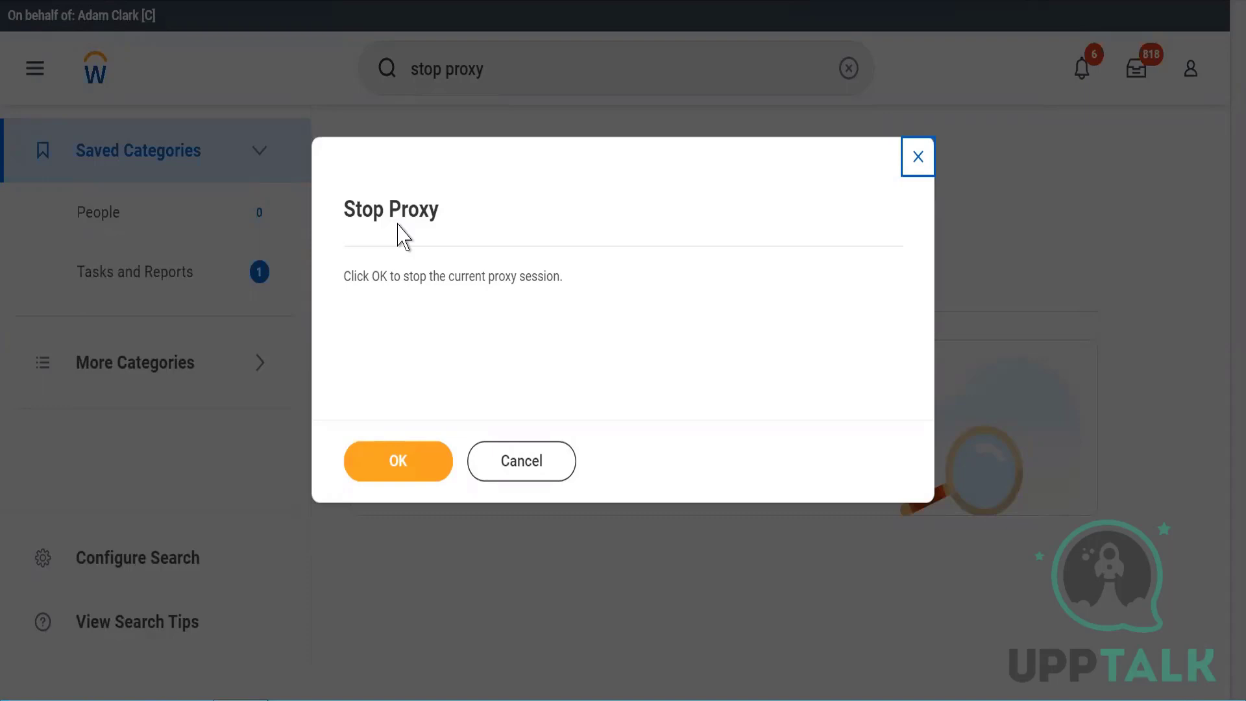
left_click(381, 453)
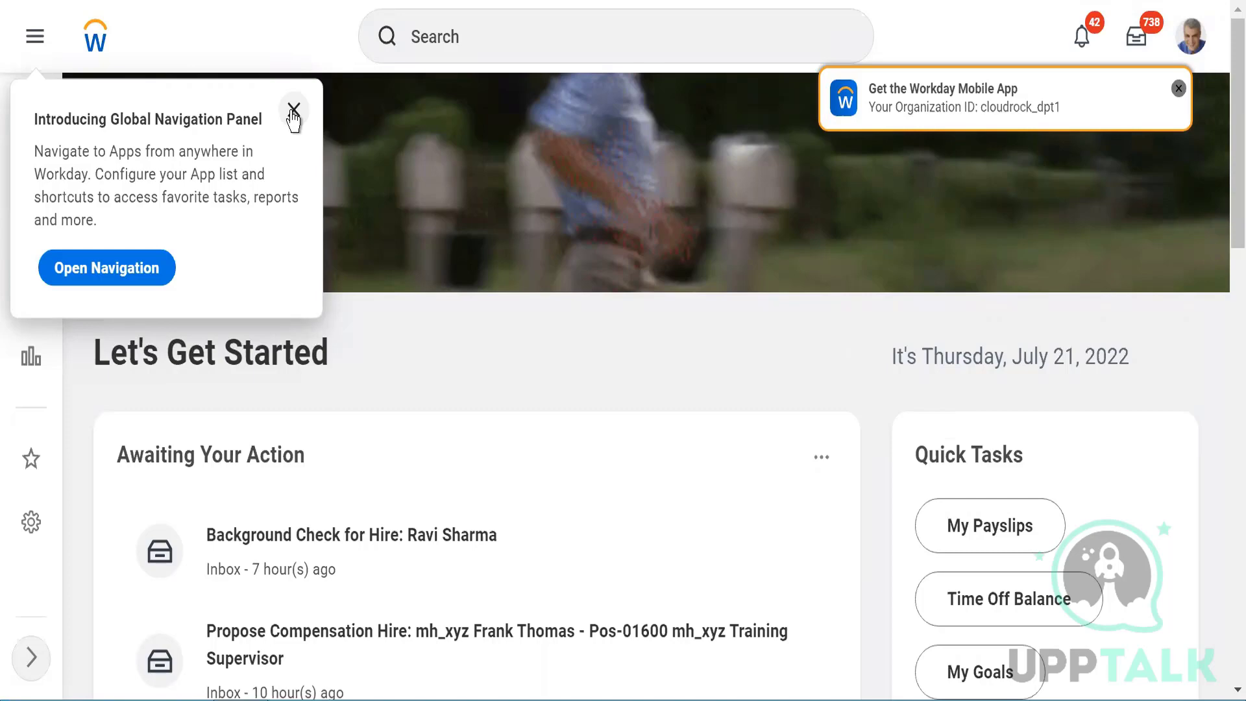
Try a 'BP: posi' search, then clear the search text and close the suggestions
left_click(294, 112)
left_click(568, 48)
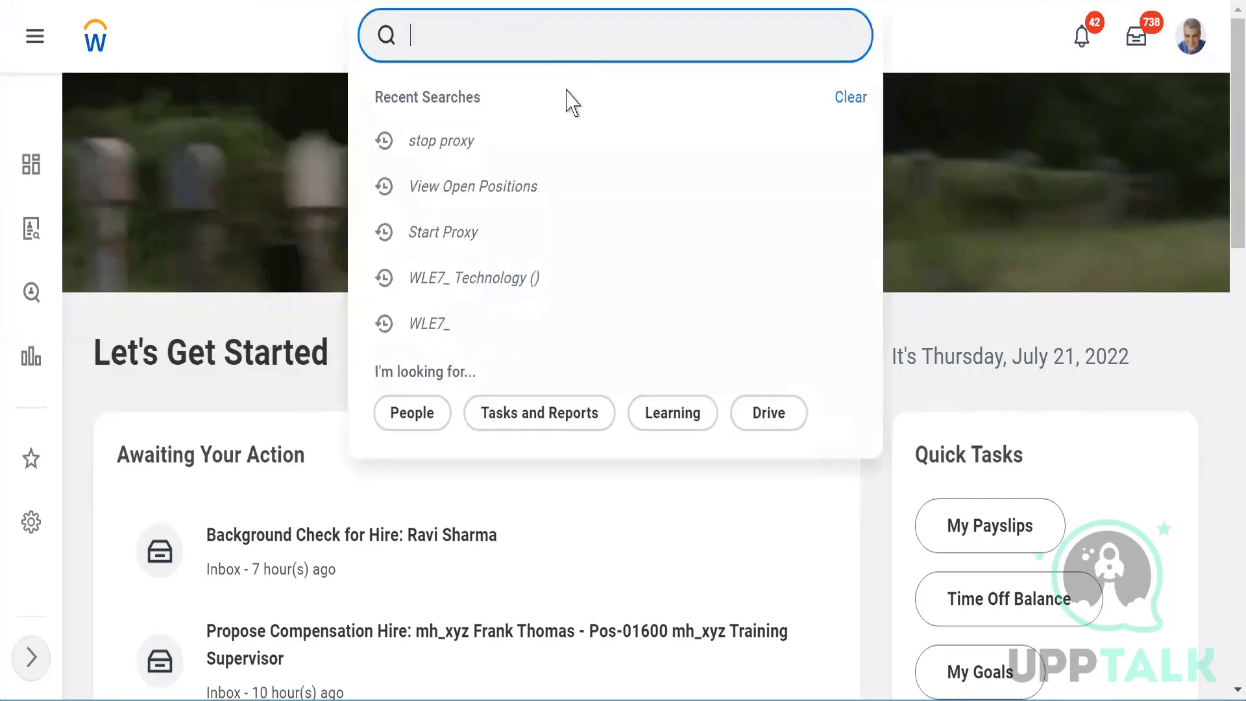
type("BP: ")
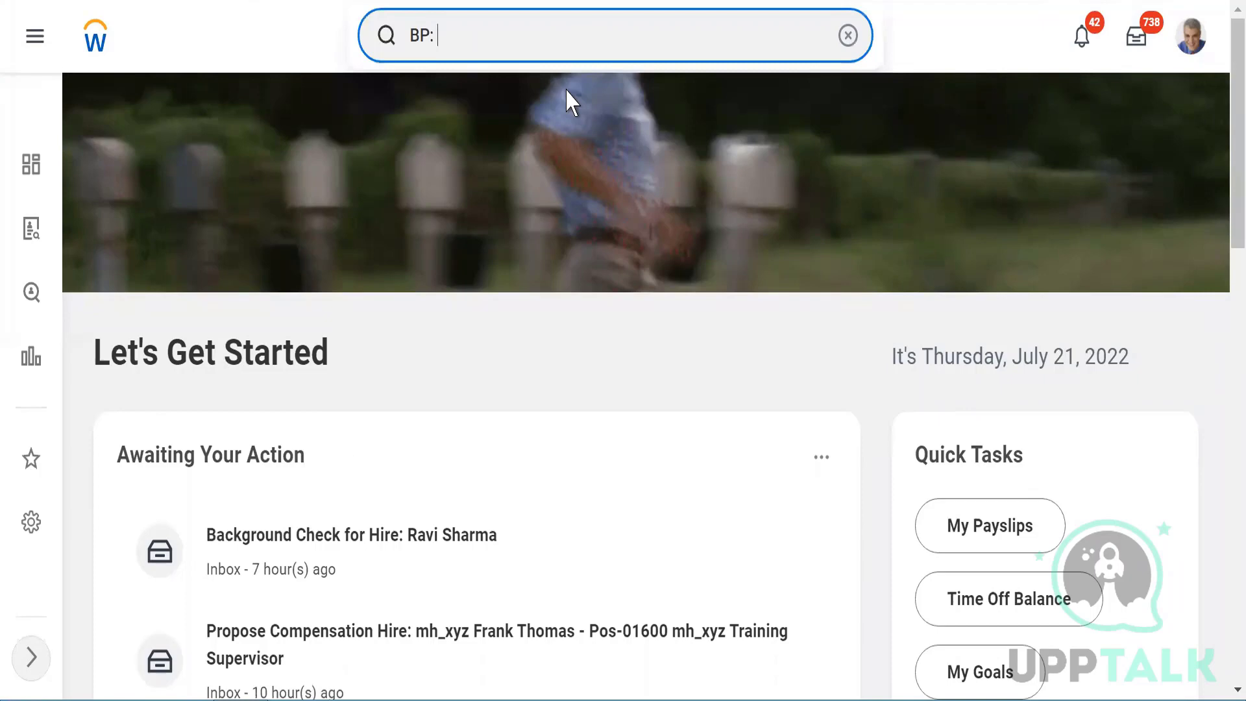
type("open")
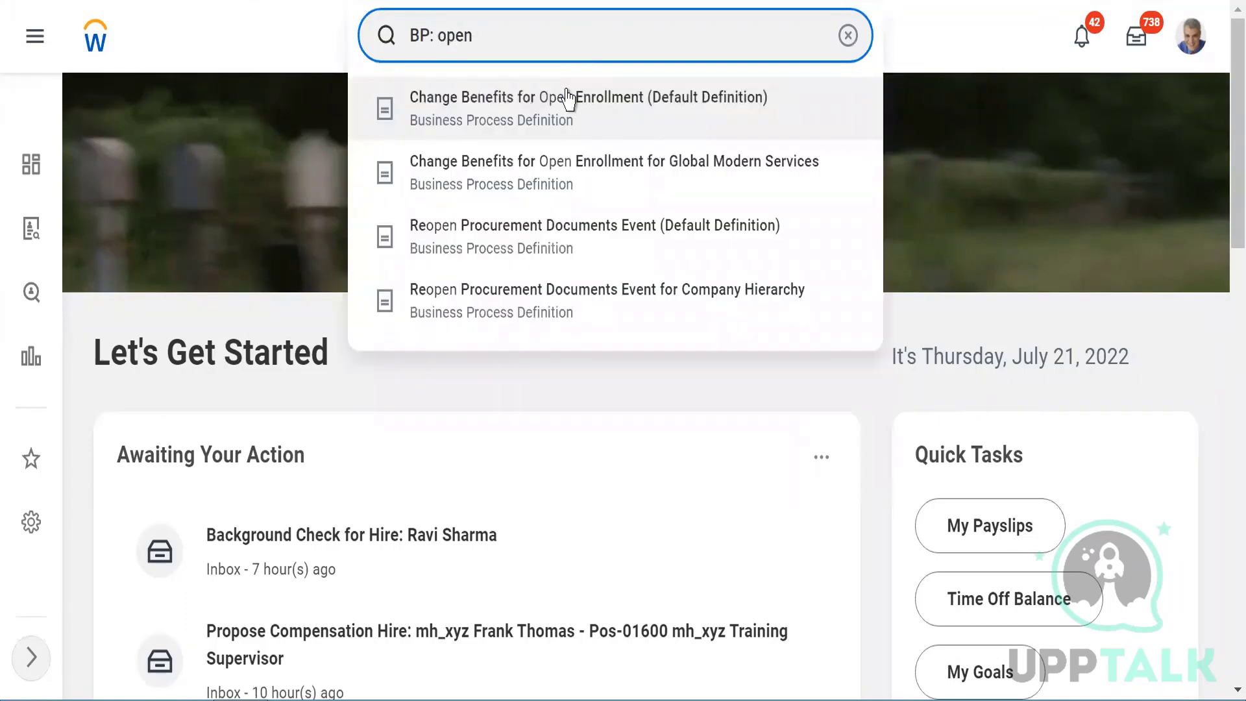
key("BackSpace")
key("BackSpace")
key("BackSpace")
key("BackSpace")
type("posi")
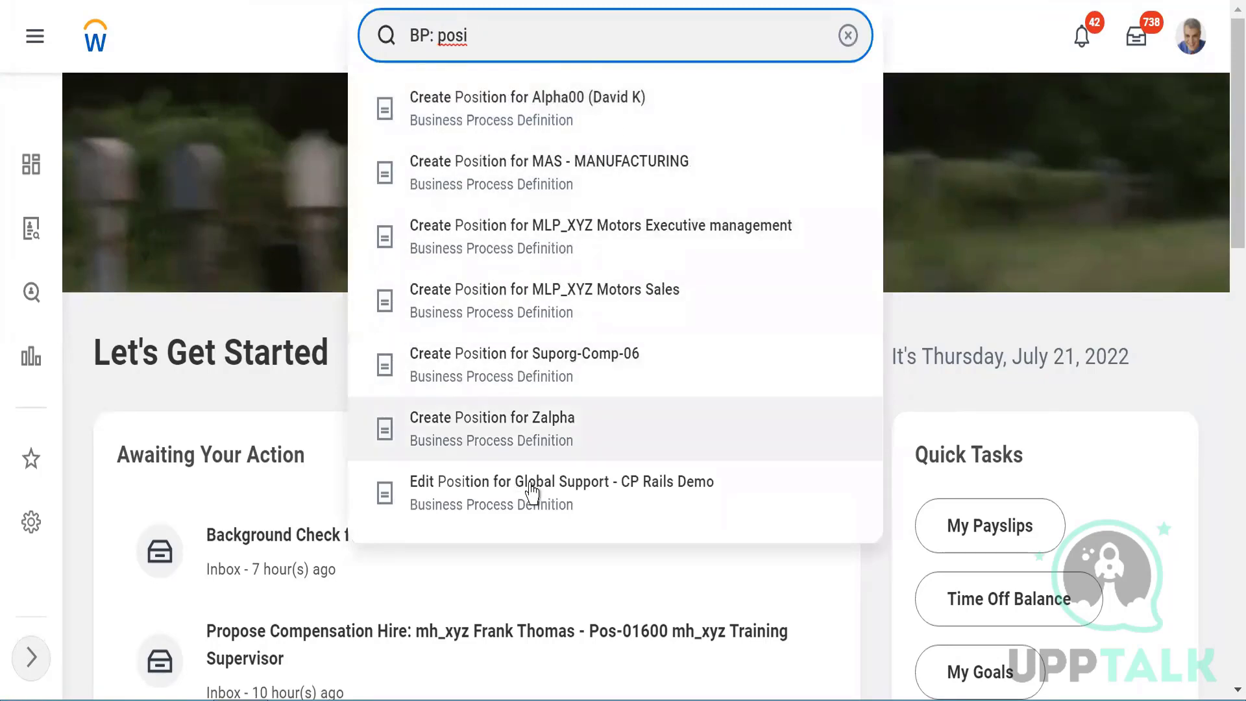
triple_click(492, 31)
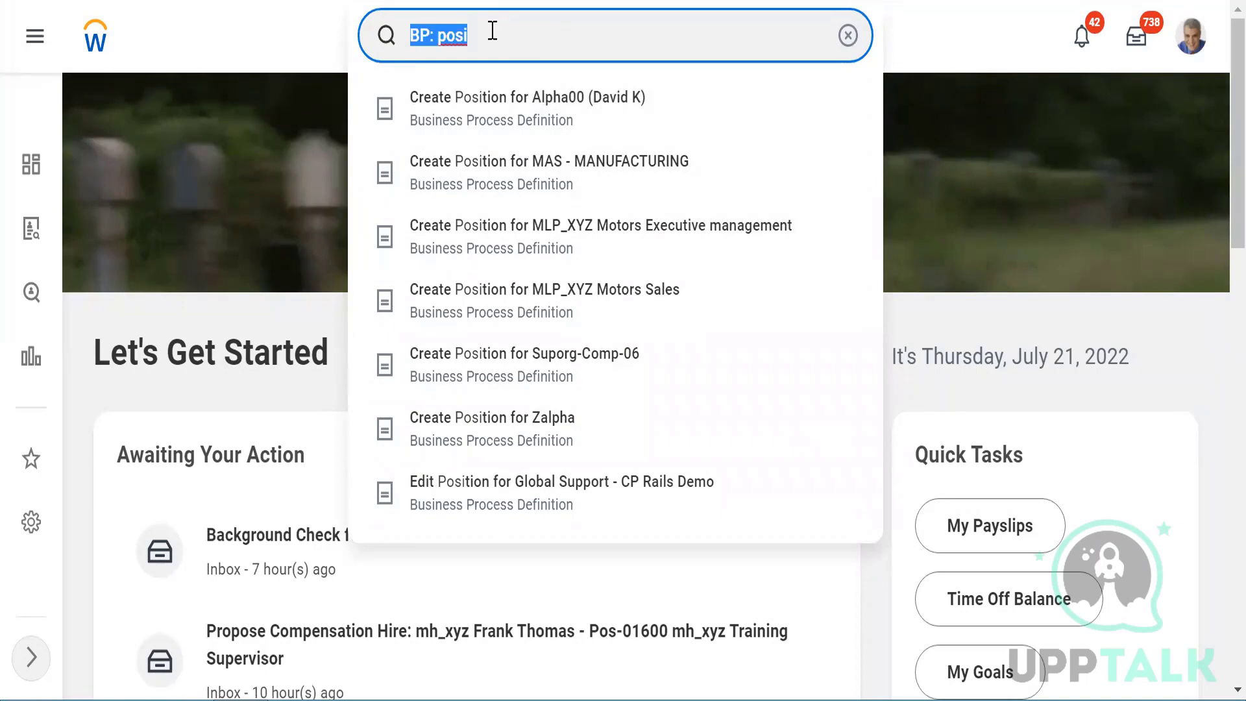
key("BackSpace")
left_click(231, 49)
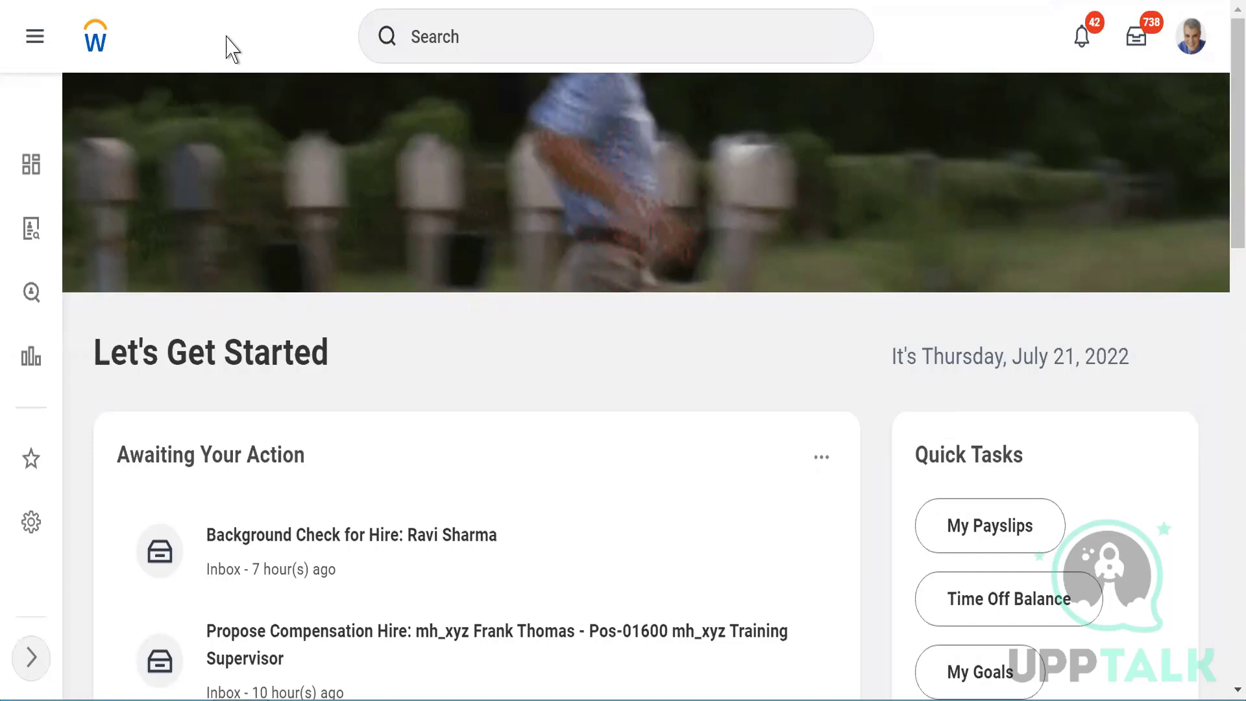
Open Create Job Requisition via 'cre job req', review Supervisory Organization and Worker Type, then cancel
left_click(446, 39)
type("cre")
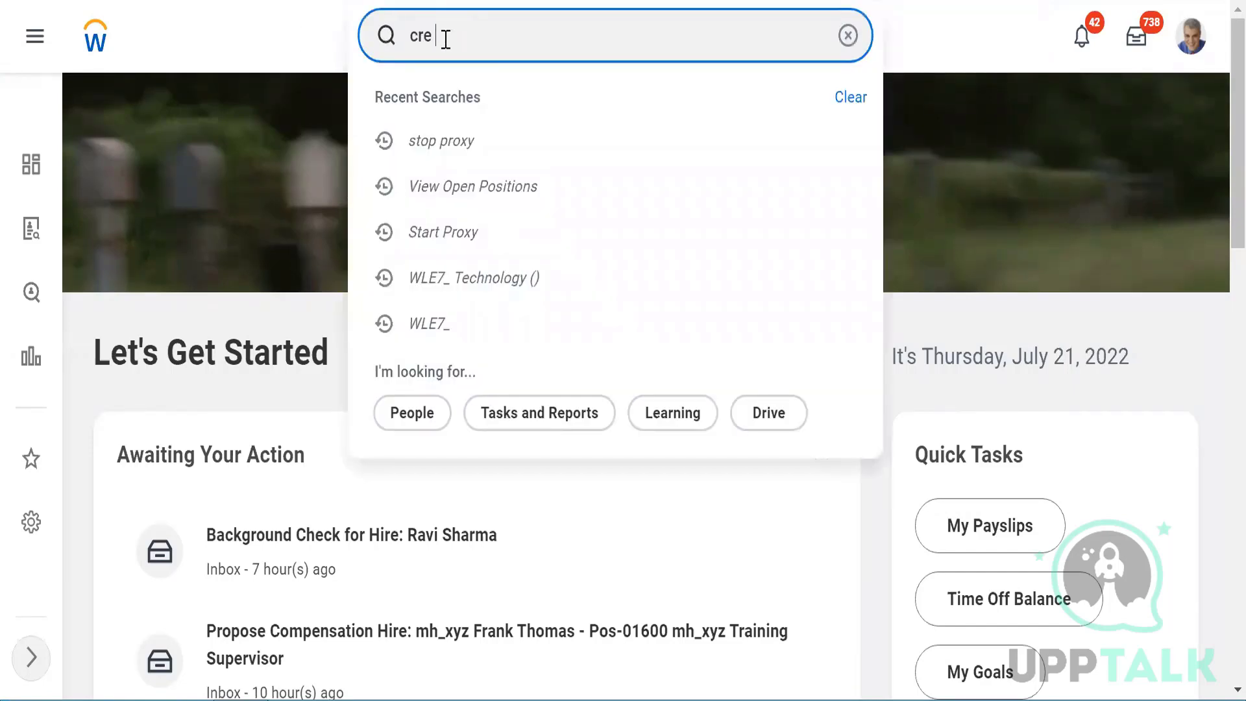
type(" job req")
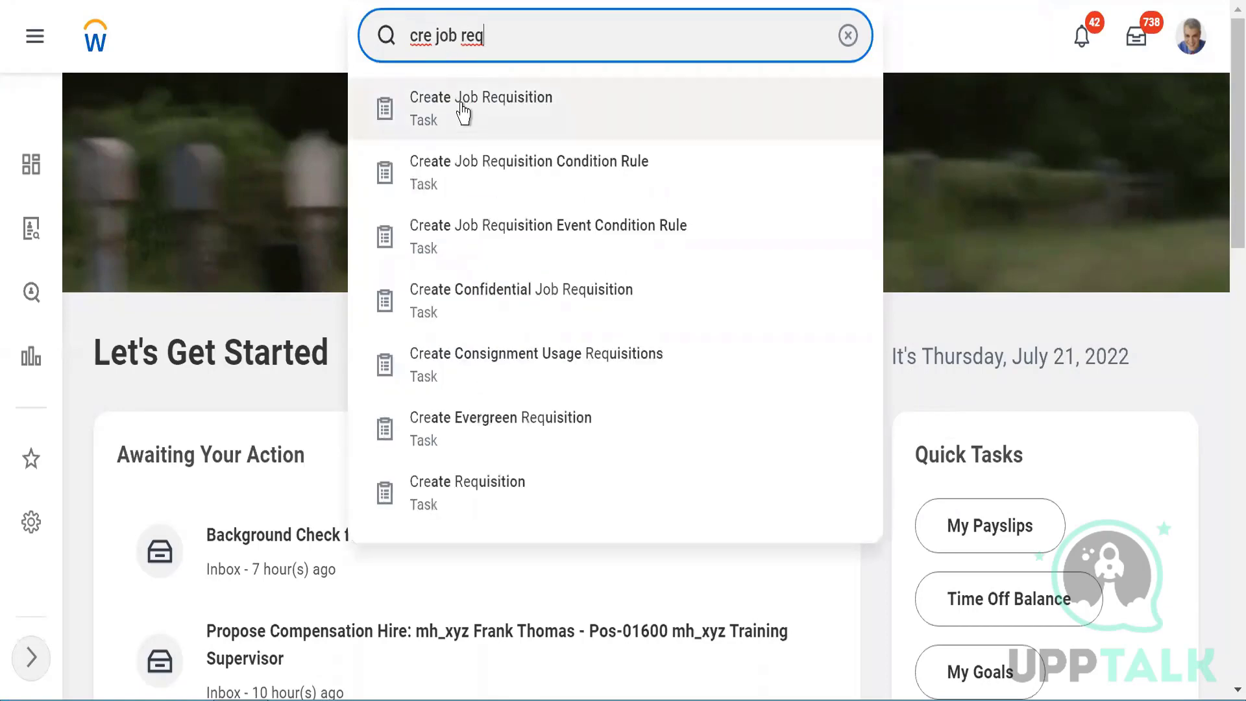
left_click(463, 113)
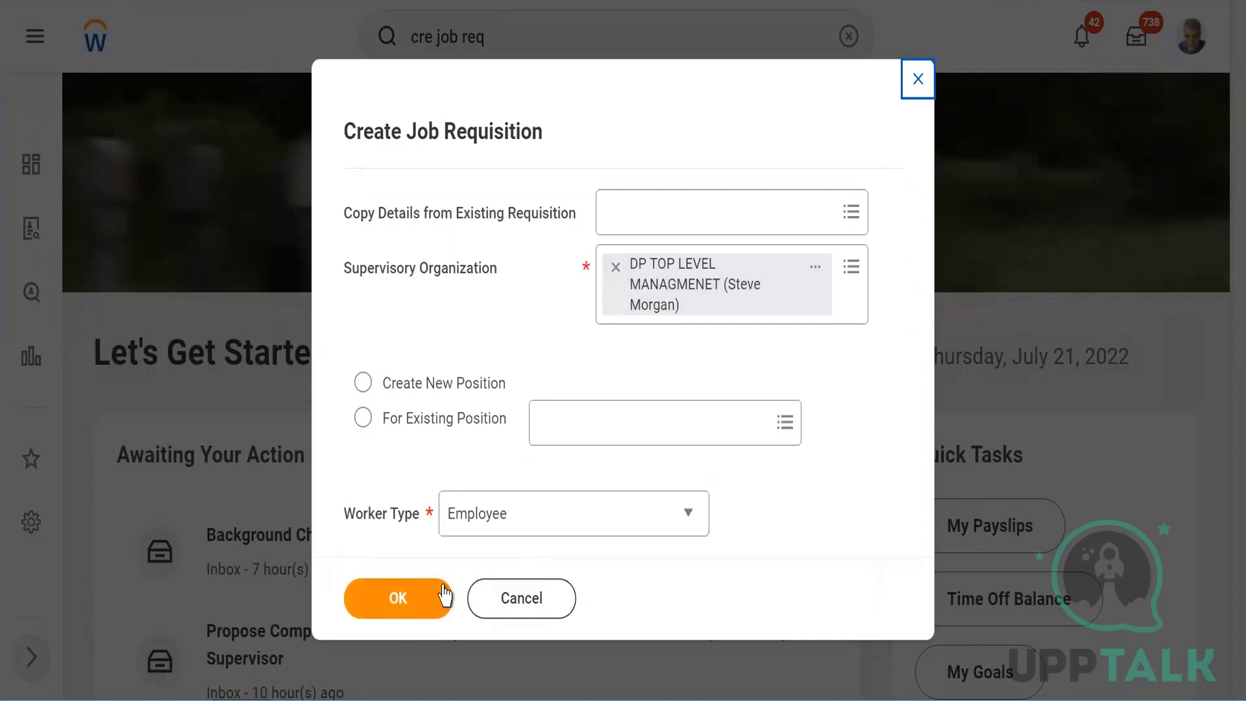
left_click(626, 382)
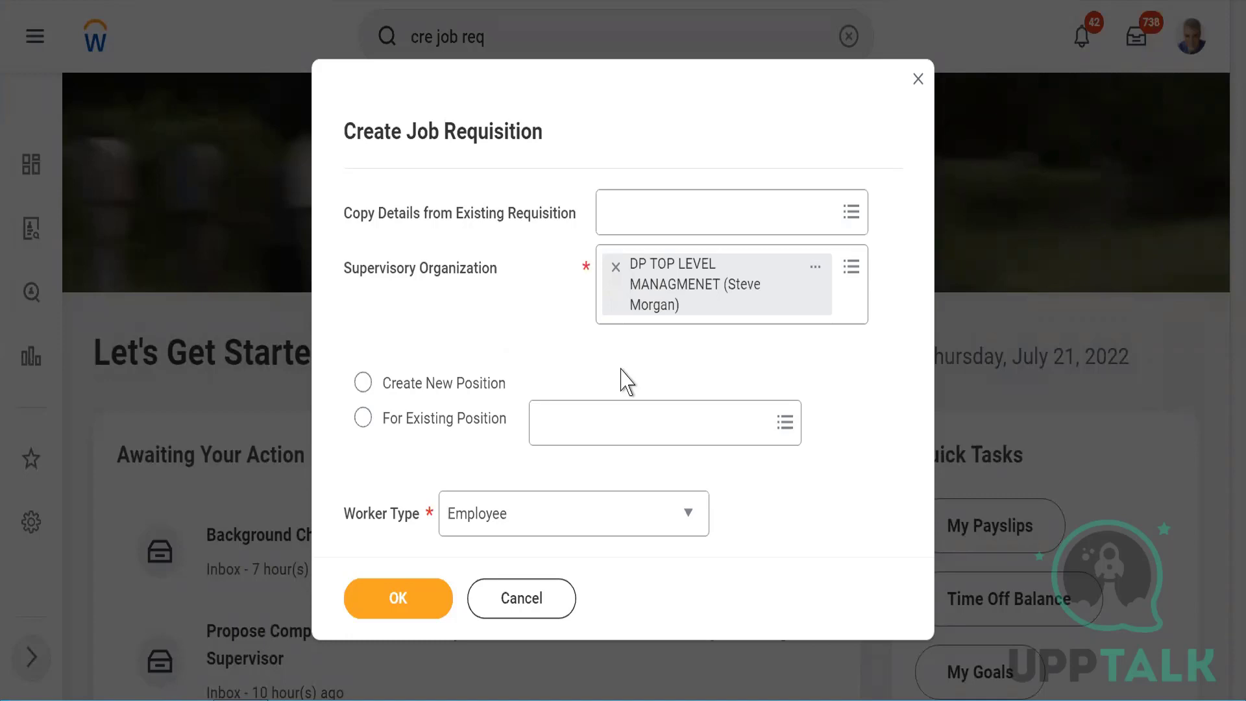
left_click(502, 601)
Open a blank Create External Career Site form via a 'cre external si' search and scroll its fields
left_click(455, 34)
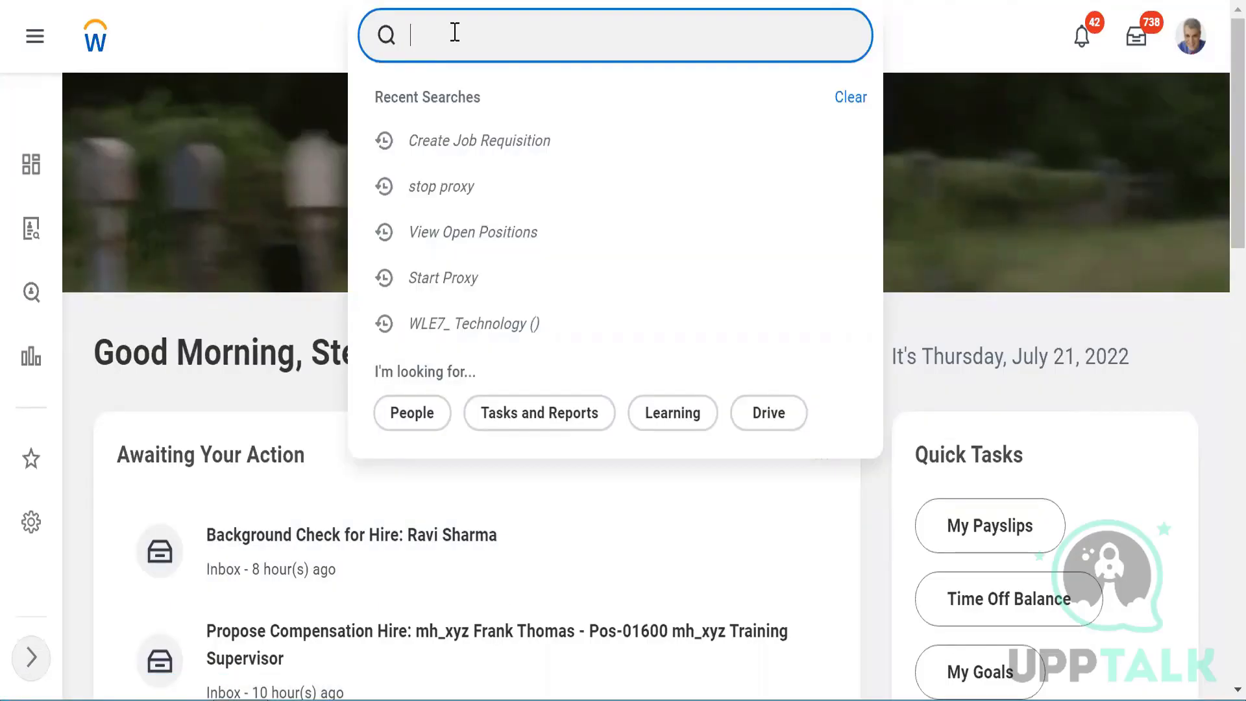
type("cre exter")
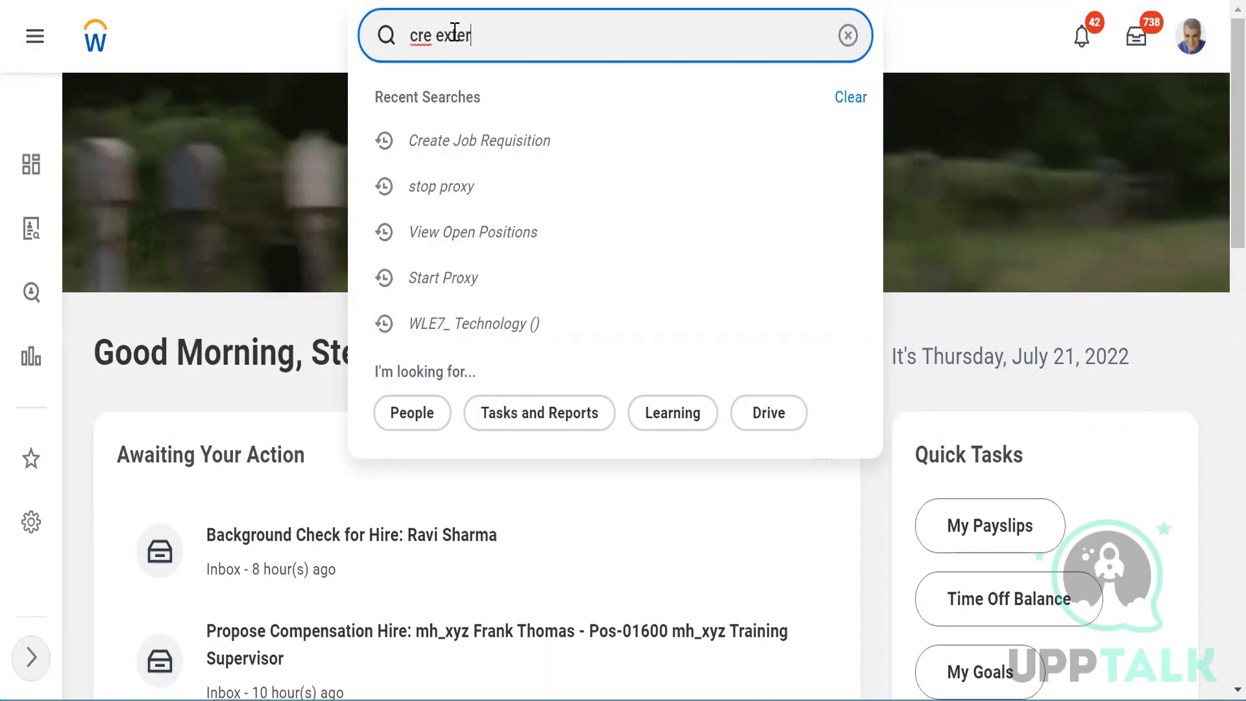
key("BackSpace")
key("BackSpace")
key("BackSpace")
type("ternal side")
key("BackSpace")
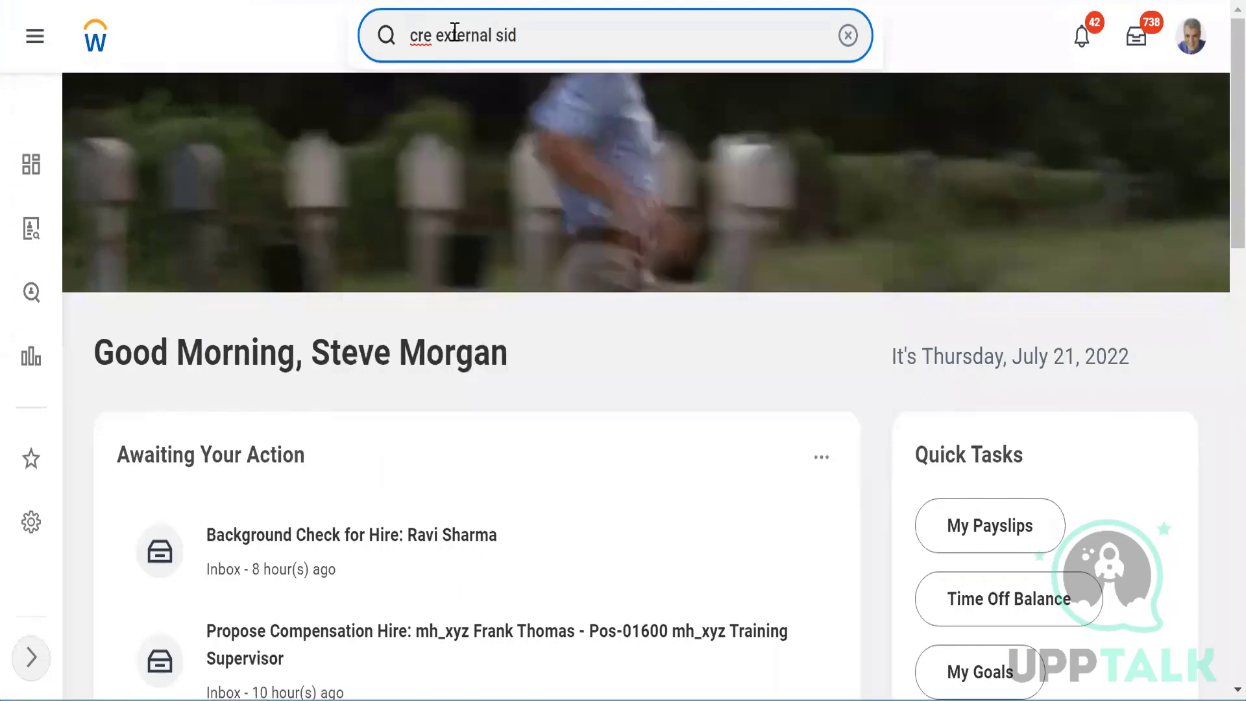
key("BackSpace")
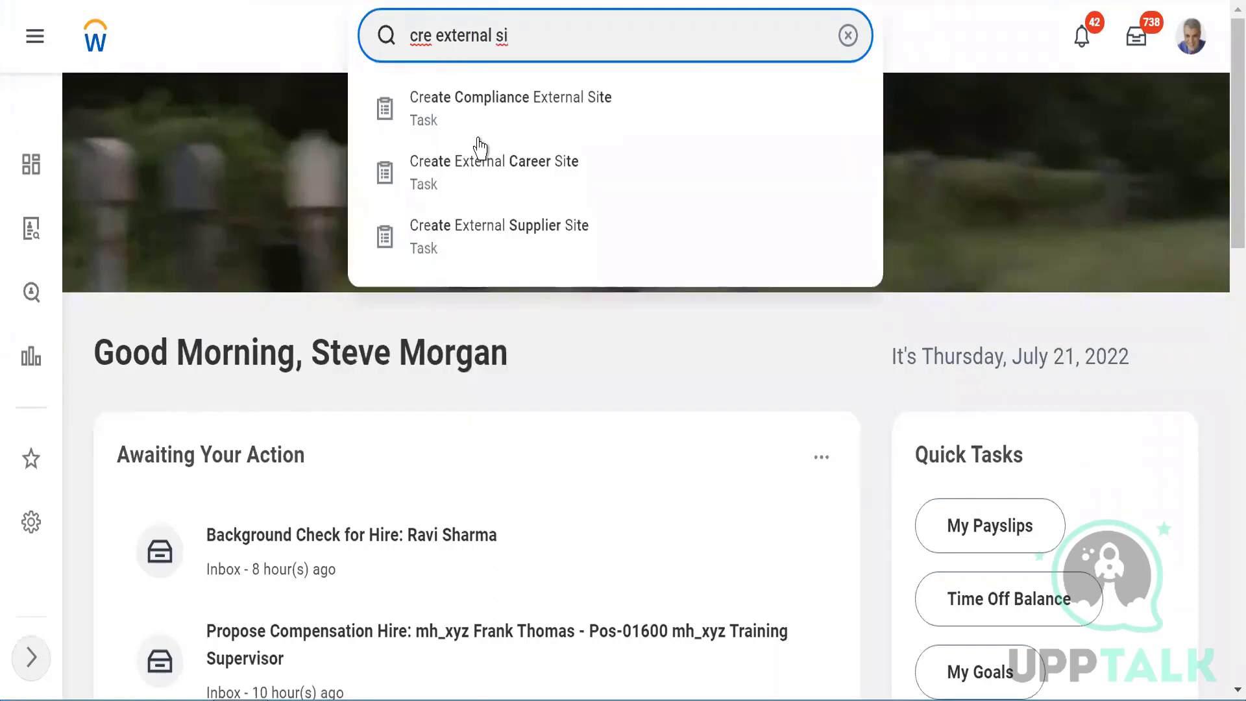
left_click(469, 177)
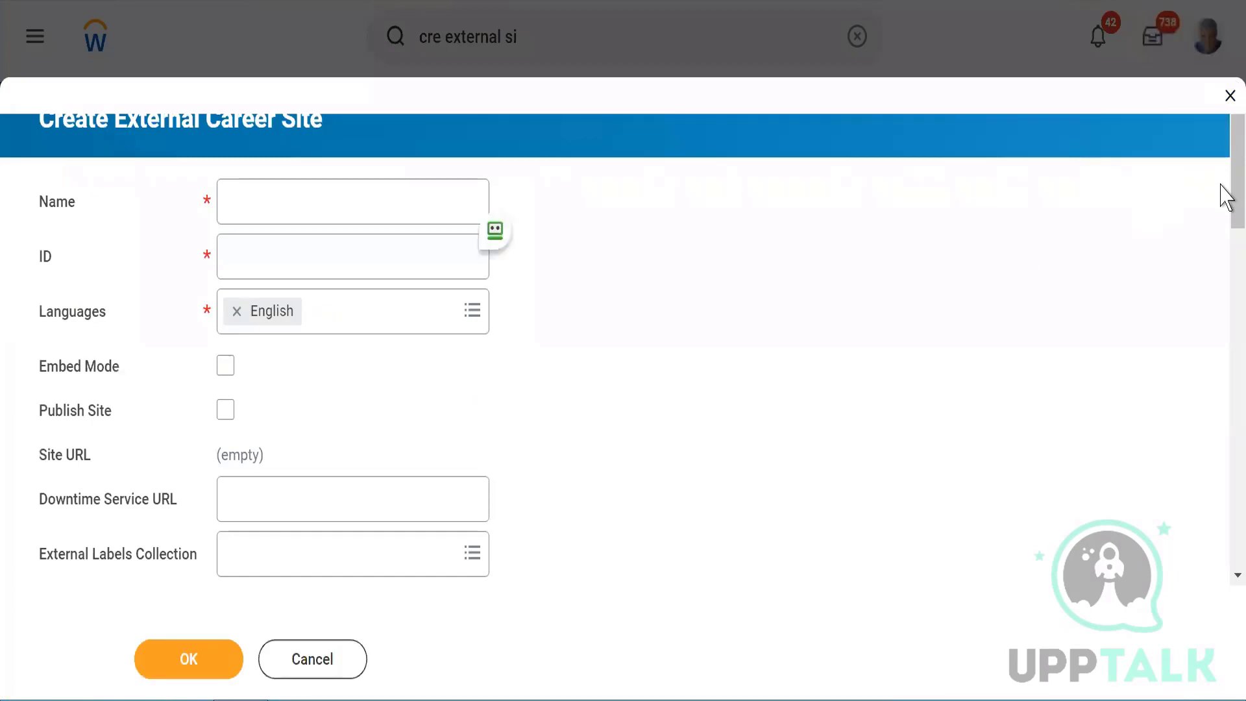
left_click_drag(1224, 196, 1225, 169)
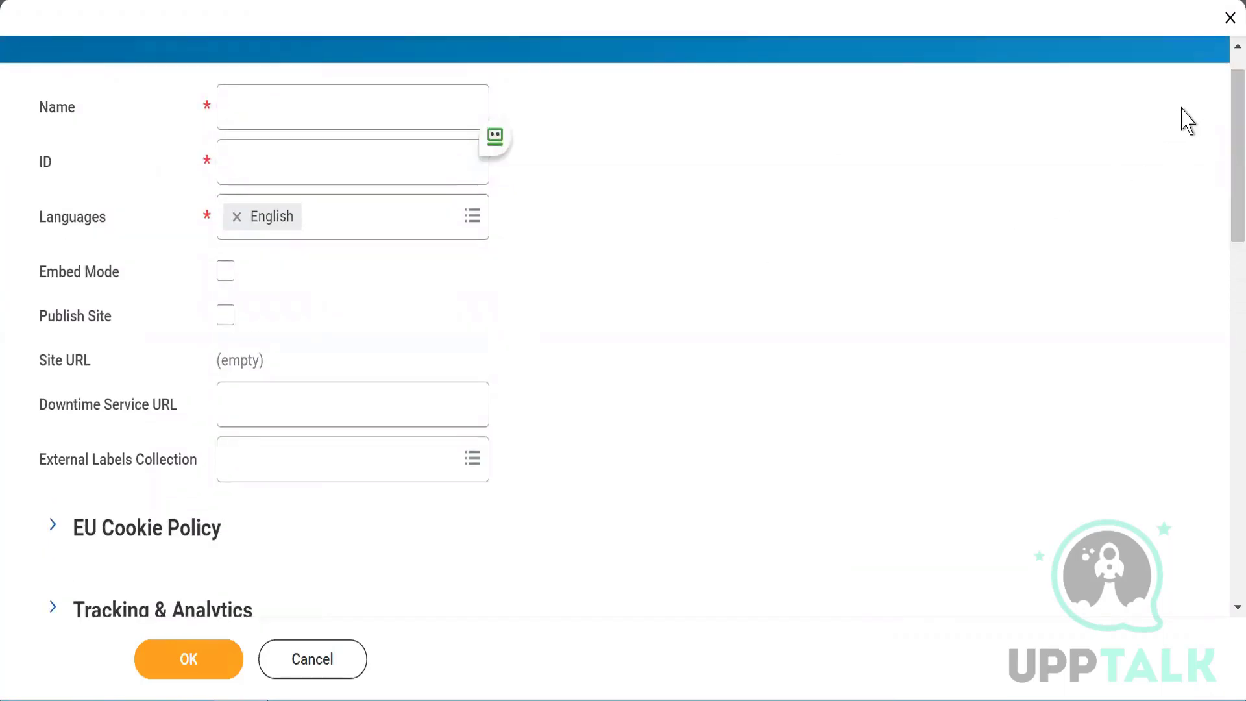
left_click_drag(1227, 100, 1227, 70)
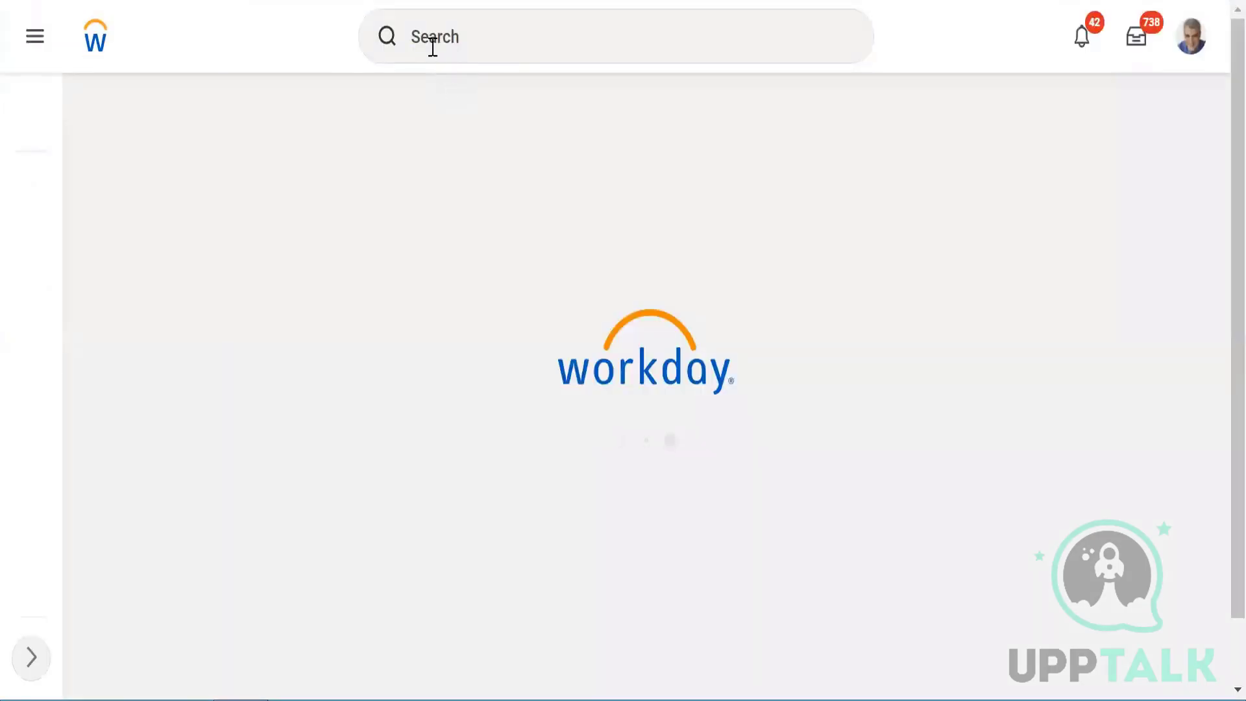
Open Edit External Career Site for the Global Careers site via an 'edit care' search
left_click(433, 47)
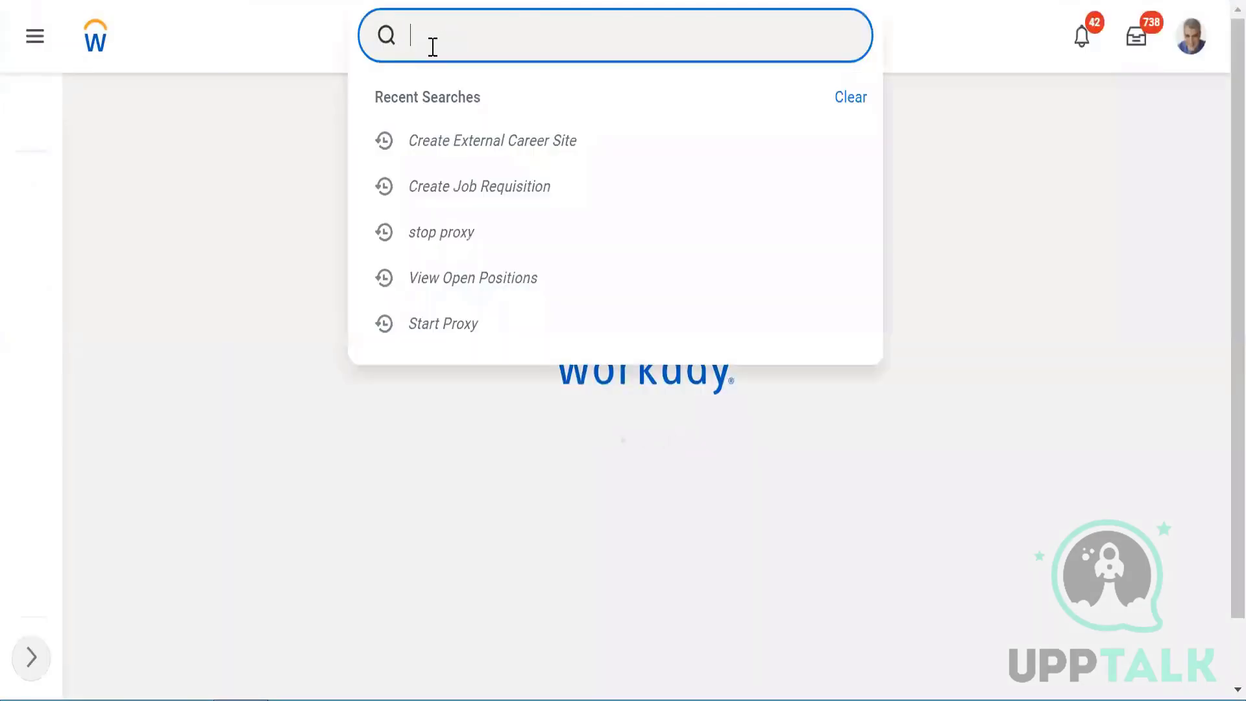
type("edit")
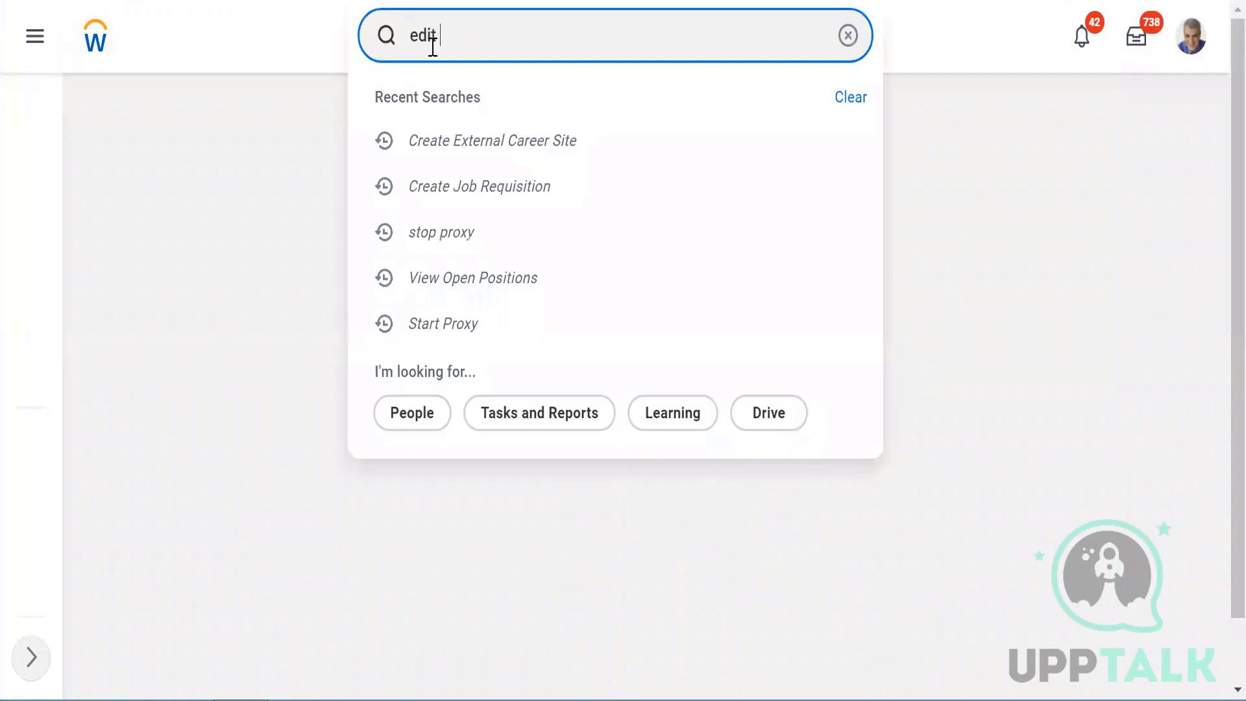
type(" car")
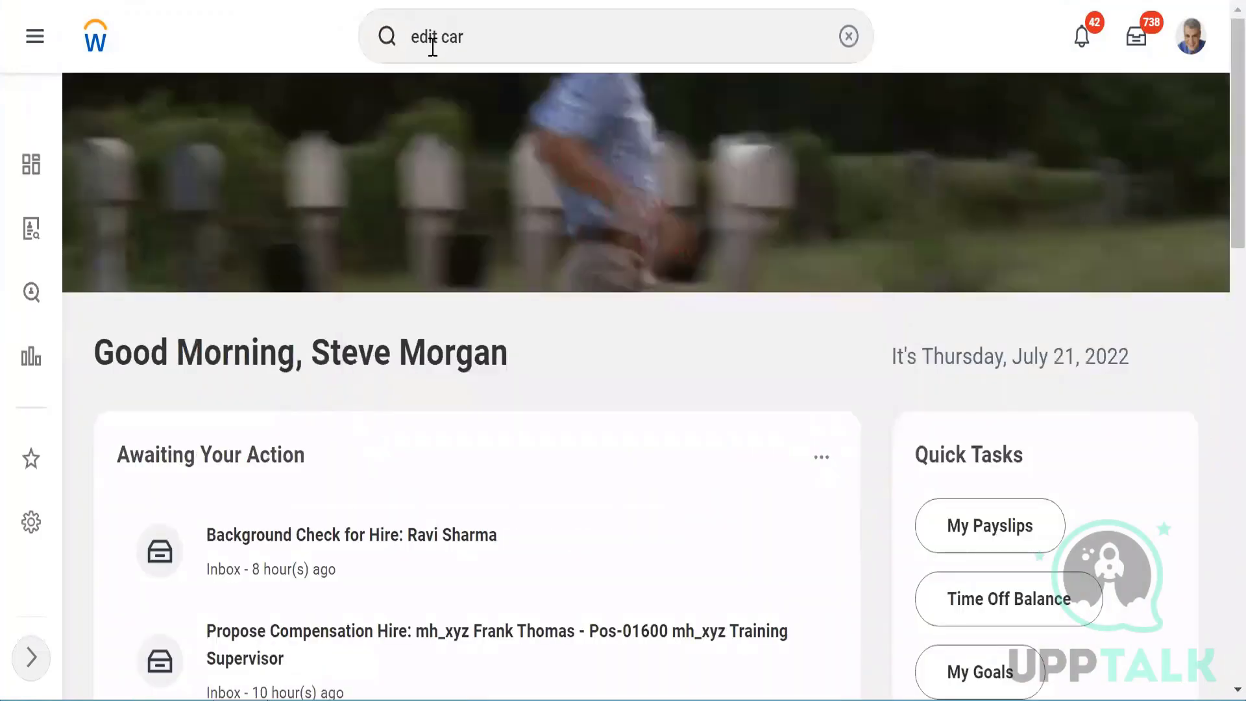
left_click(497, 34)
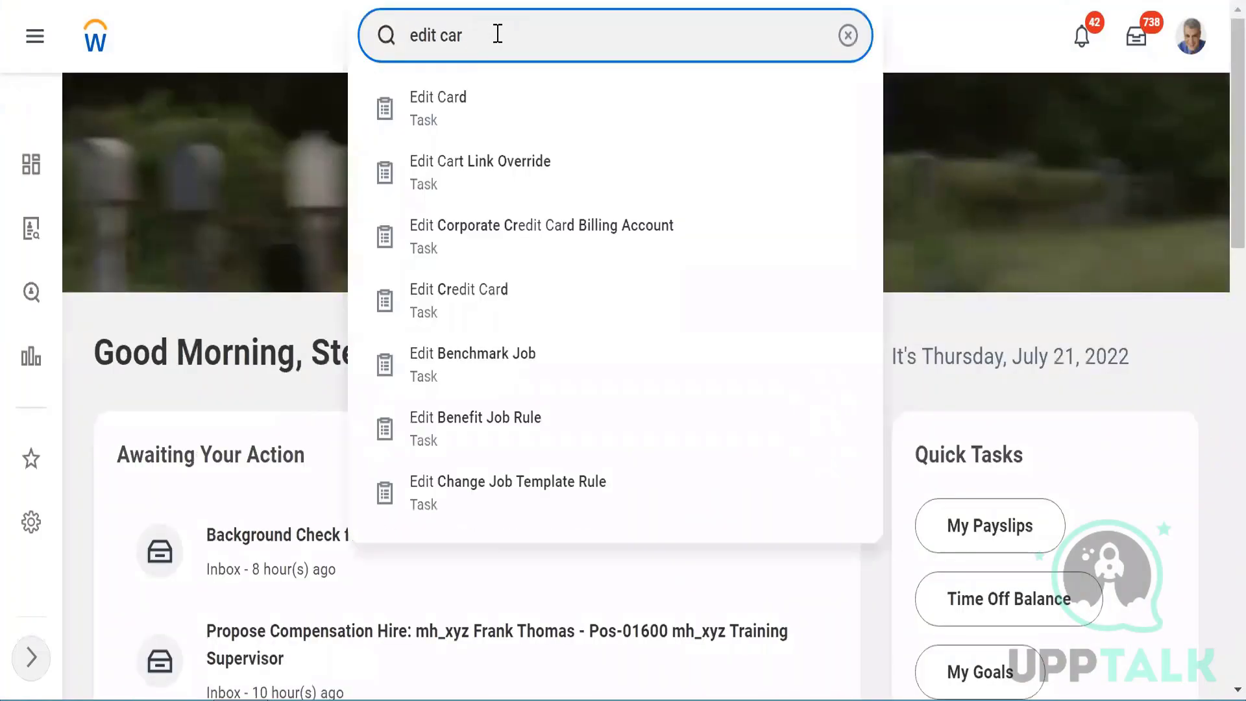
type("e")
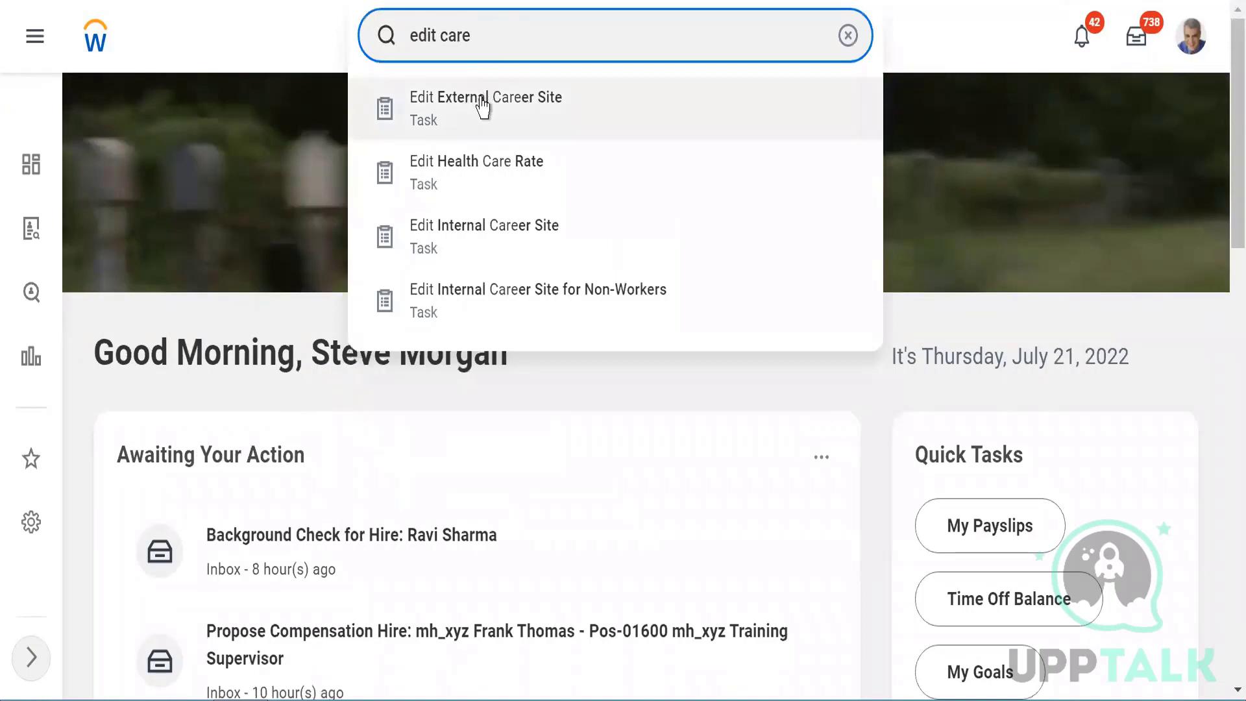
left_click(480, 106)
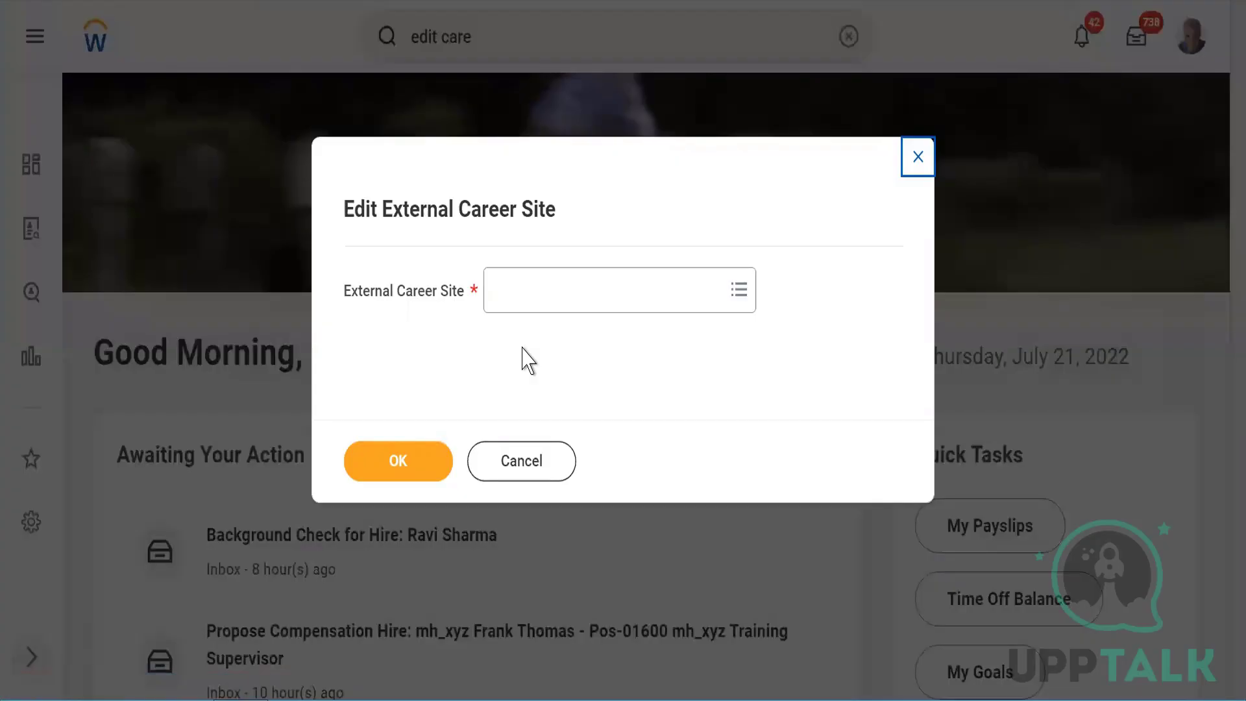
left_click(530, 296)
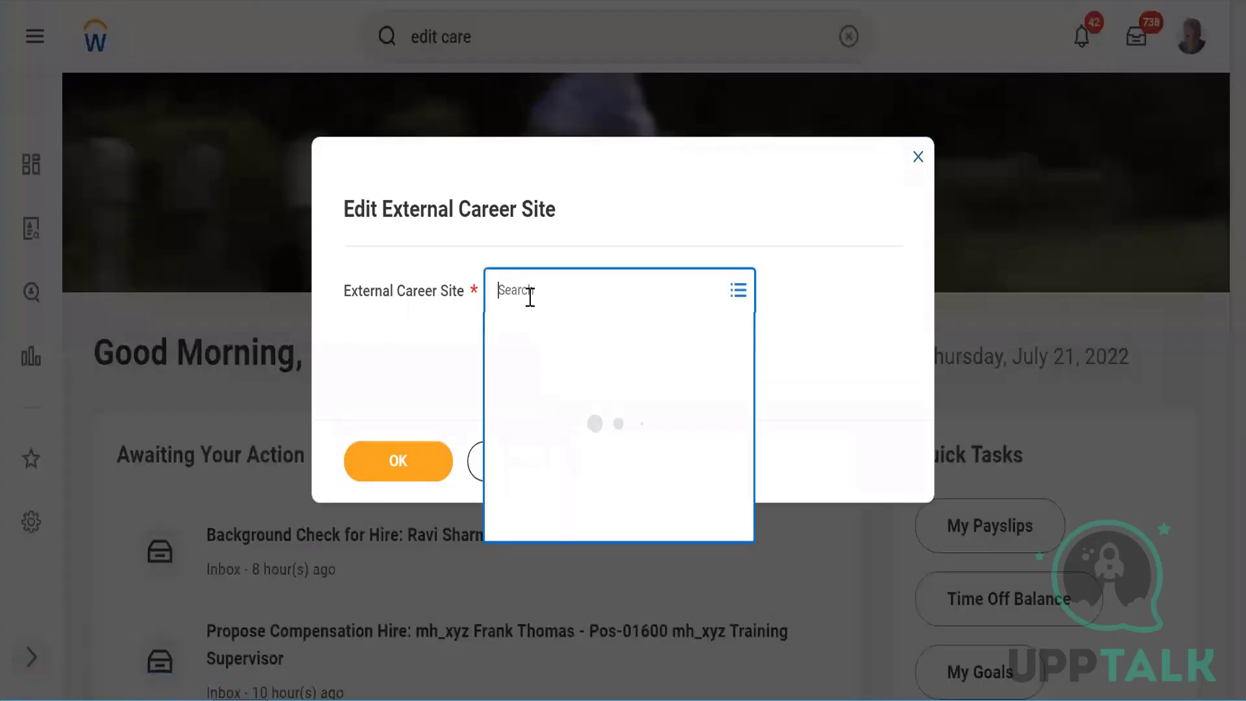
left_click(541, 335)
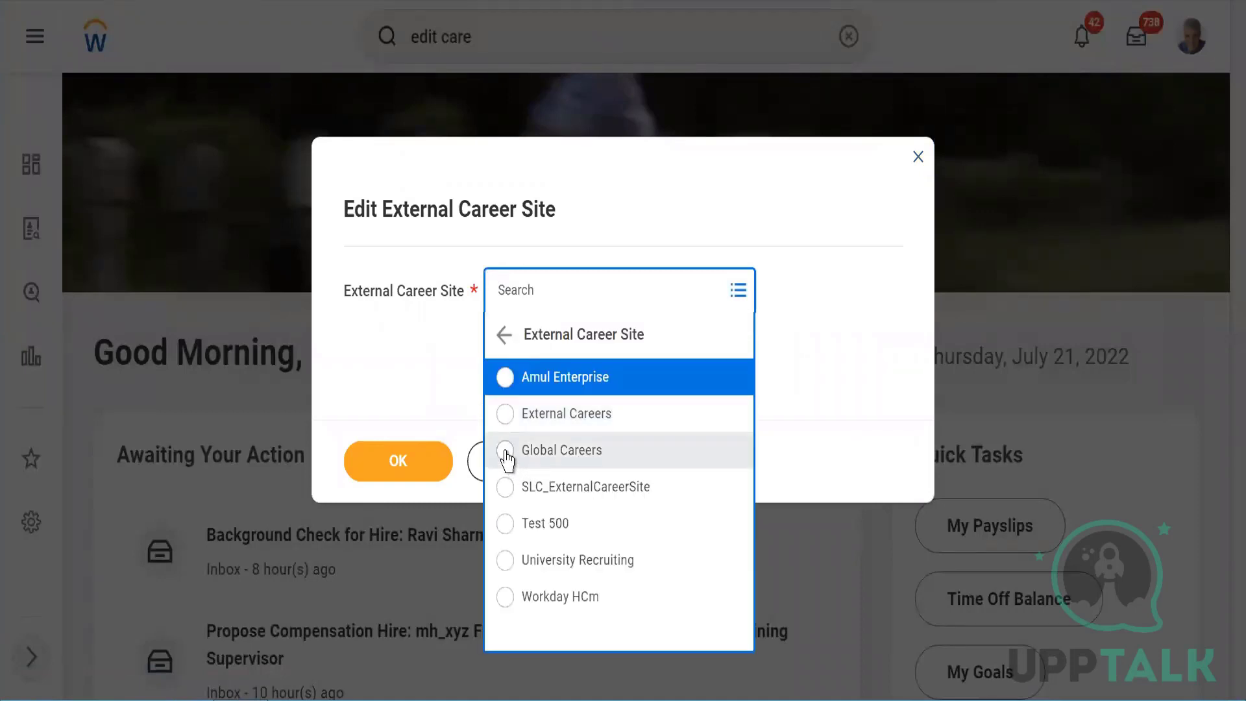
left_click(505, 453)
left_click(402, 466)
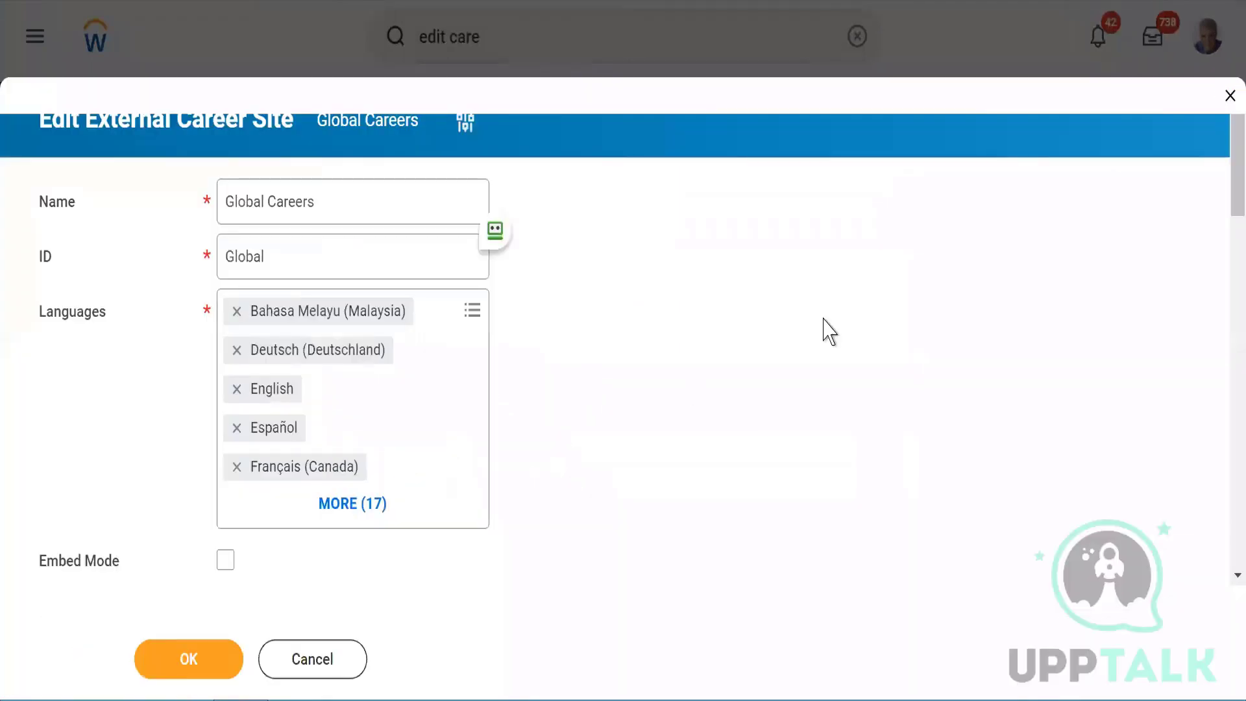
Copy the Global Careers Site URL from its settings
scroll(1221, 260, "down", 10)
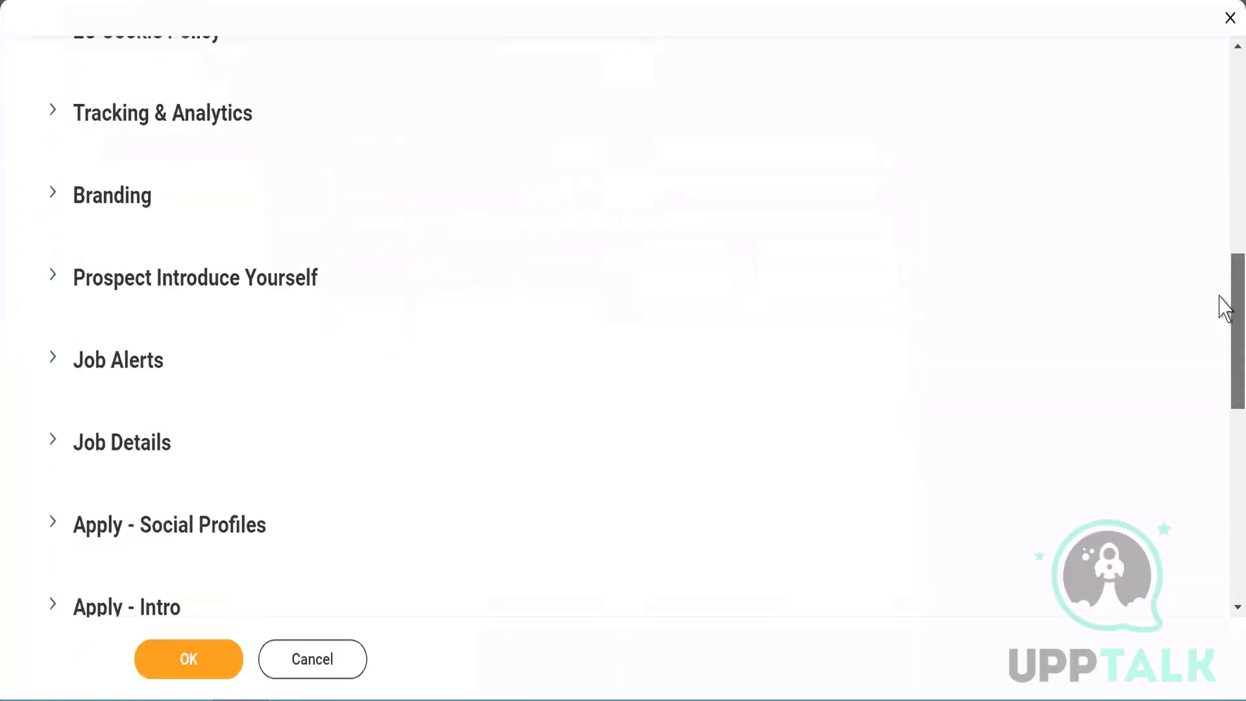
scroll(1220, 286, "up", 5)
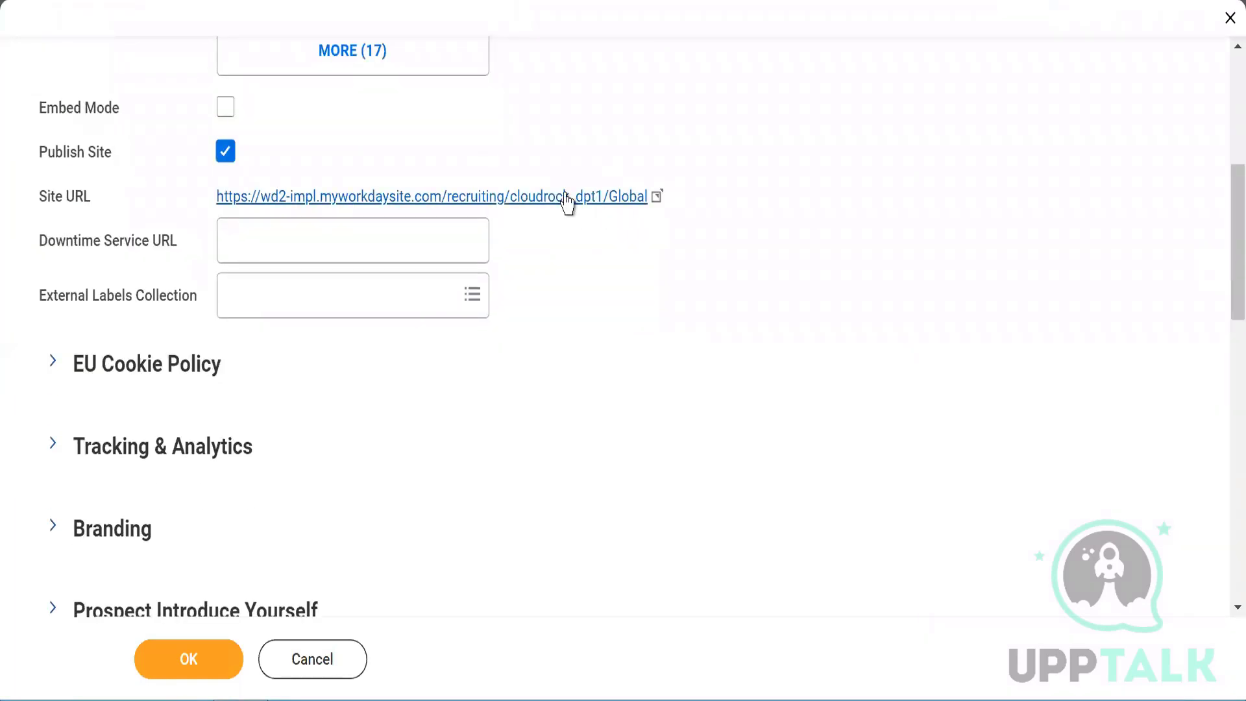
right_click(567, 200)
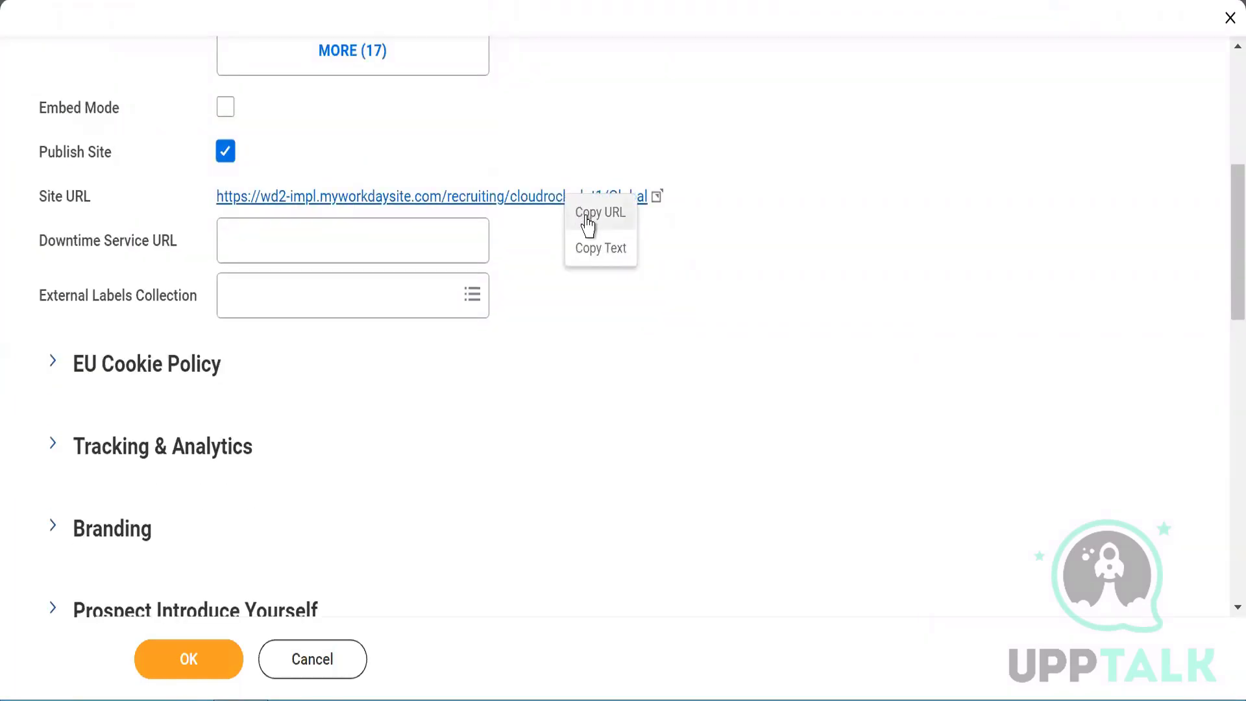
left_click(588, 214)
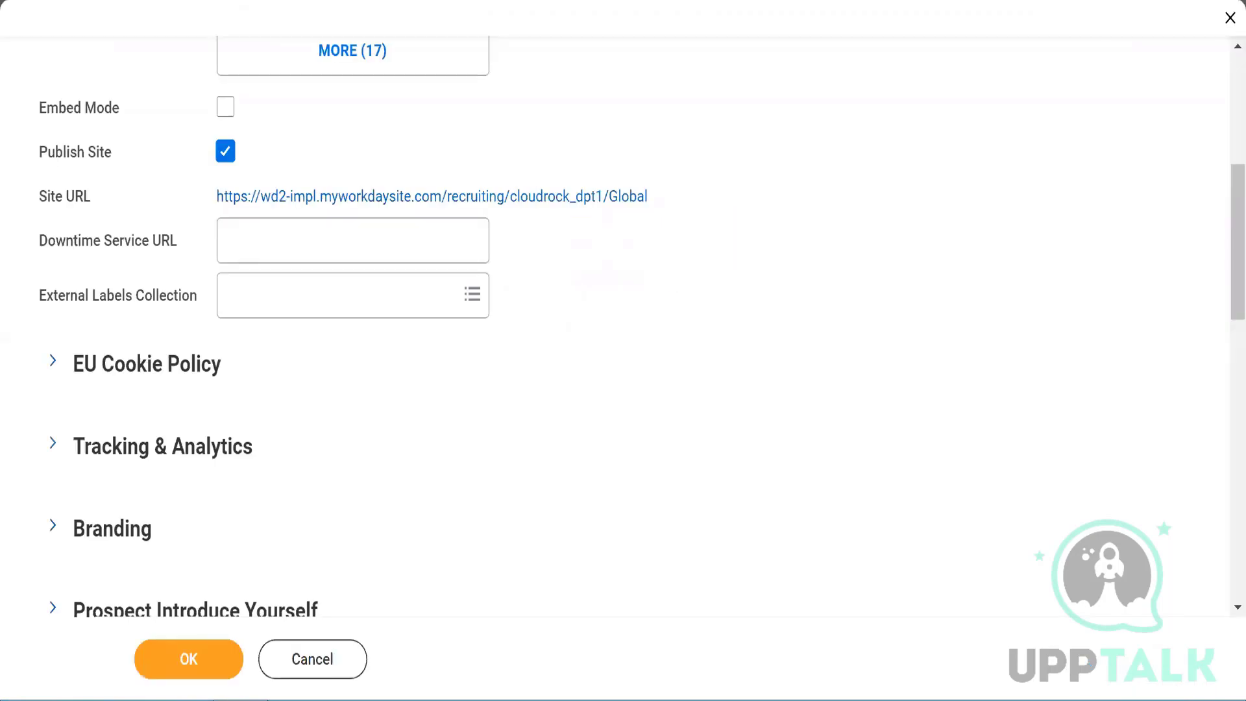
scroll(1227, 83, "up", 5)
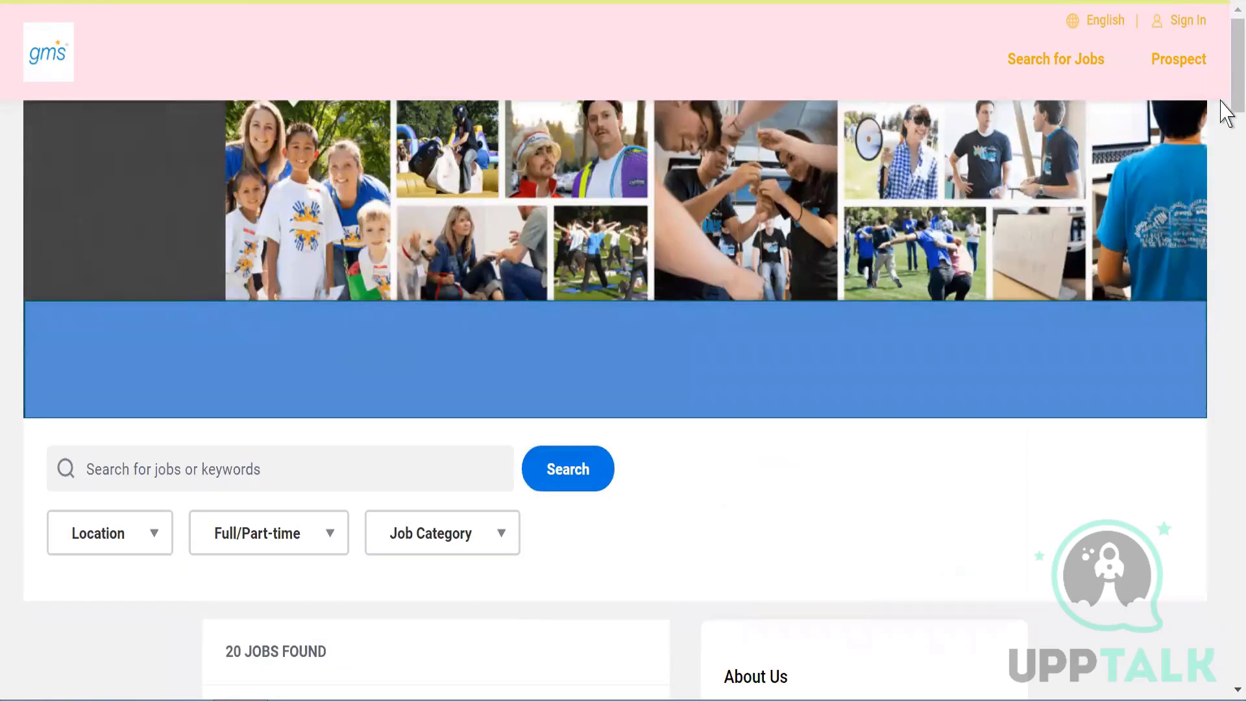
Scroll through the Global Careers job listings down to the executive positions
mouse_move(1219, 100)
left_mouse_down()
mouse_move(1221, 207)
mouse_move(1227, 81)
left_mouse_up()
scroll(1221, 207, "down", 1)
left_click_drag(1221, 76, 1213, 14)
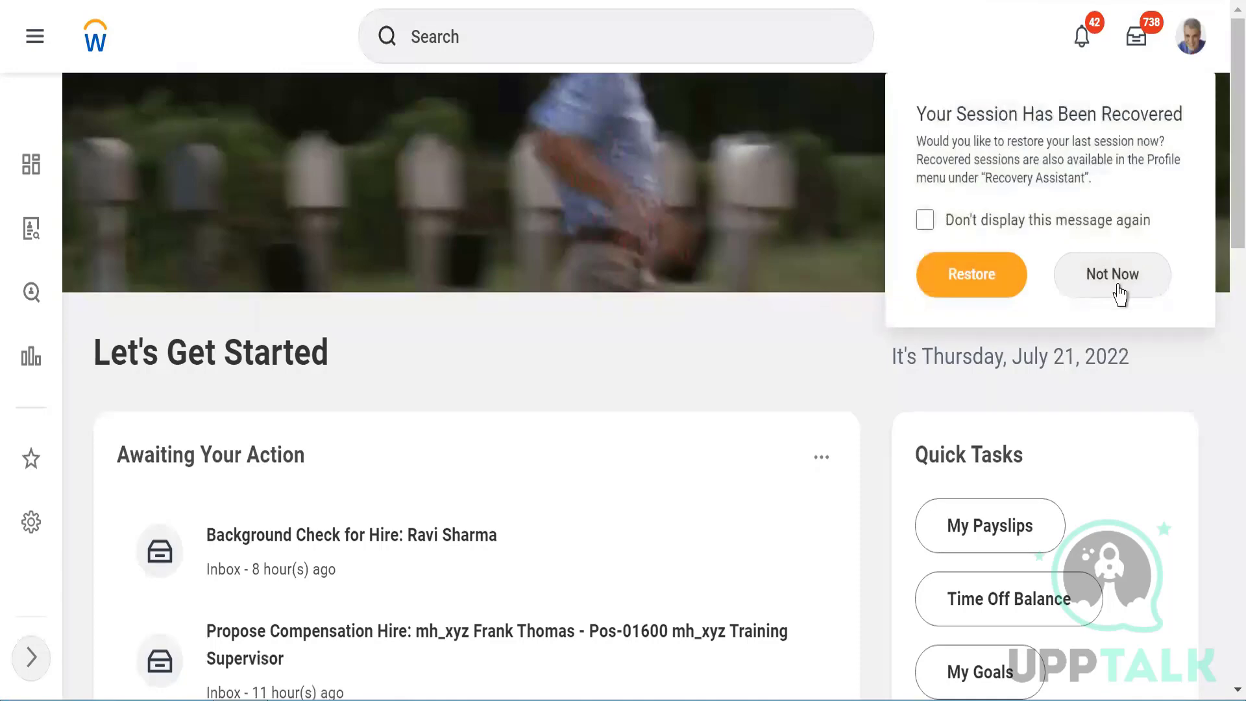
Dismiss the session recovery prompt and scroll the WORKDAY HCM Course Content document toward Chapter 4
left_click(1118, 295)
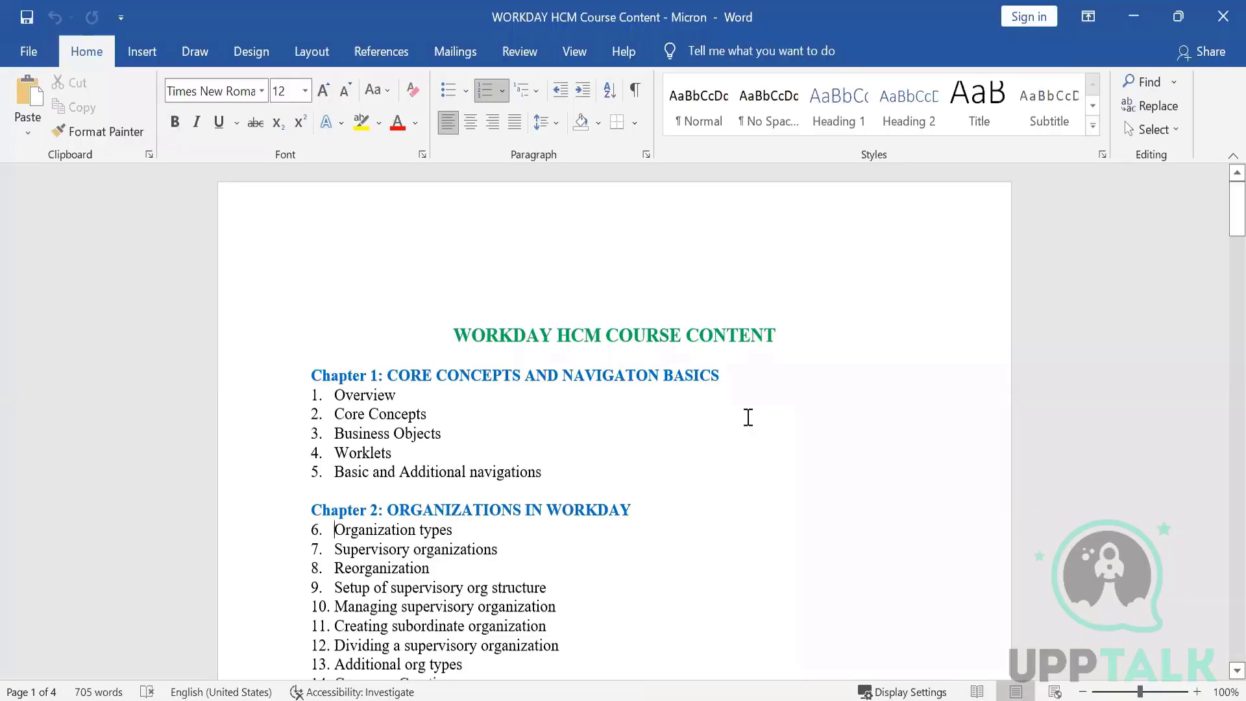
scroll(747, 419, "down", 1)
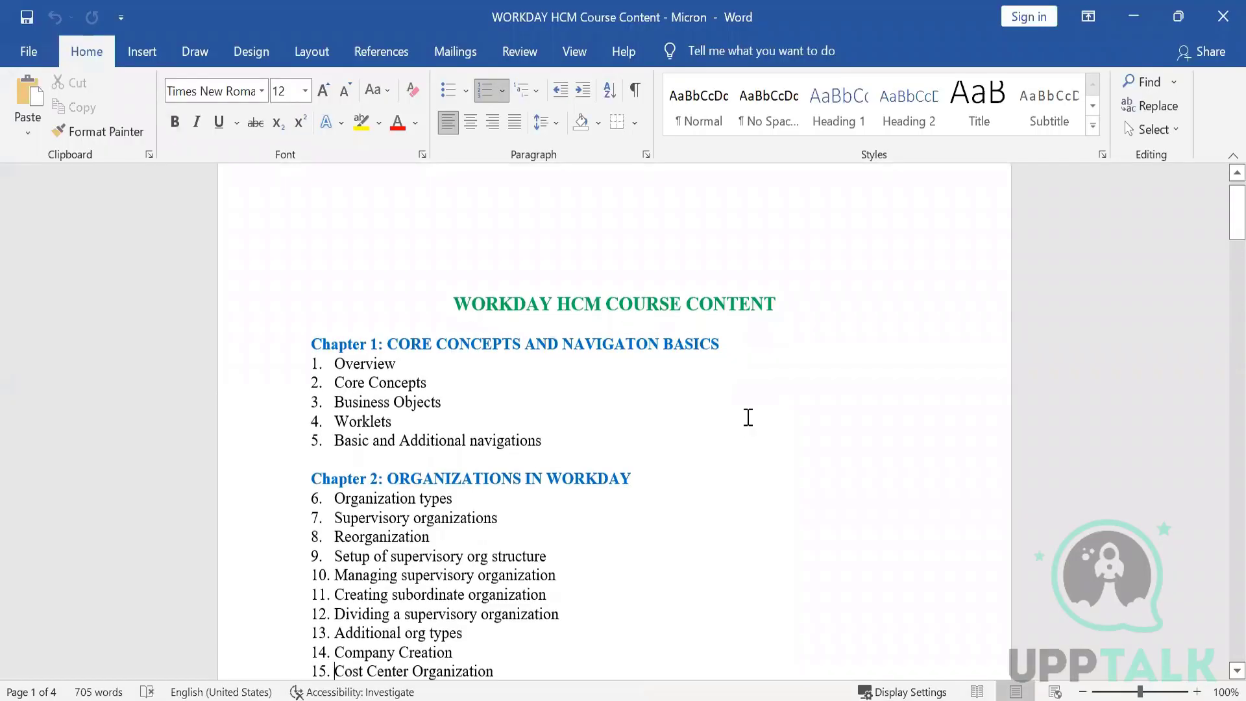
scroll(748, 419, "down", 6)
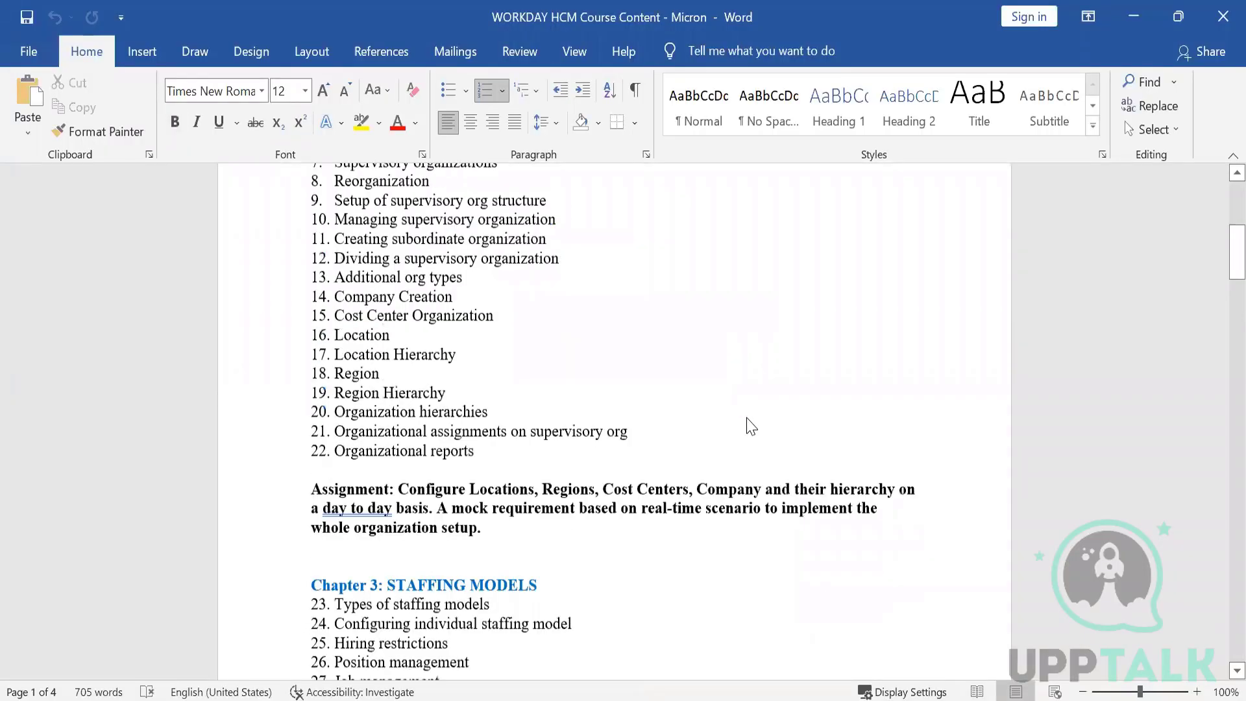
scroll(746, 419, "down", 10)
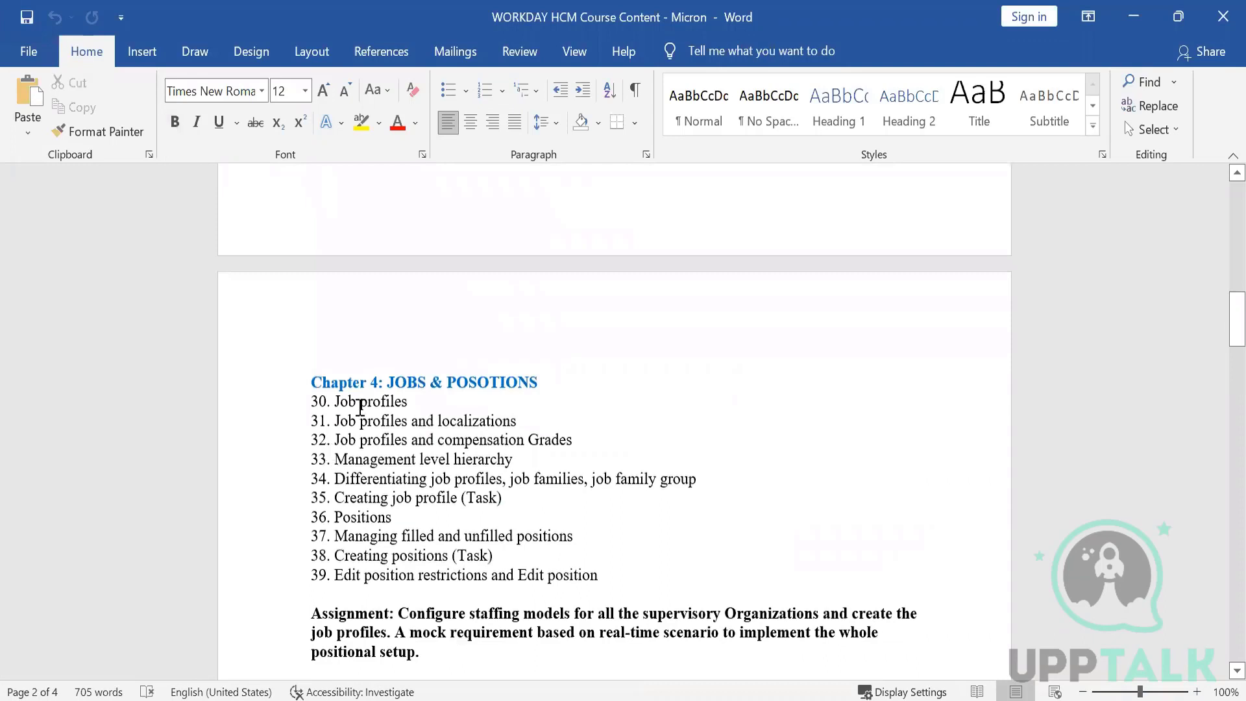
double_click(362, 404)
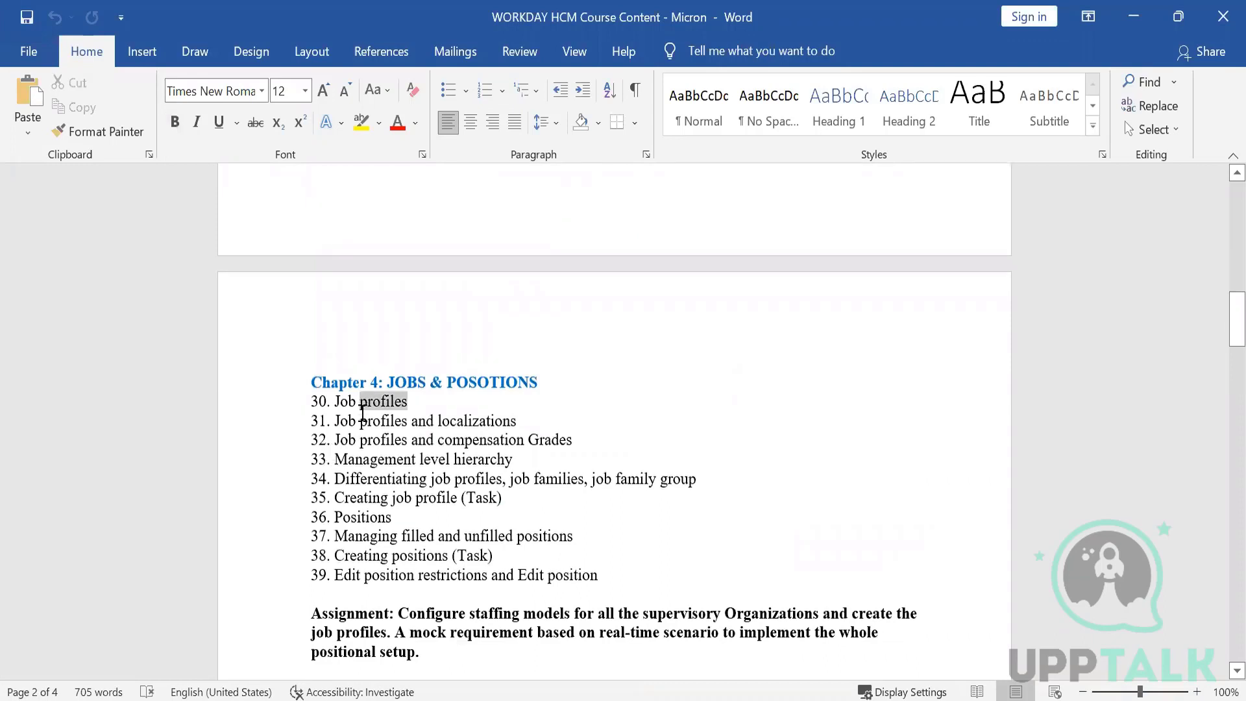
left_click(362, 409)
triple_click(364, 422)
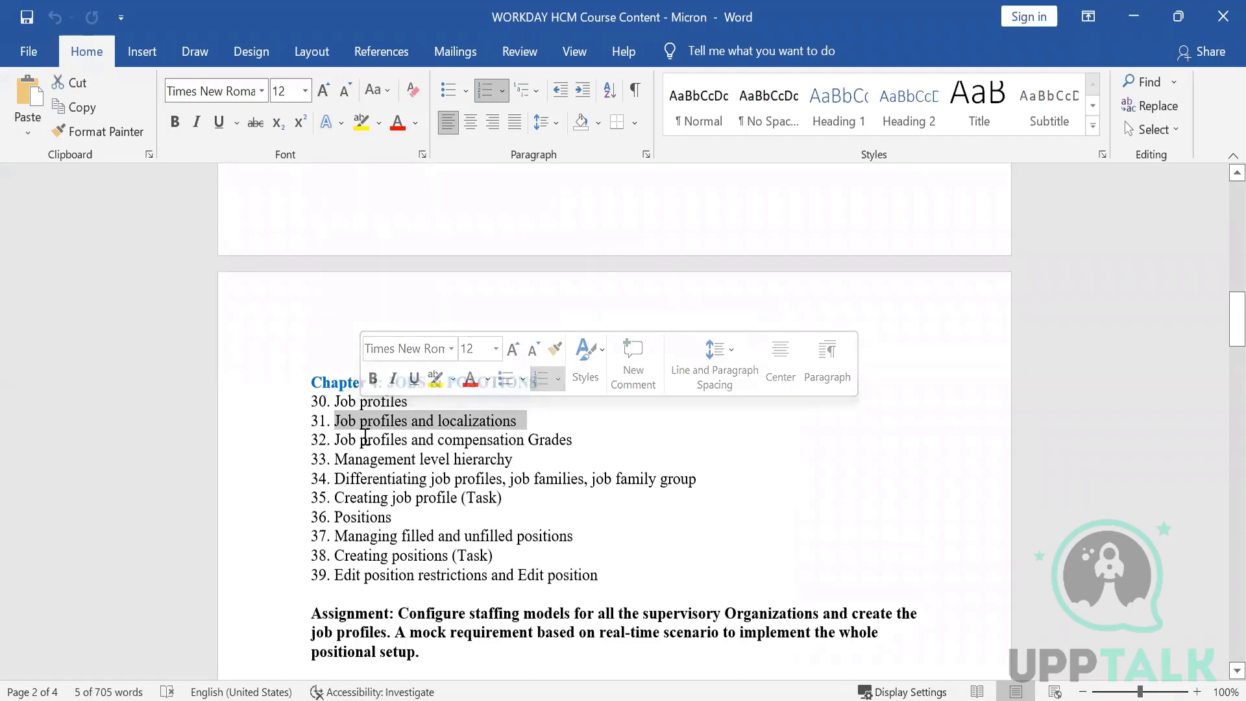
triple_click(365, 441)
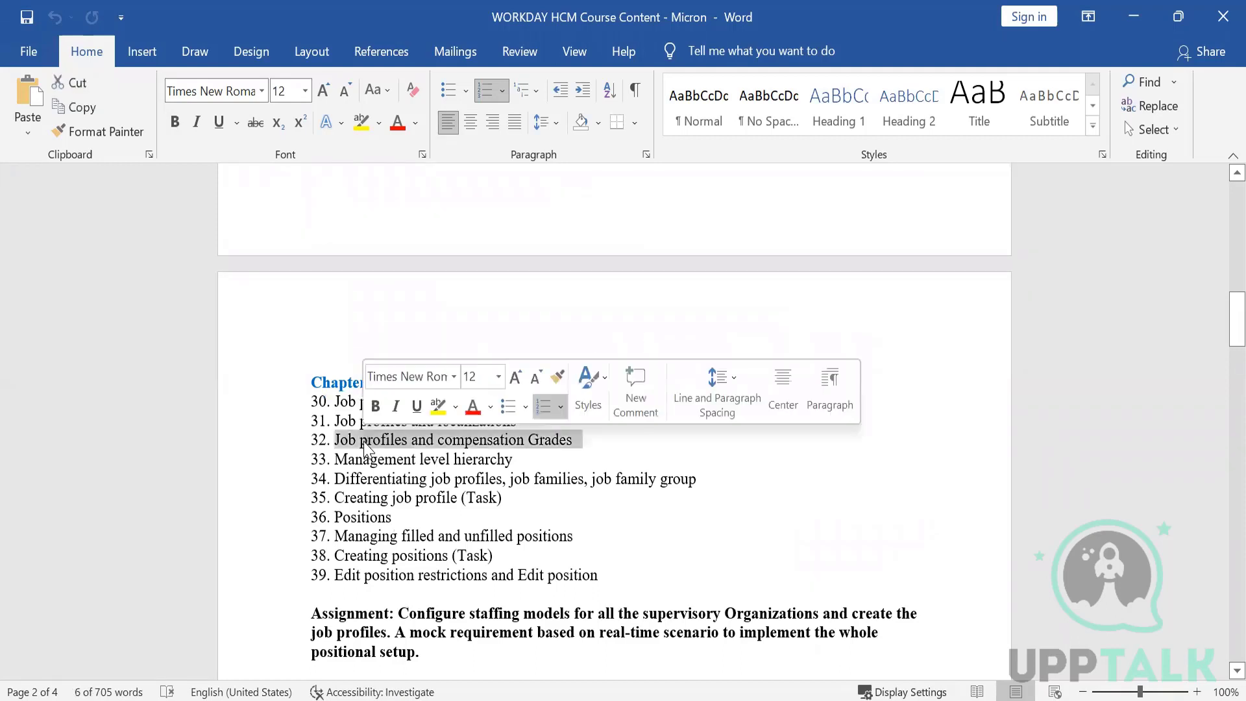
left_click(457, 442)
left_click_drag(436, 441, 569, 443)
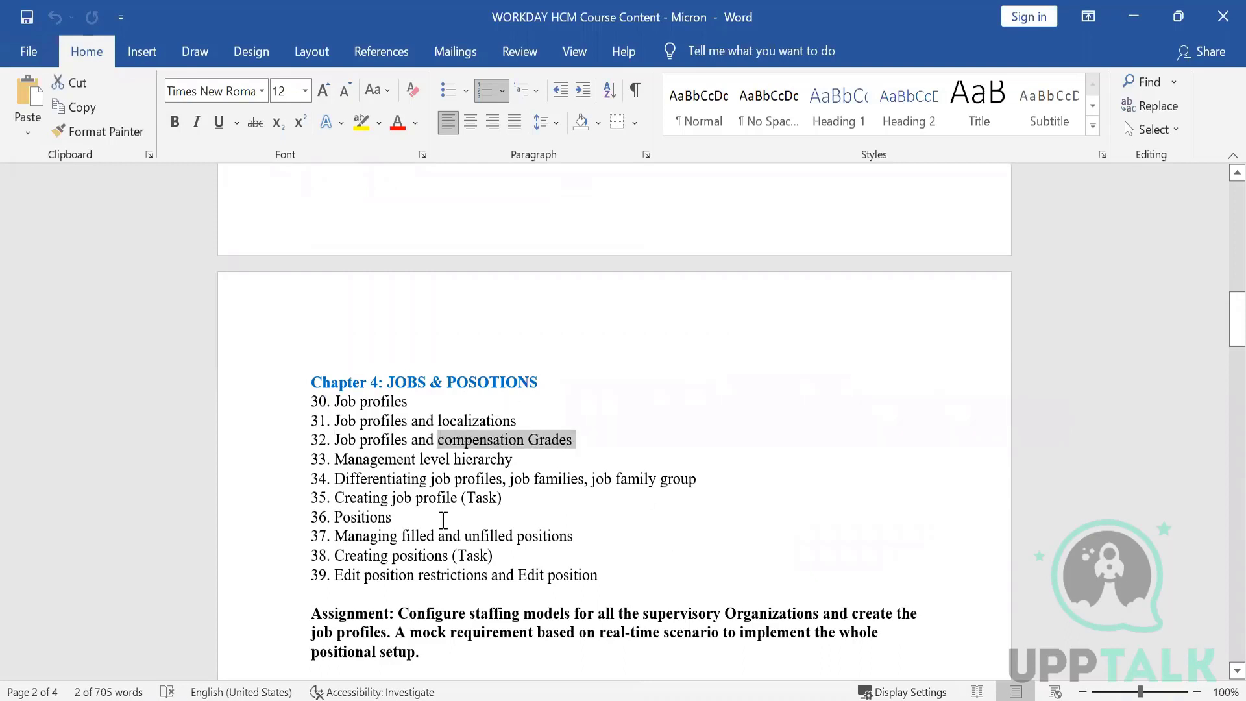
triple_click(344, 462)
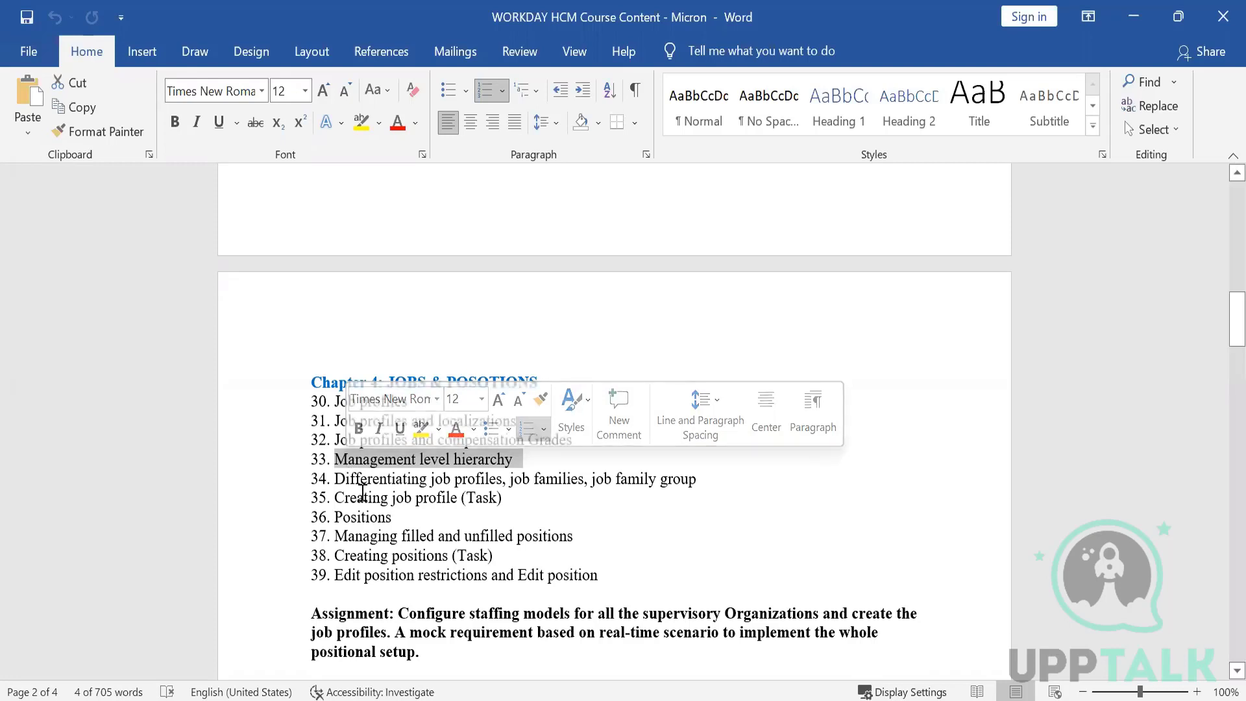
left_click_drag(429, 484, 692, 484)
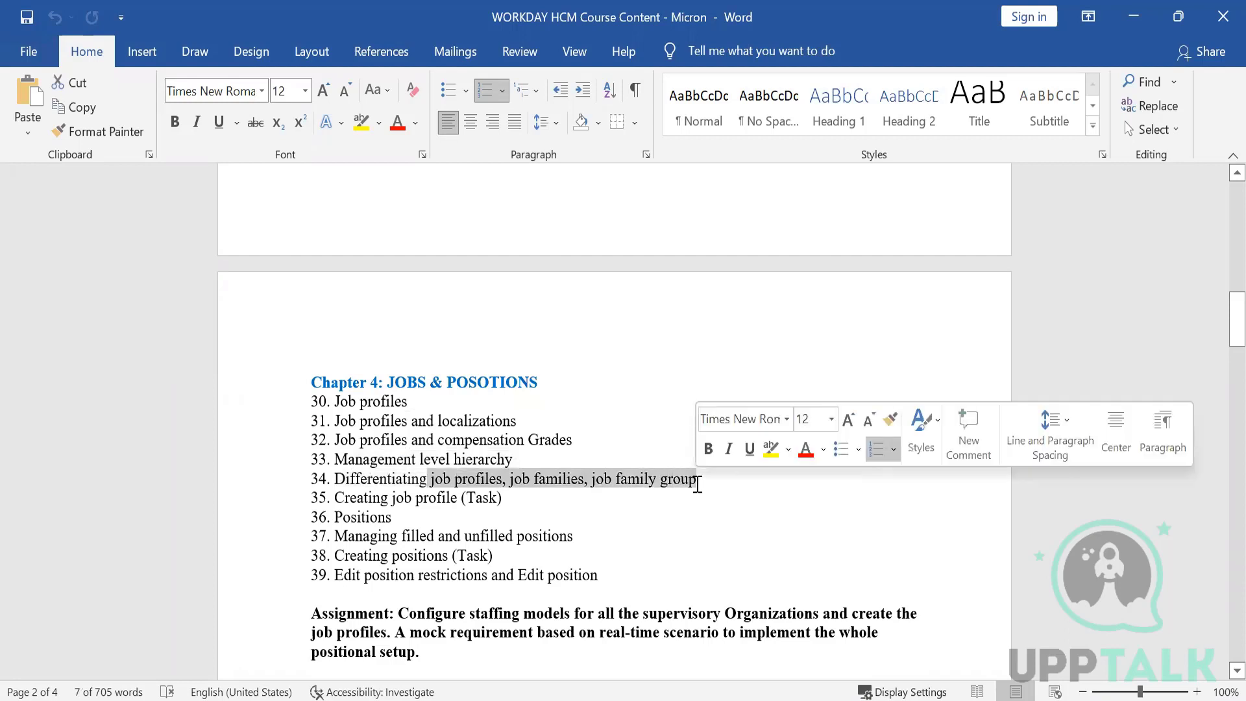
double_click(546, 513)
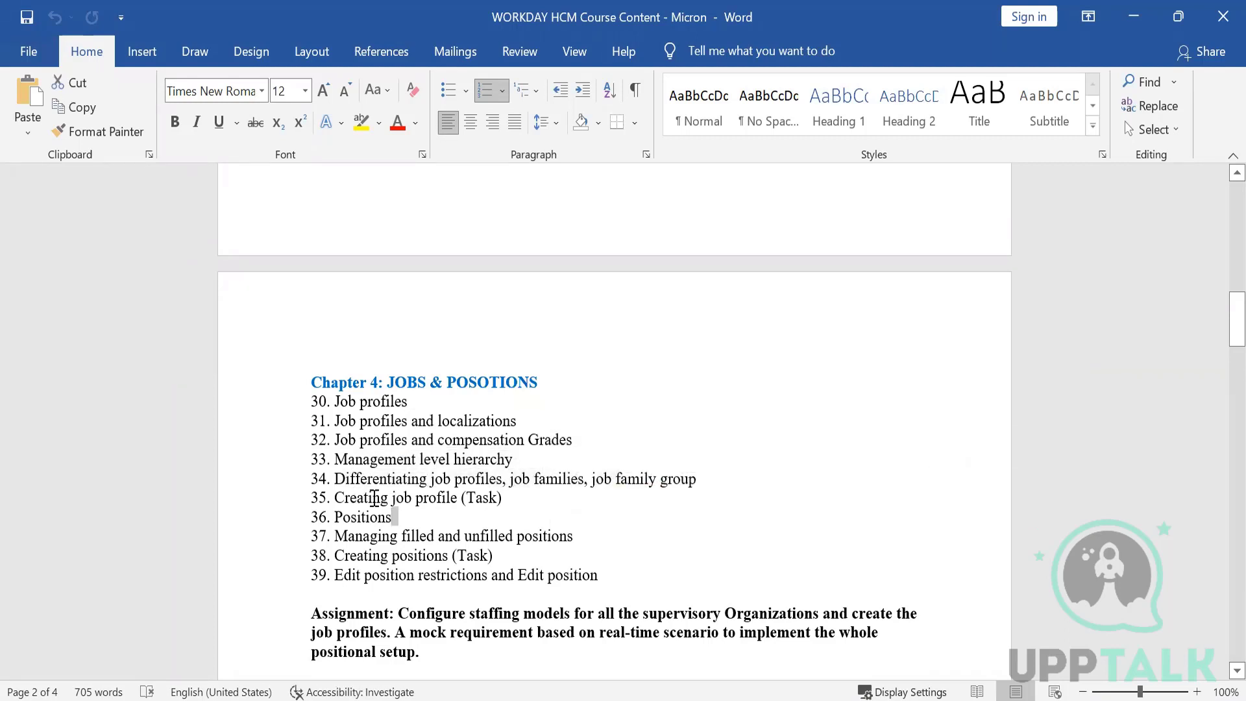
left_click_drag(370, 498, 511, 498)
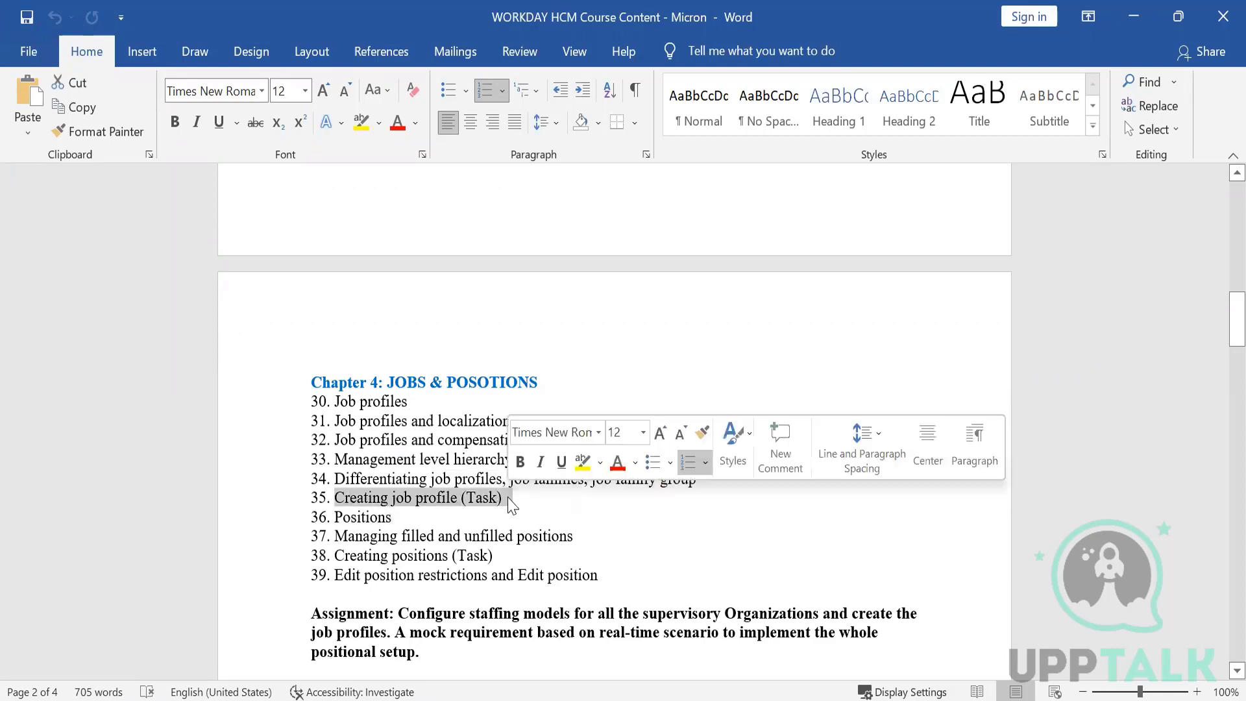
double_click(349, 516)
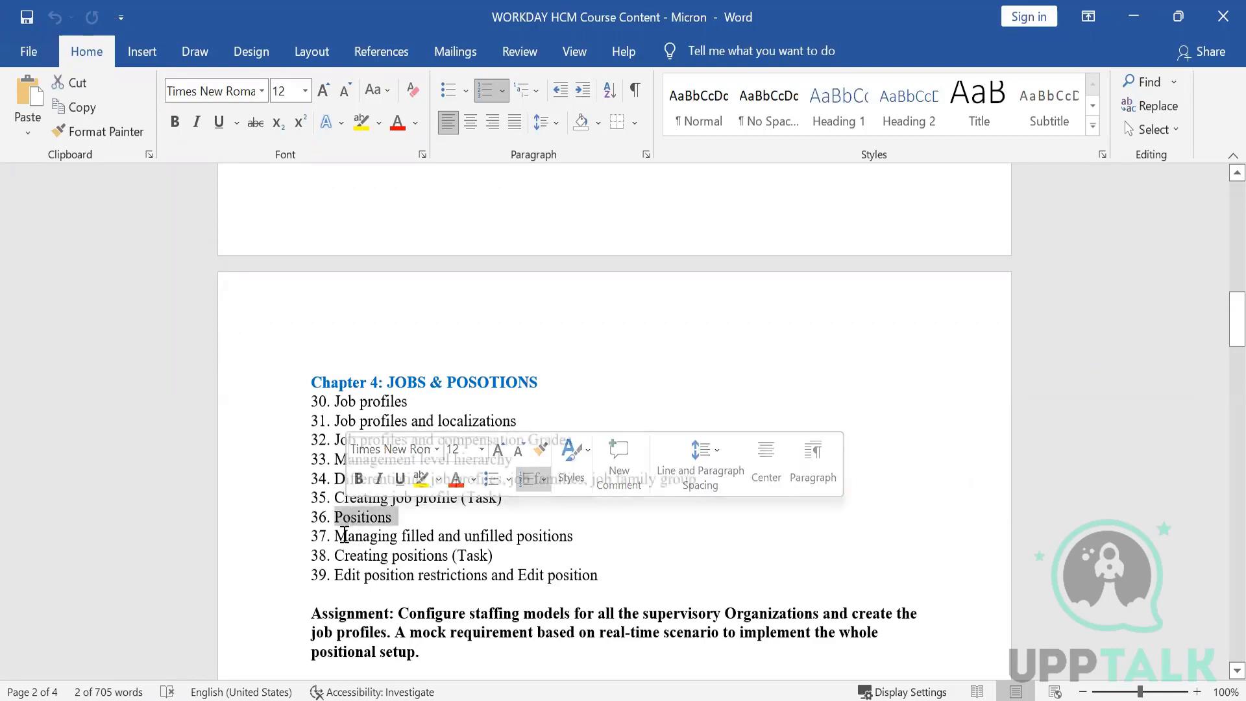
left_click_drag(344, 535, 362, 555)
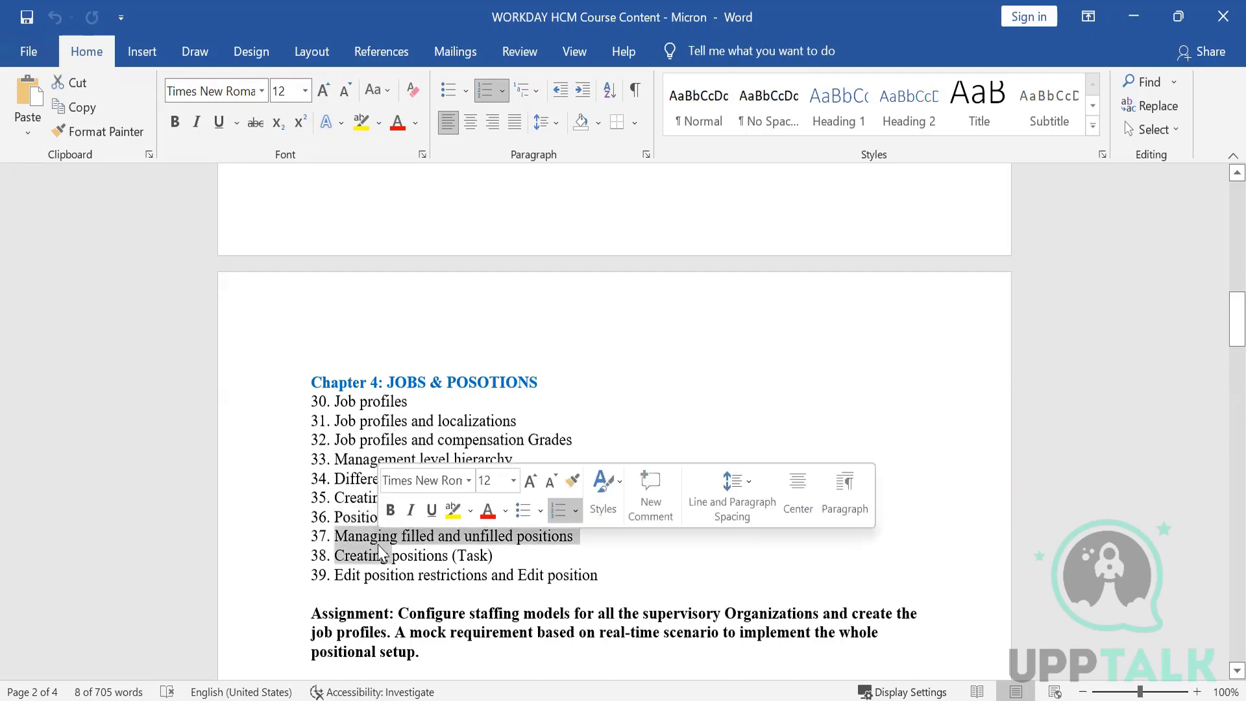
left_click(490, 539)
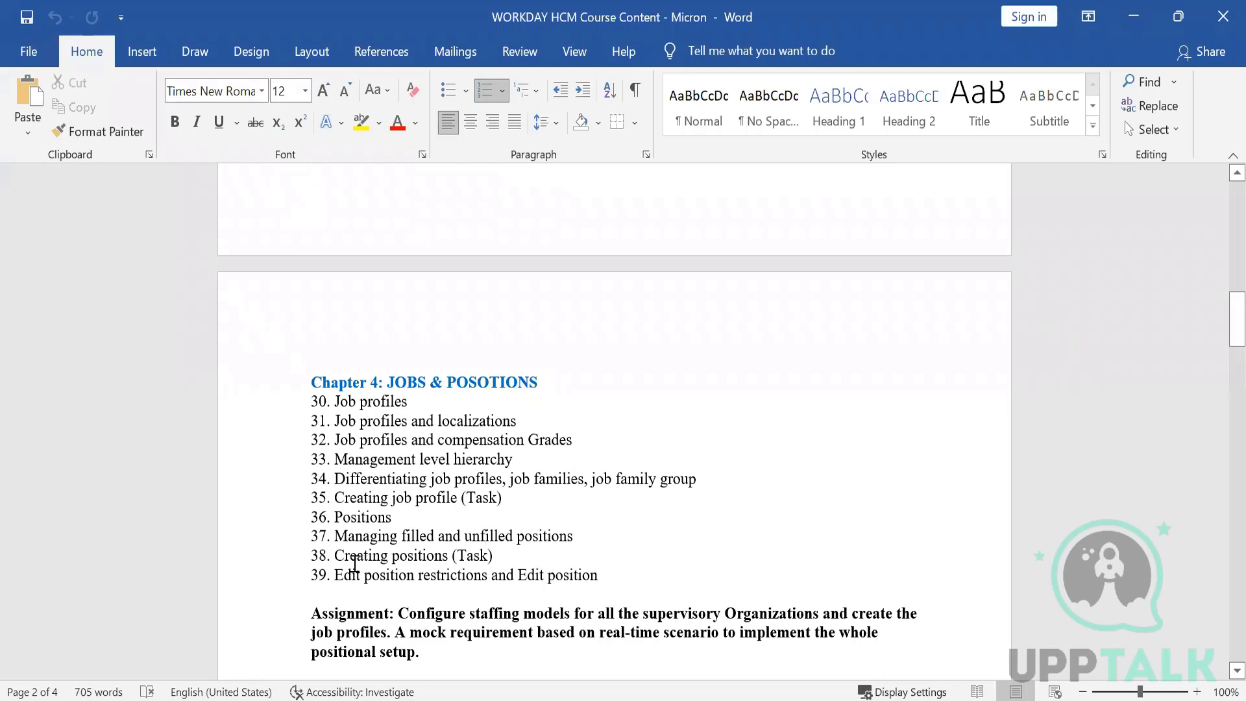
left_click_drag(360, 557, 451, 556)
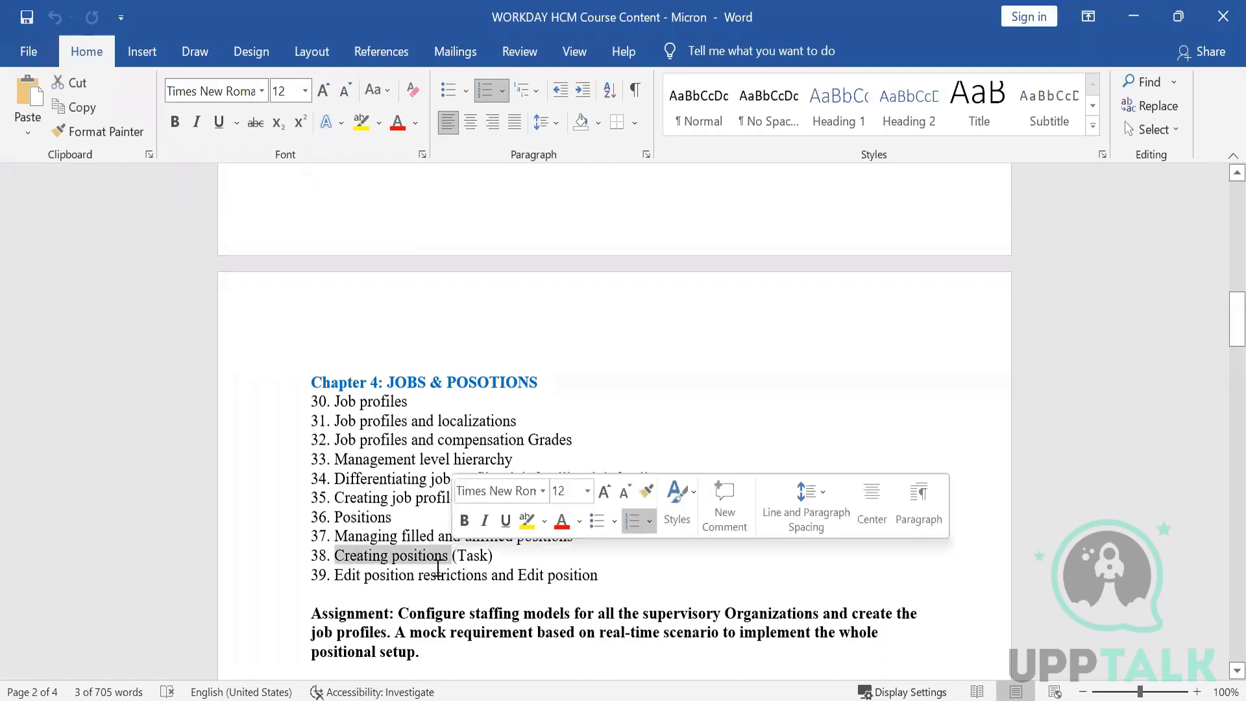
left_click_drag(335, 575, 461, 580)
double_click(536, 576)
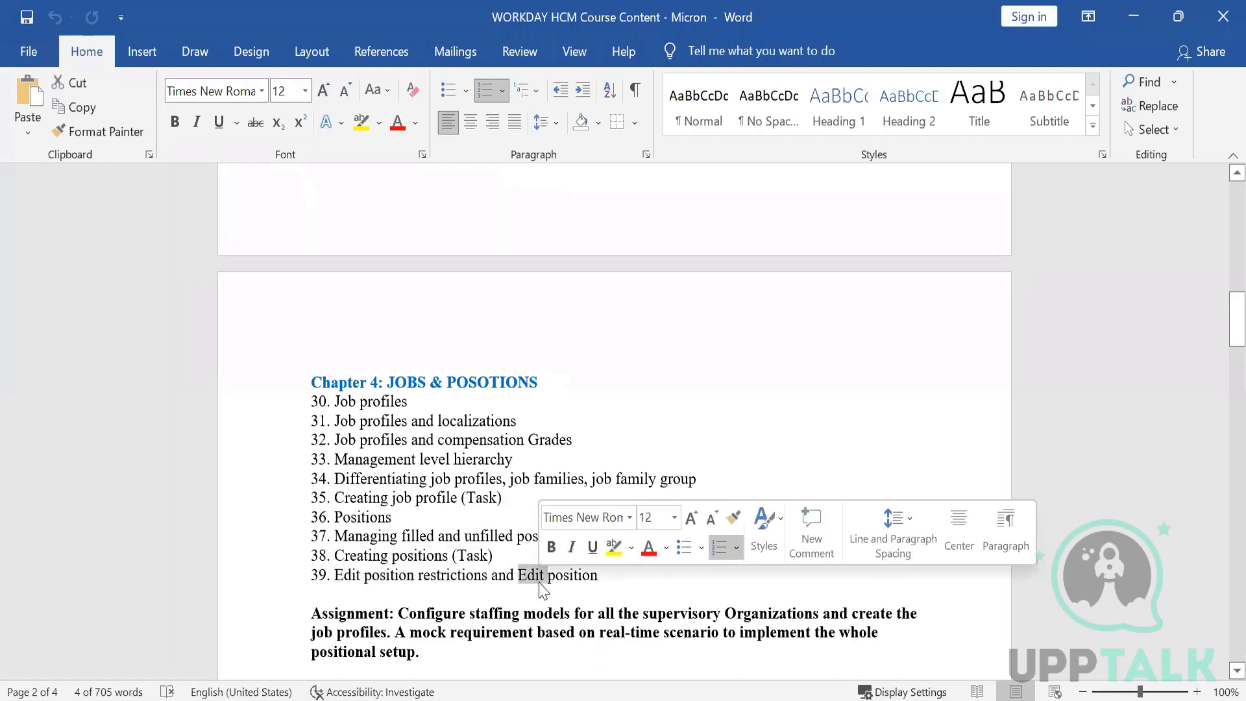
left_click(490, 573)
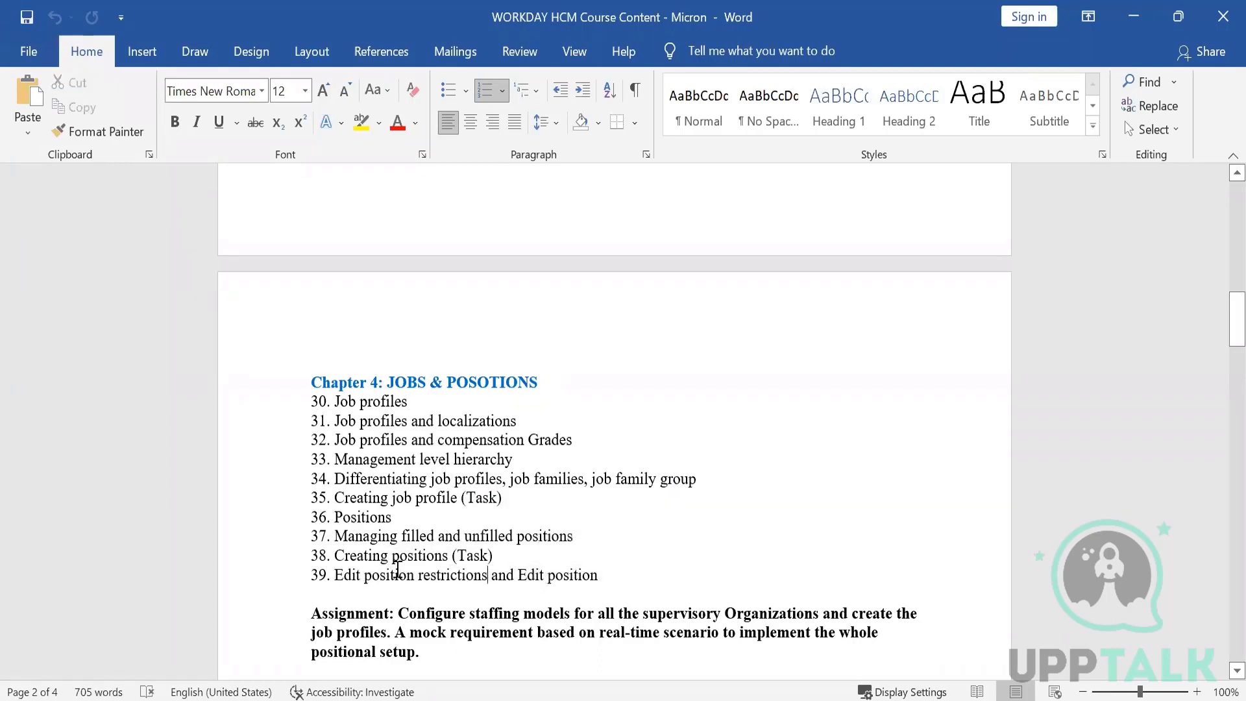
left_click_drag(334, 573, 421, 572)
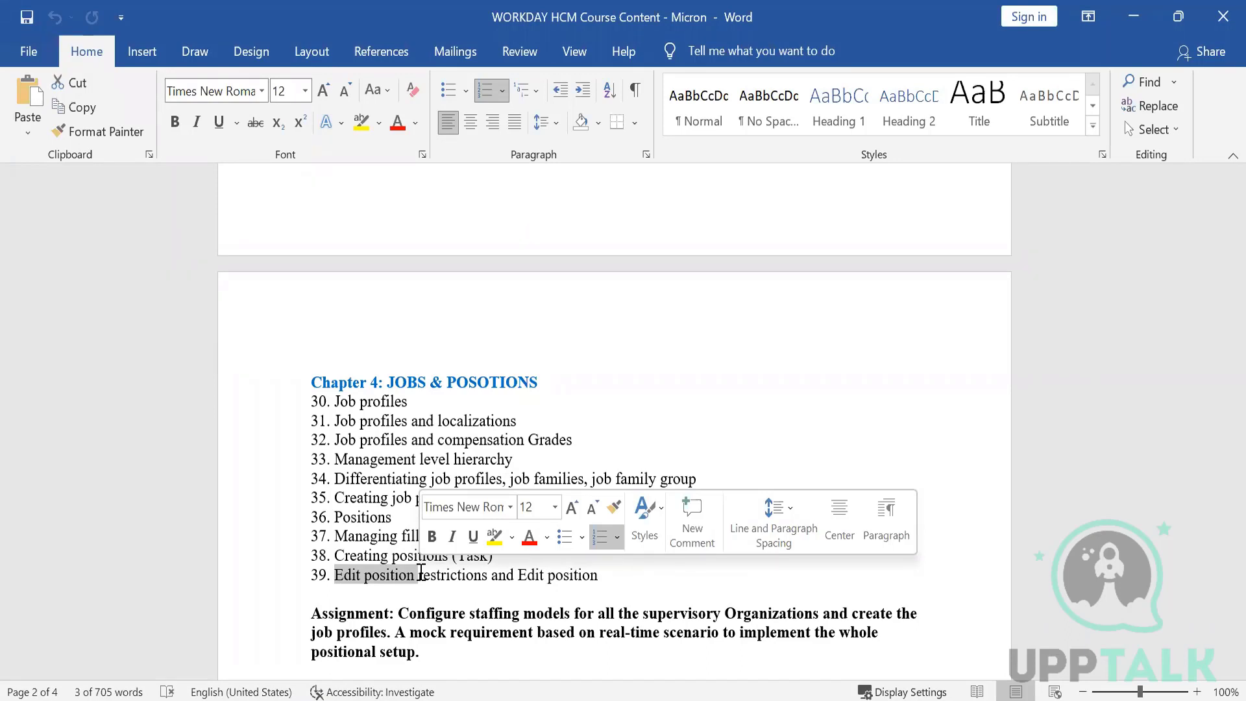
left_click(421, 572)
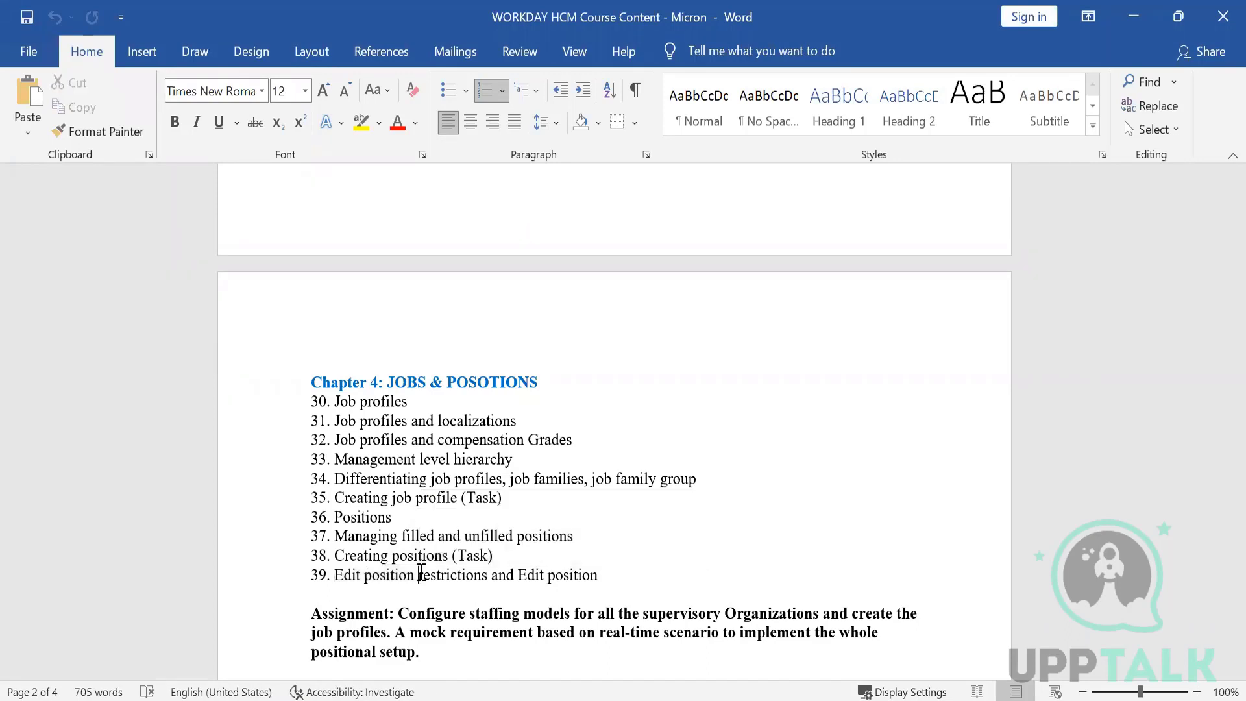
left_click(336, 575)
left_click_drag(365, 582, 315, 592)
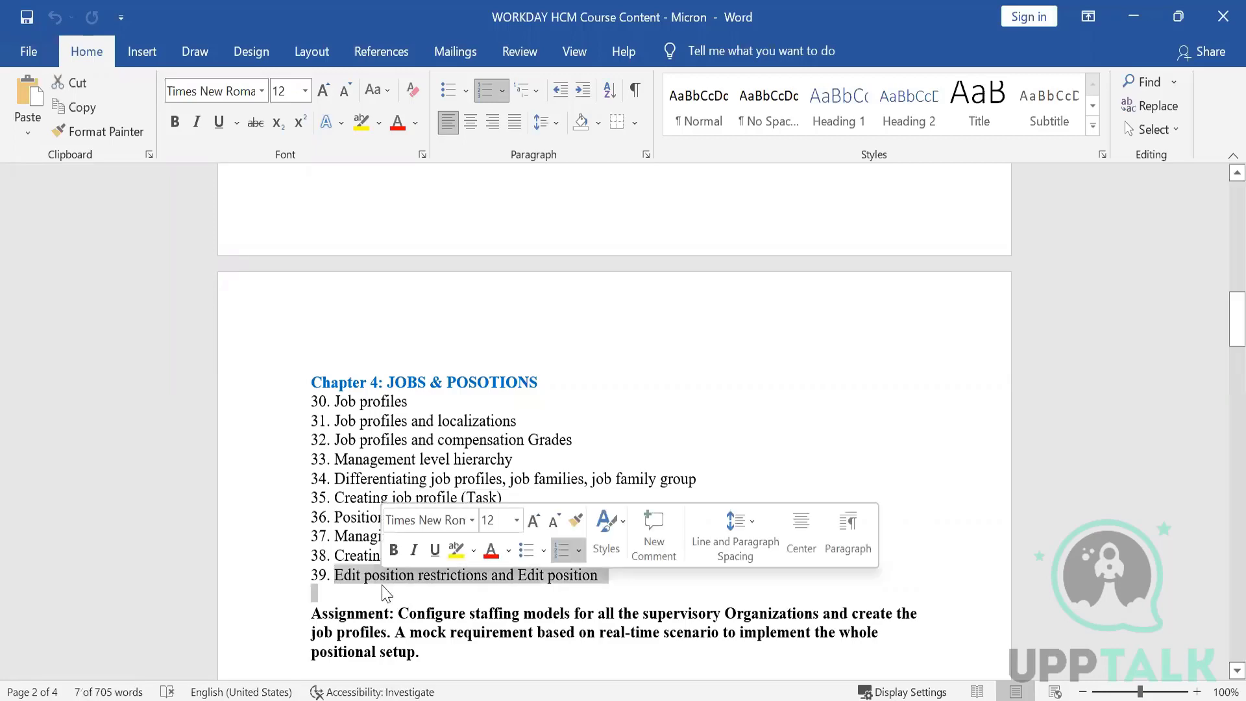
left_click_drag(1215, 318, 1220, 370)
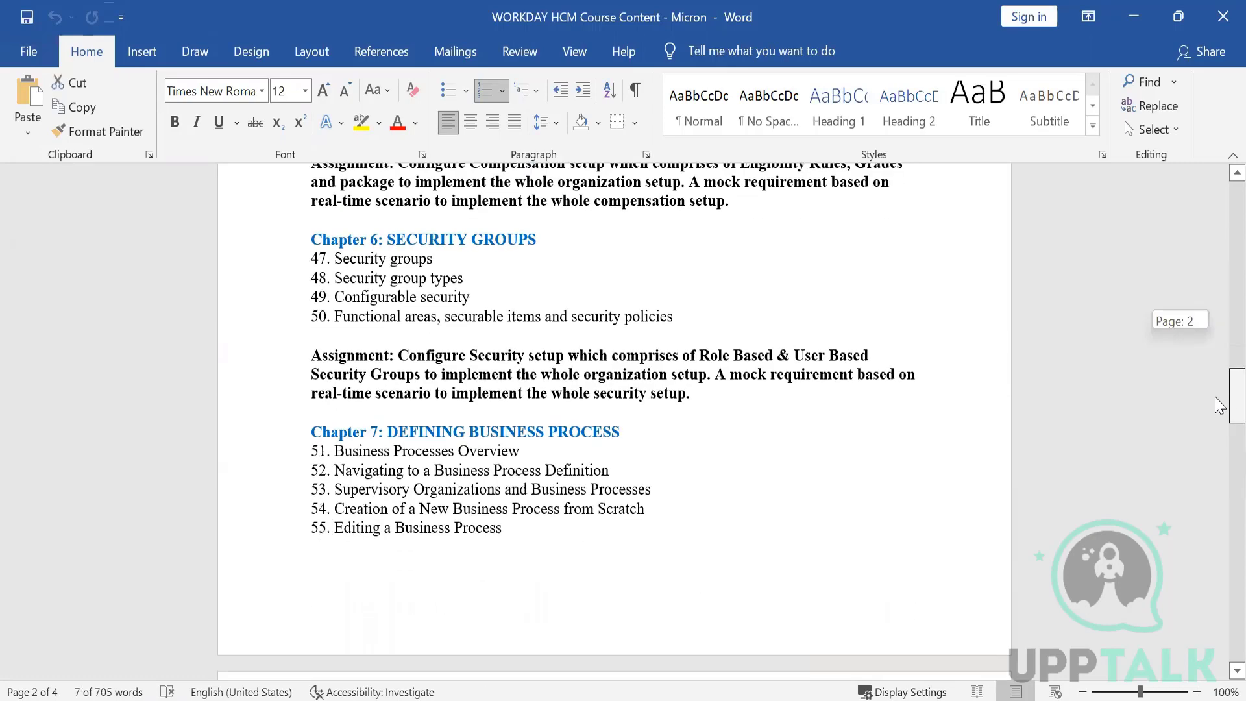
left_click_drag(394, 447, 452, 526)
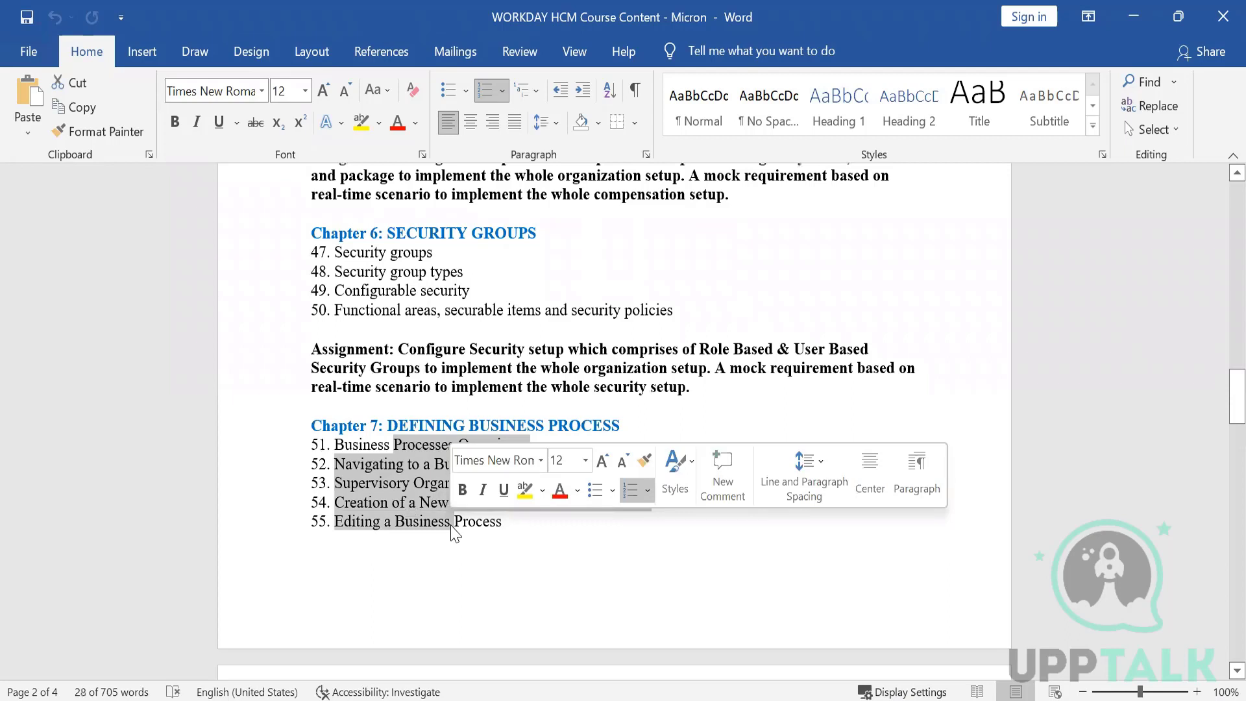
left_click(449, 383)
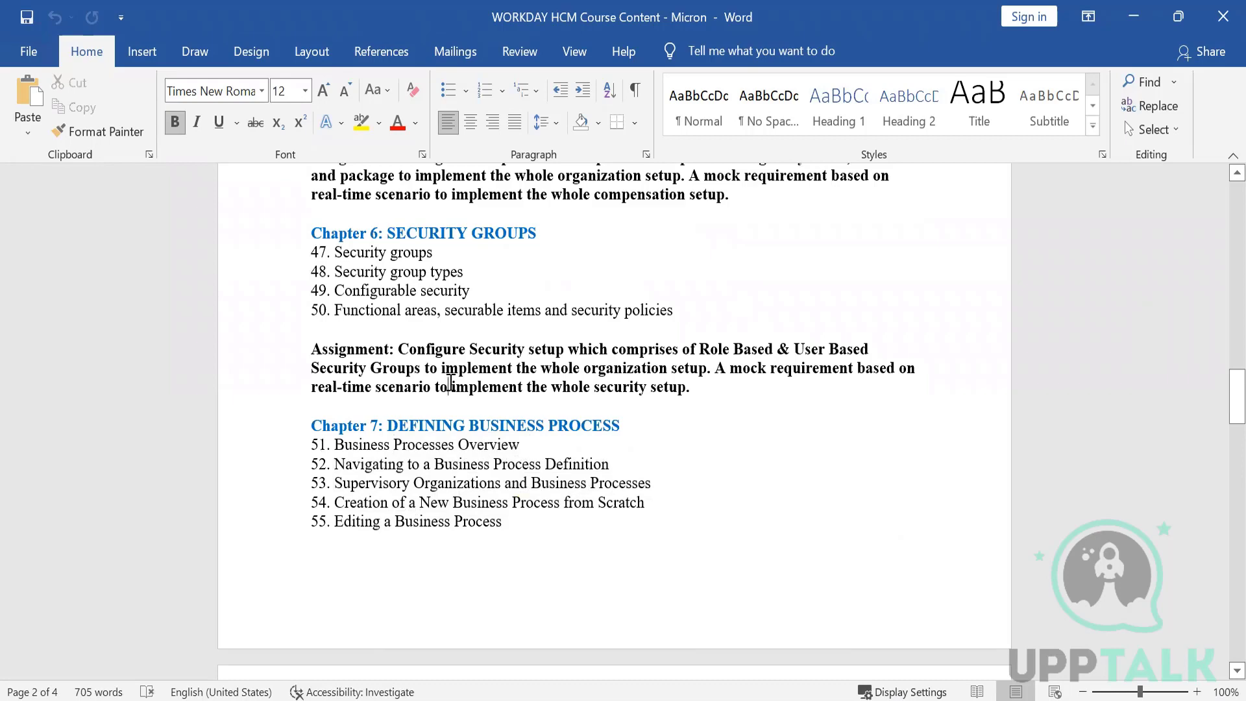
key("Up")
key("Up")
key("Up")
key("Up")
key("Up")
key("Up")
key("Up")
key("Up")
key("Up")
key("Up")
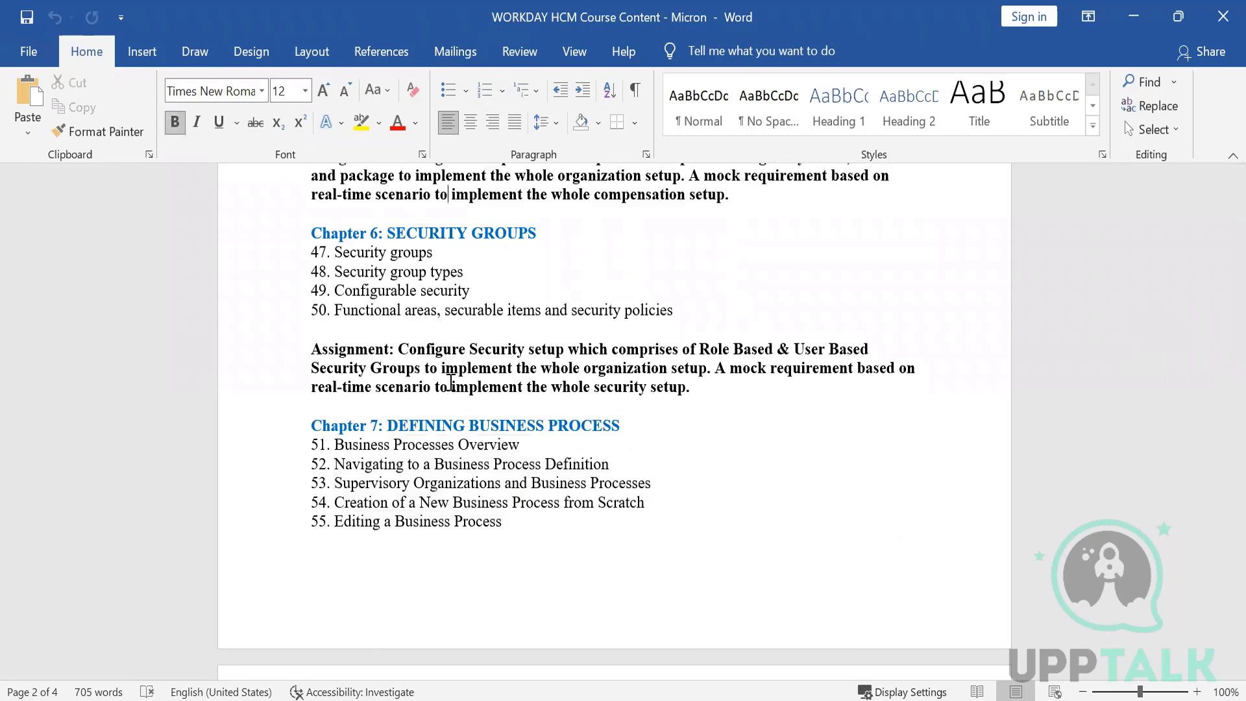
key("Up")
key("Up")
key("Up")
key("Up")
key("Up")
key("Up")
key("Up")
key("Up")
key("Up")
key("Up")
key("Up")
key("Up")
key("Up")
key("Up")
key("Up")
key("Up")
key("Up")
key("Up")
key("Up")
key("Up")
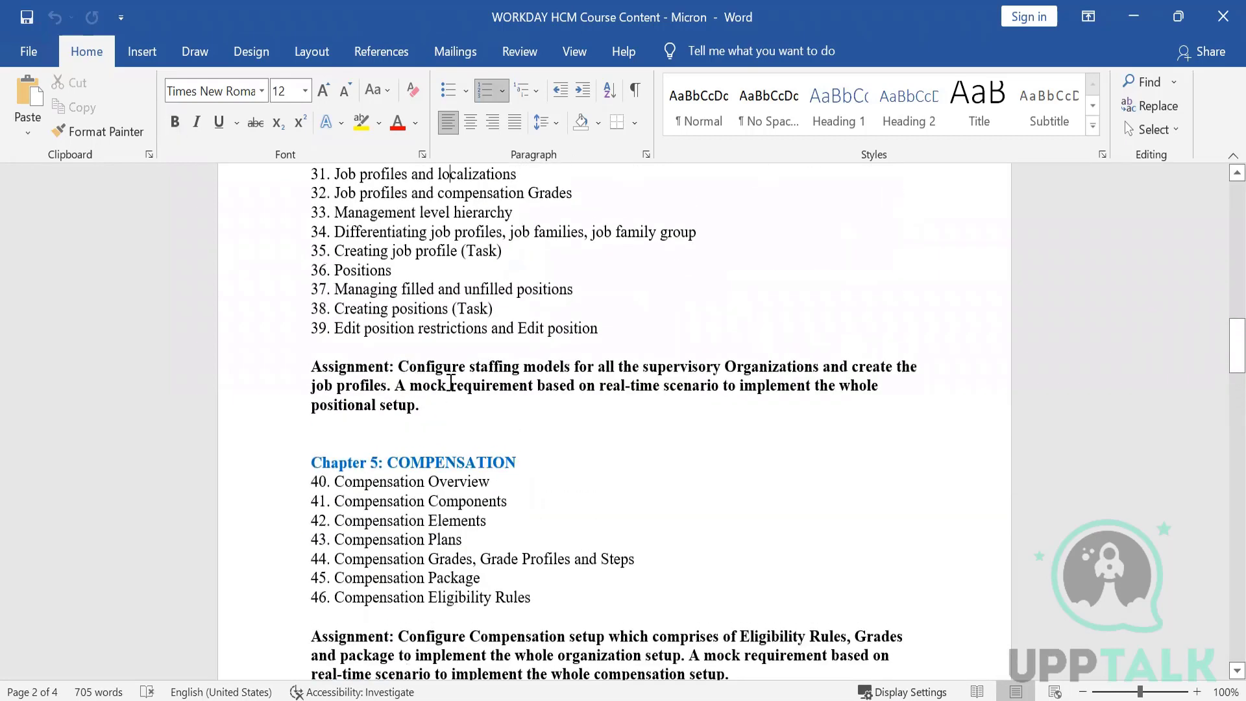
key("Up")
key("Down")
key("Down")
key("Down")
key("Down")
key("Down")
key("Down")
key("Down")
key("Down")
key("Down")
key("Down")
key("Down")
key("Down")
key("Down")
key("Down")
key("Down")
key("Down")
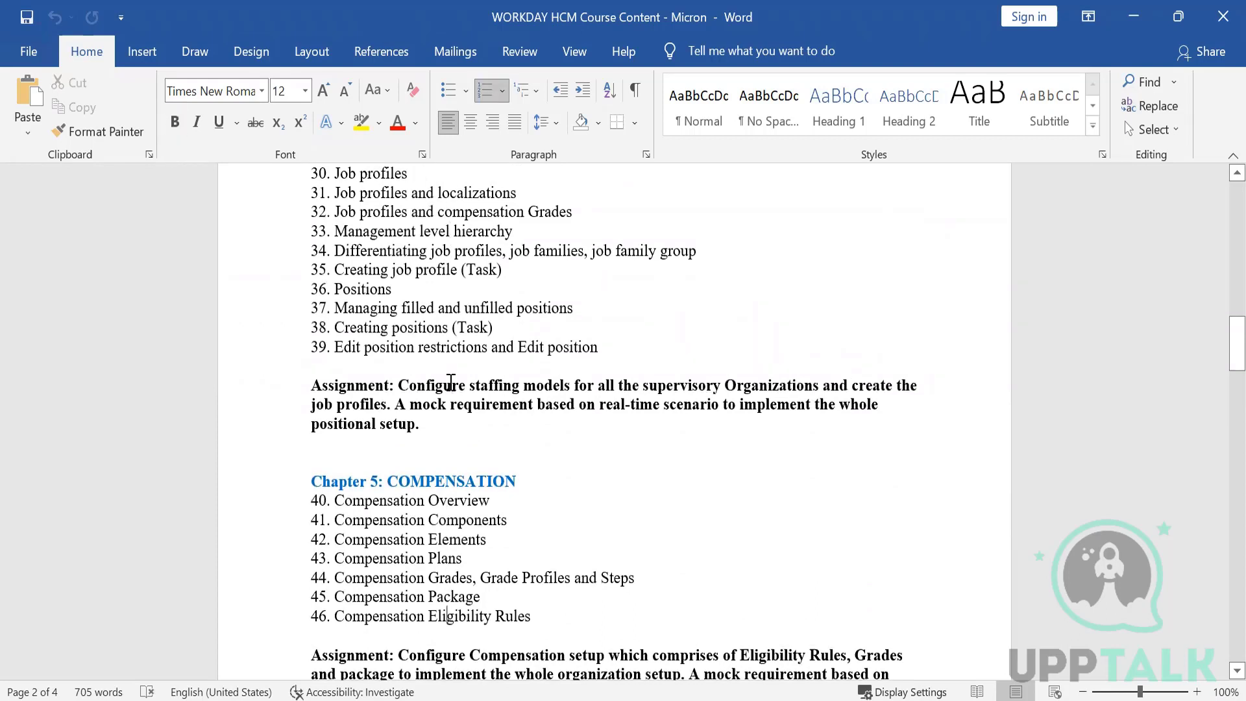
key("Down")
key("Down")
key("Up")
key("Up")
key("Up")
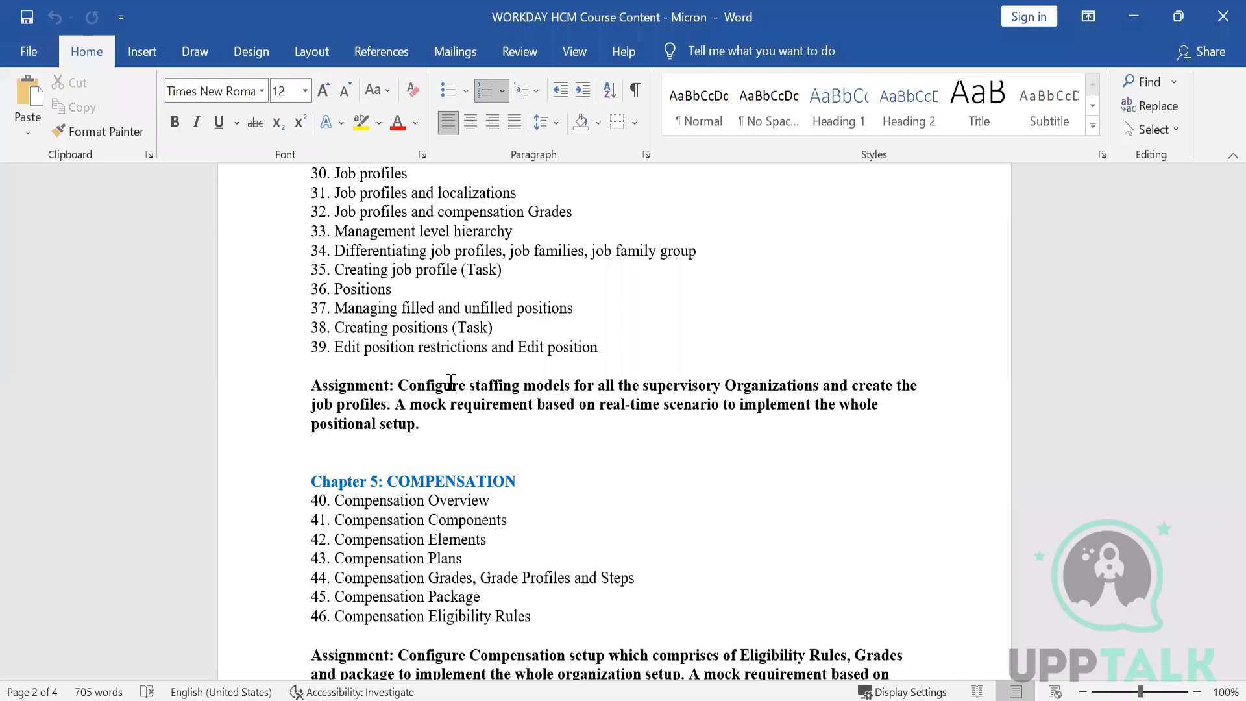
key("Up")
key("Up")
key("Up")
key("Up")
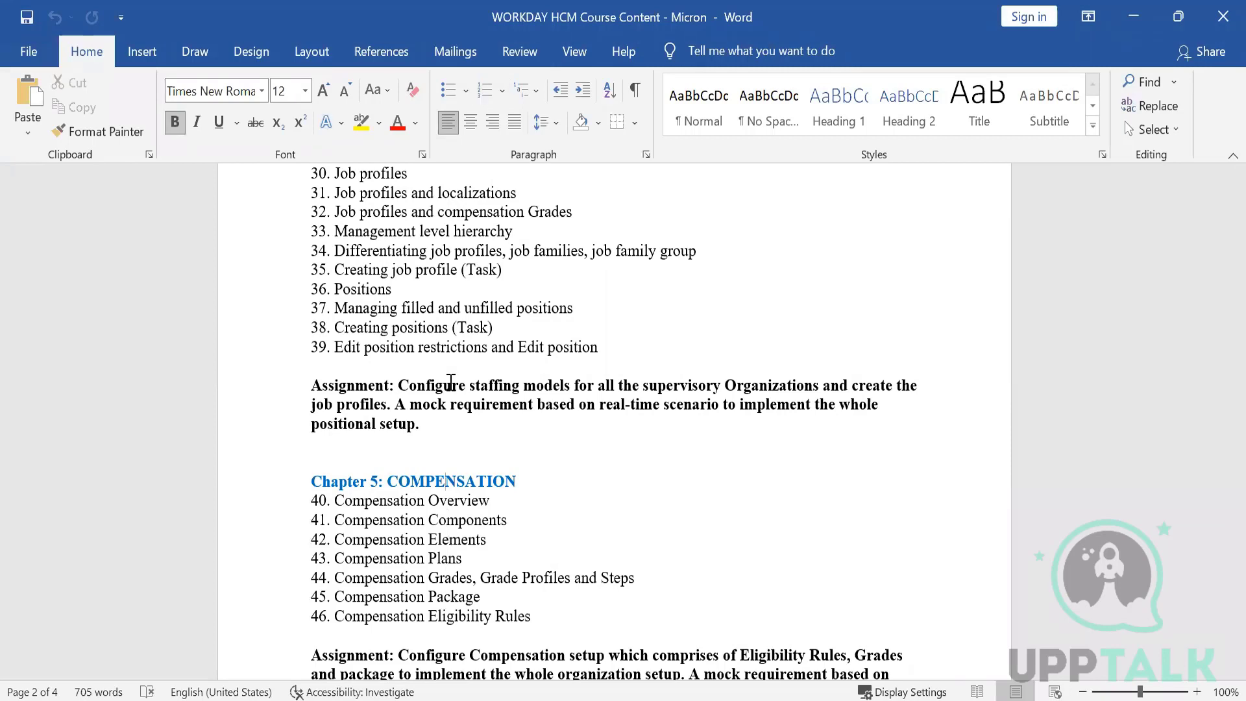